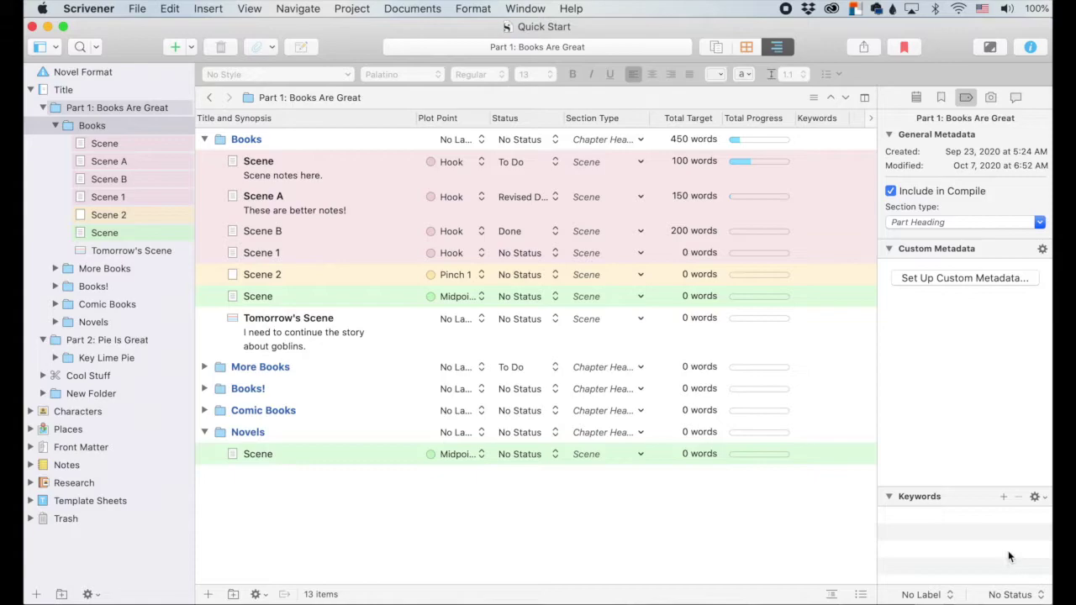
Hide and reshow the inspector, checking its synopsis, bookmarks and metadata panes
{"action": "left_click", "coordinate": [1032, 47]}
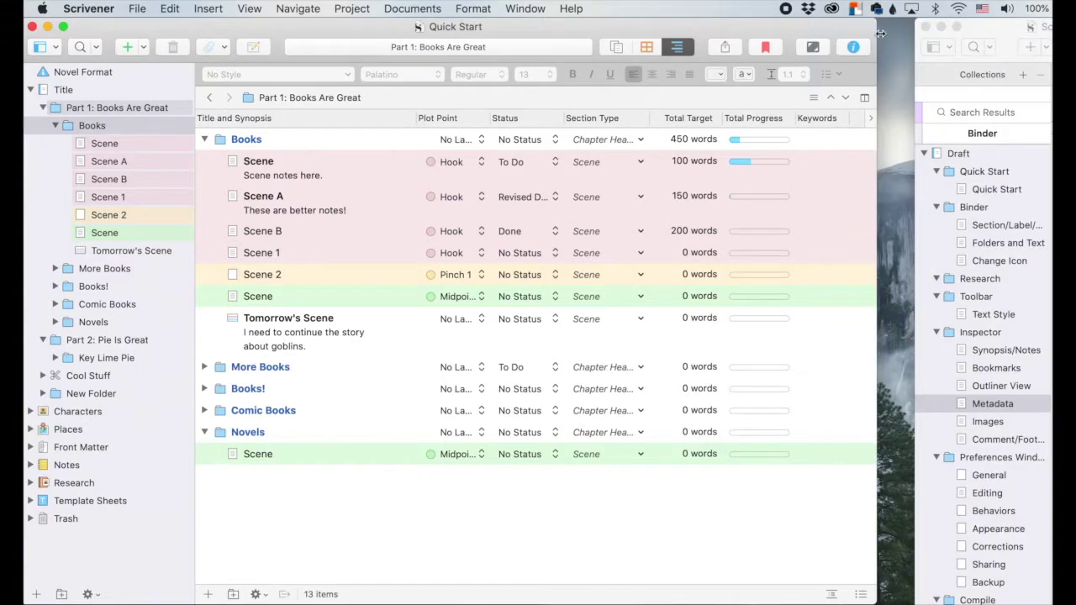
{"action": "left_click", "coordinate": [853, 48]}
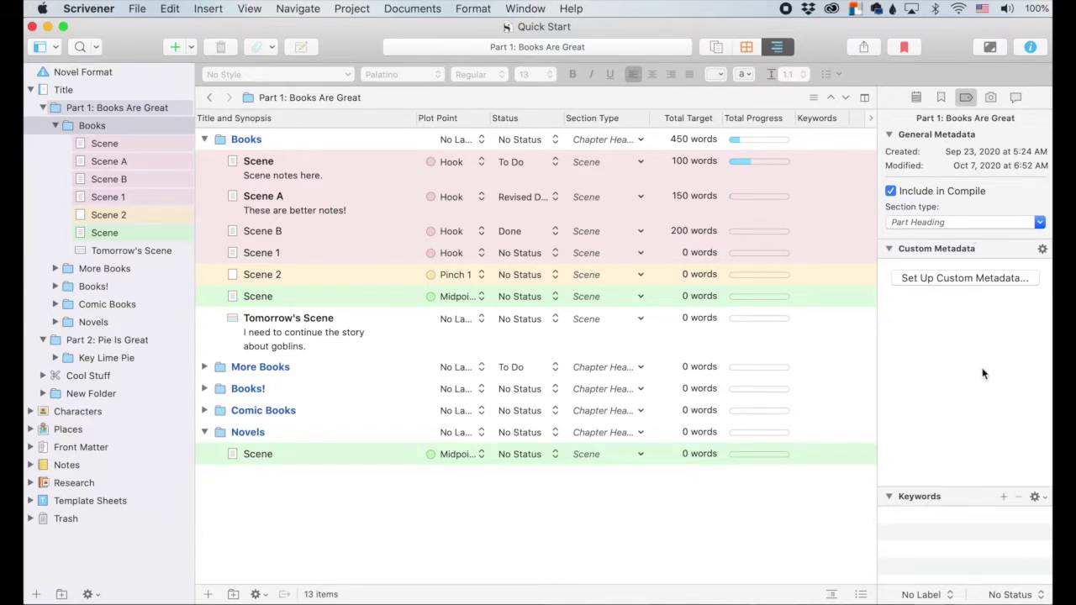
{"action": "left_click", "coordinate": [917, 98]}
{"action": "left_click", "coordinate": [941, 97]}
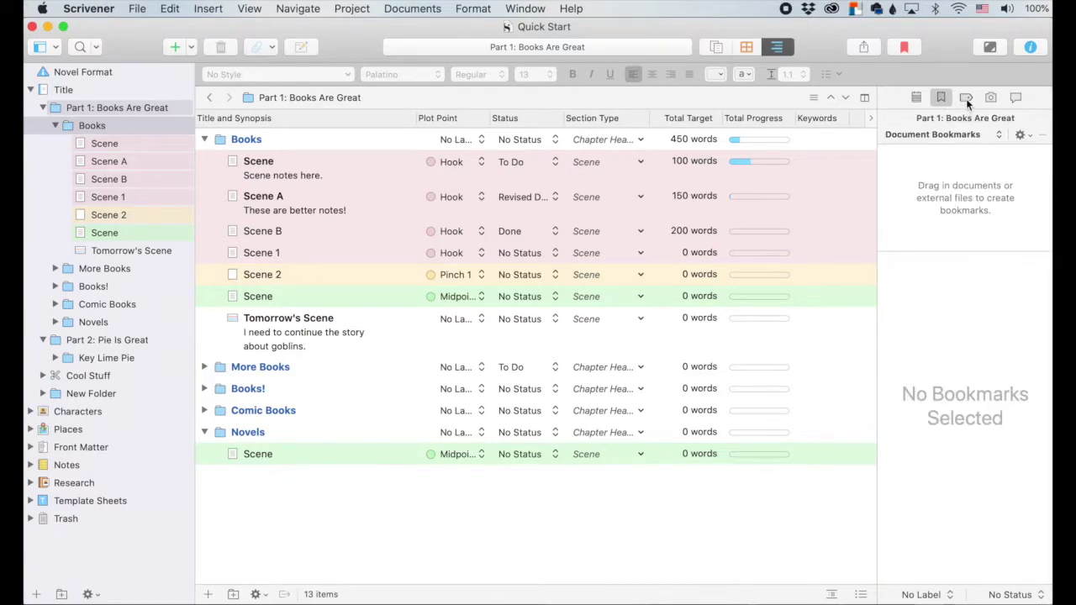
{"action": "left_click", "coordinate": [966, 99]}
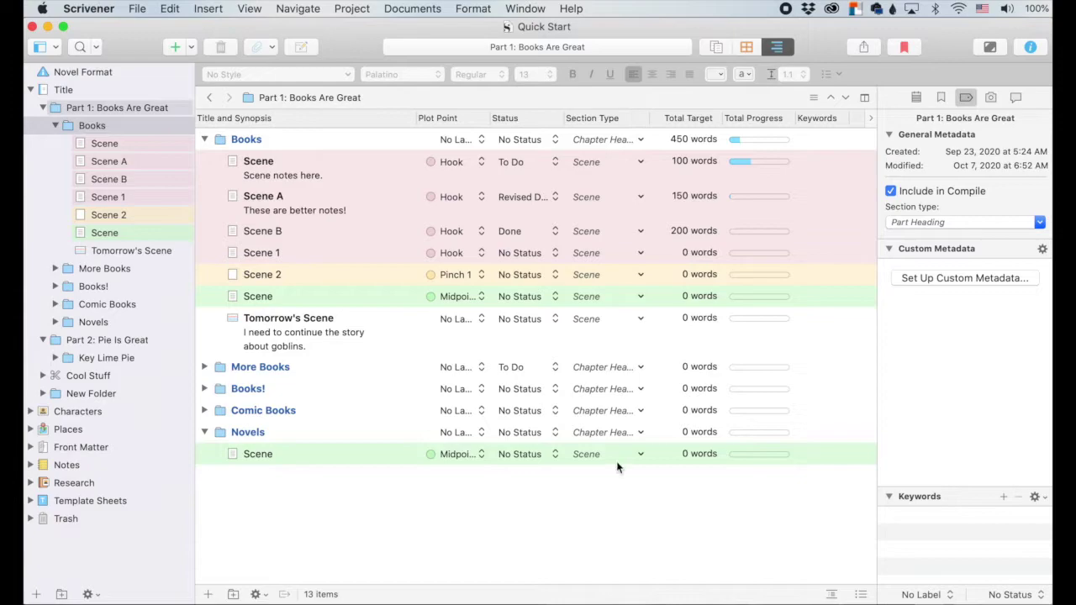
Collapse the inspector's Custom Metadata section and select the Books folder in the outliner
{"action": "left_click", "coordinate": [1037, 221]}
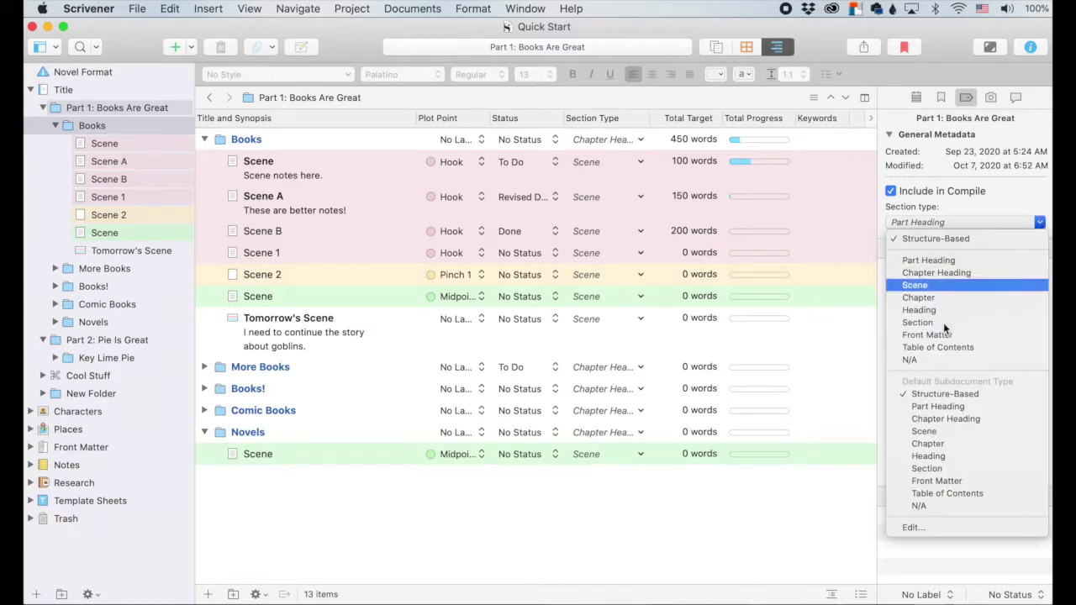
{"action": "left_click", "coordinate": [948, 217]}
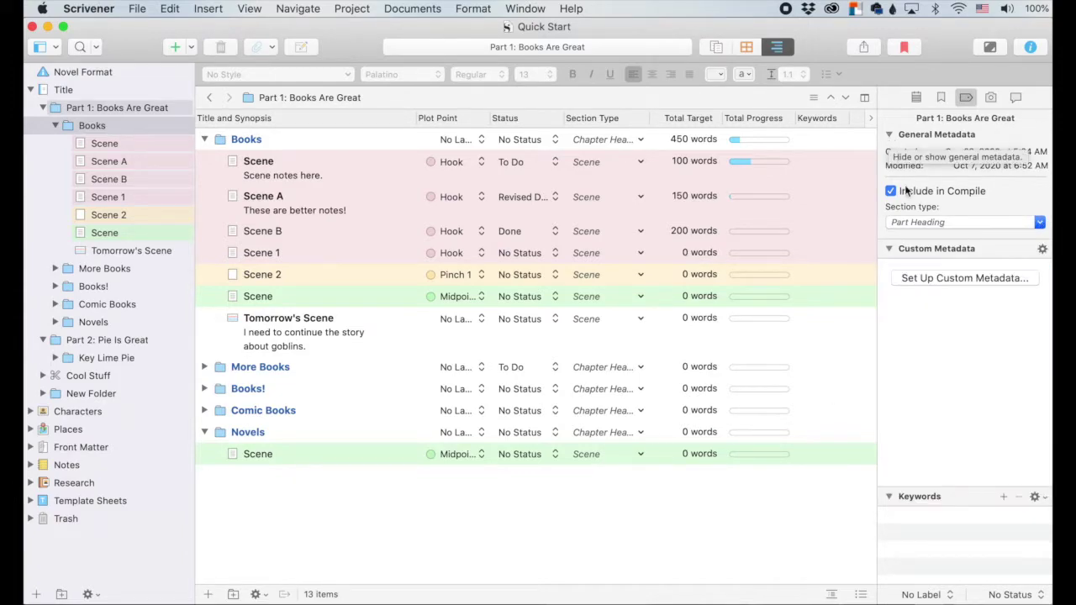
{"action": "left_click", "coordinate": [890, 250]}
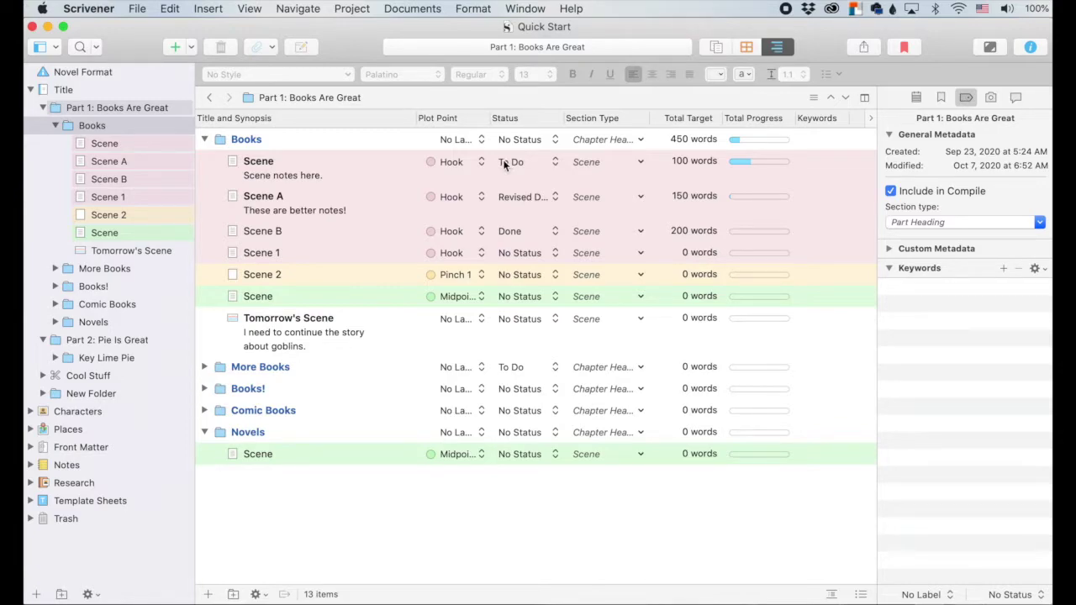
{"action": "left_click", "coordinate": [485, 141]}
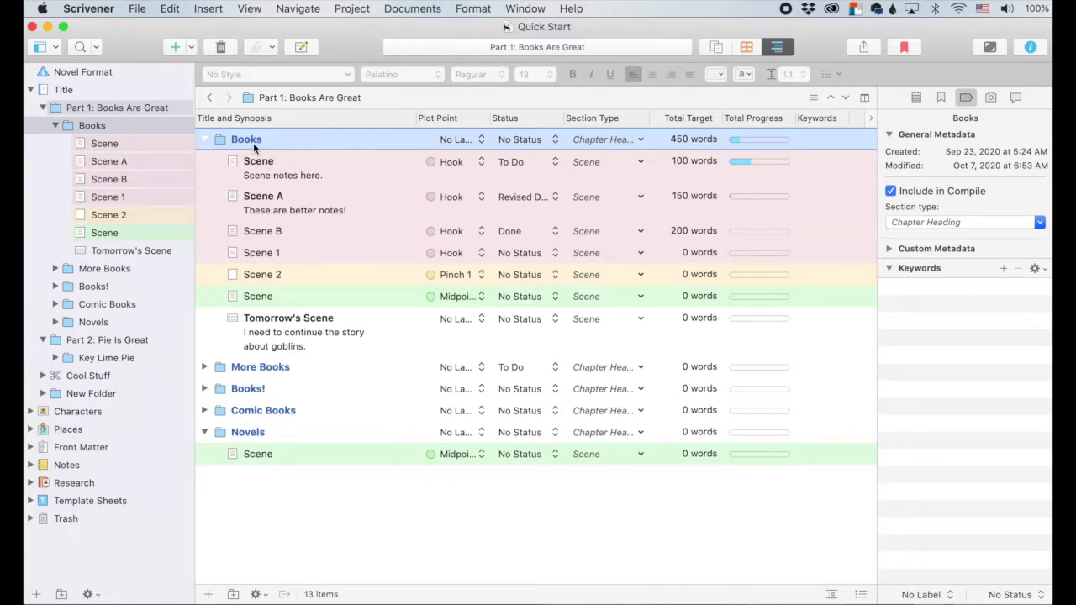
Browse the first Scene, Scene A and Scene B, then open the first Scene's keyword options menu
{"action": "left_click", "coordinate": [599, 166]}
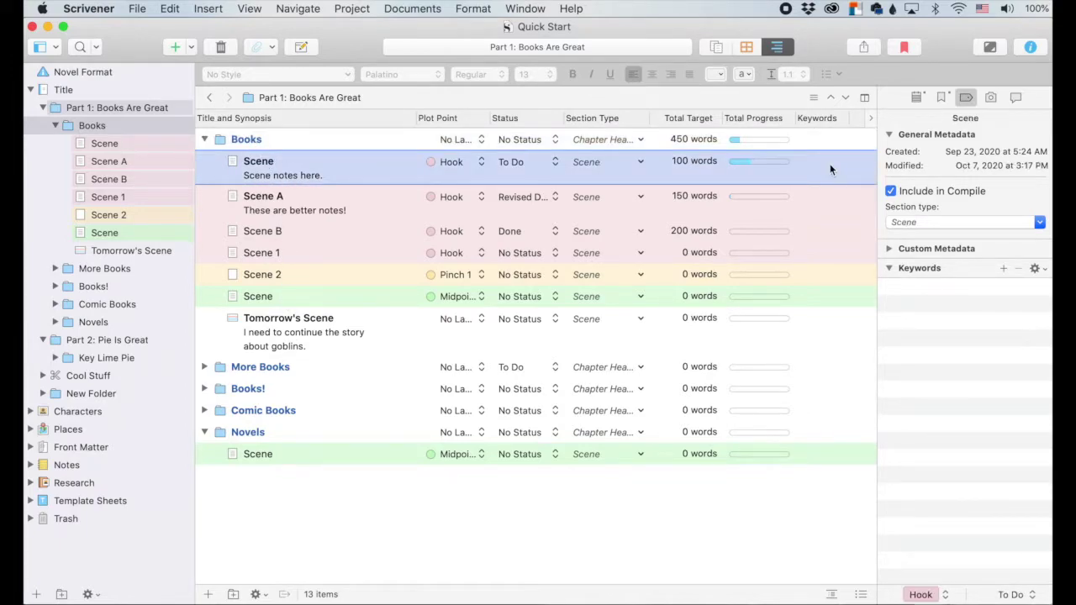
{"action": "left_click", "coordinate": [252, 171]}
{"action": "key", "text": "Escape"}
{"action": "left_click", "coordinate": [850, 201]}
{"action": "left_click", "coordinate": [850, 232]}
{"action": "left_click", "coordinate": [840, 172]}
{"action": "left_click", "coordinate": [1045, 272]}
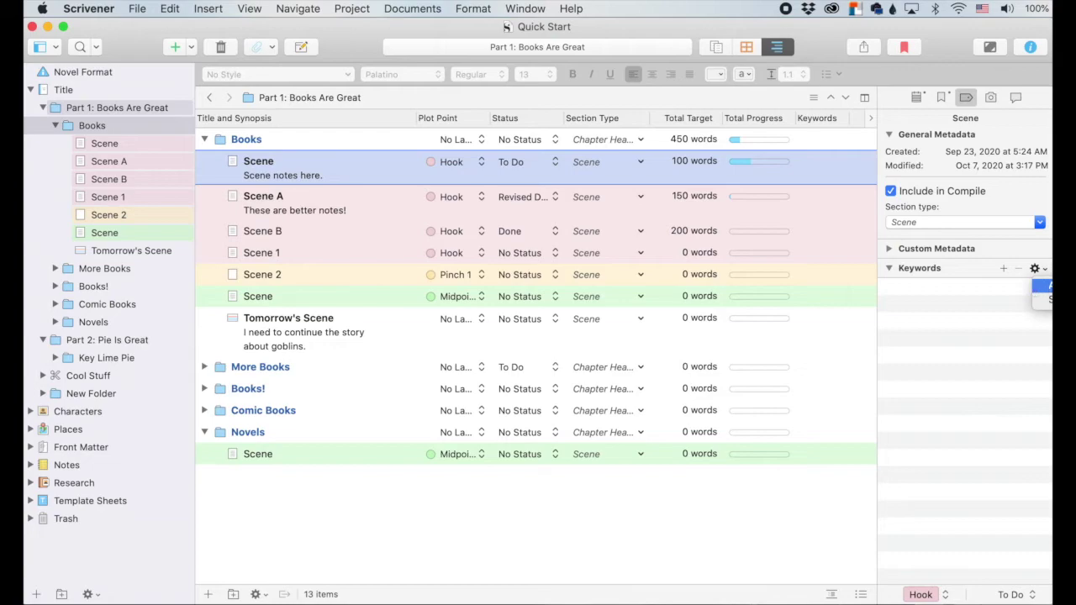
Show the project Keywords window mid-screen, collapse all groups and add a new keyword
{"action": "left_click", "coordinate": [1046, 303]}
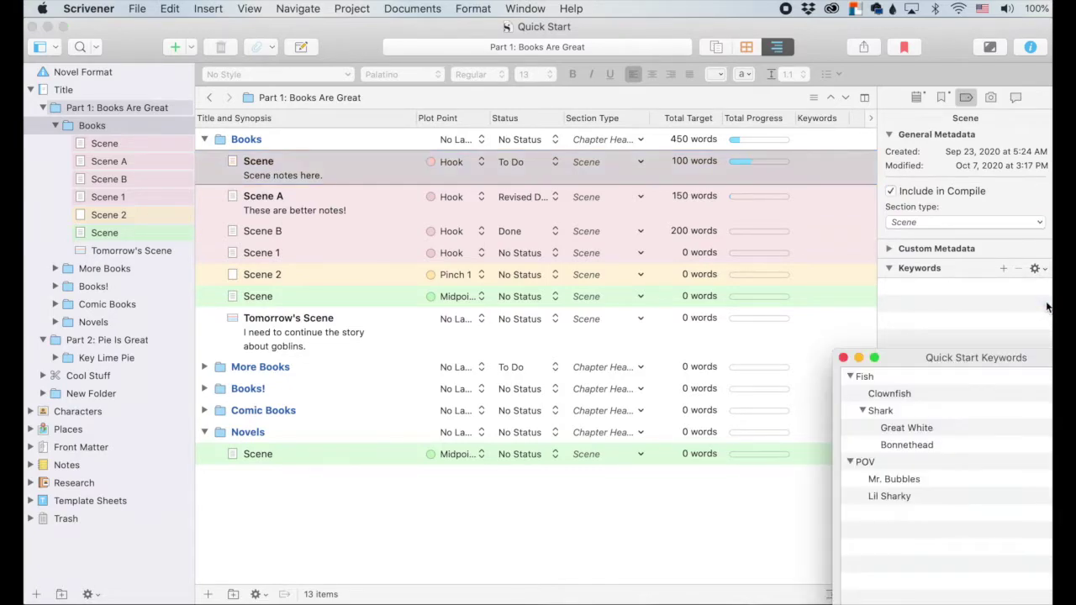
{"action": "left_click_drag", "start_coordinate": [1026, 357], "coordinate": [765, 203]}
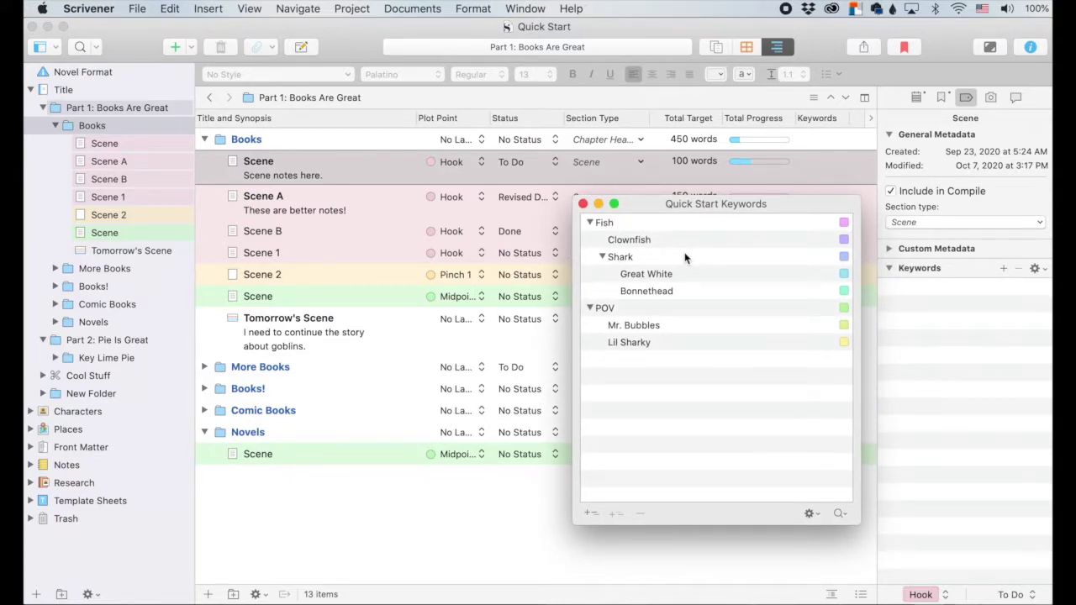
{"action": "key", "text": "super+0"}
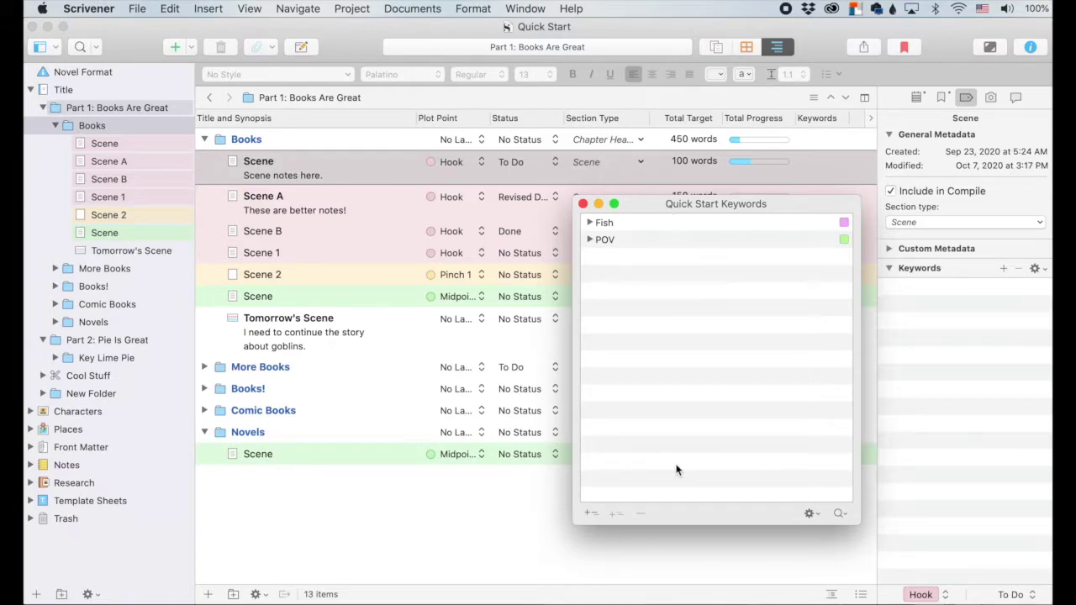
{"action": "left_click", "coordinate": [588, 516]}
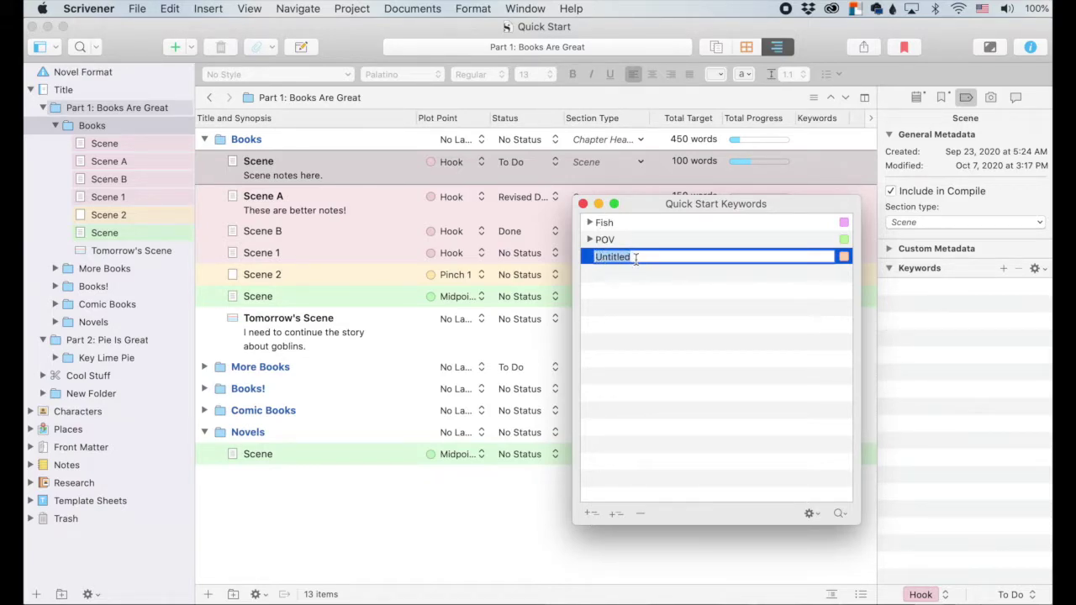
Name the new keyword Setting and add a child keyword Reef beneath it
{"action": "type", "text": "Reds"}
{"action": "key", "text": "BackSpace"}
{"action": "key", "text": "BackSpace"}
{"action": "key", "text": "BackSpace"}
{"action": "key", "text": "BackSpace"}
{"action": "type", "text": "Setting"}
{"action": "key", "text": "Return"}
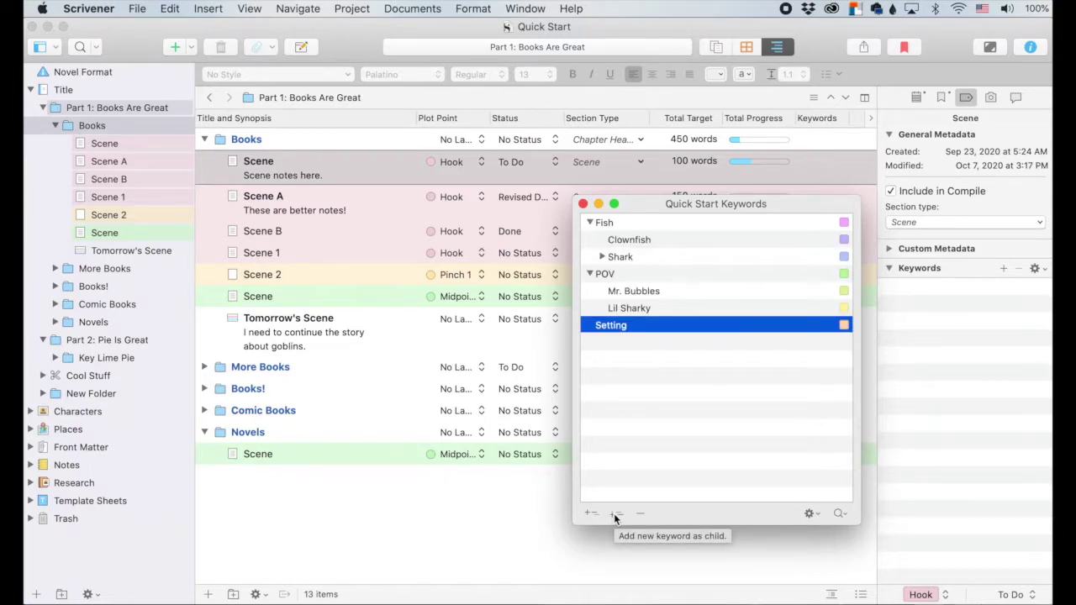
{"action": "left_click", "coordinate": [613, 514]}
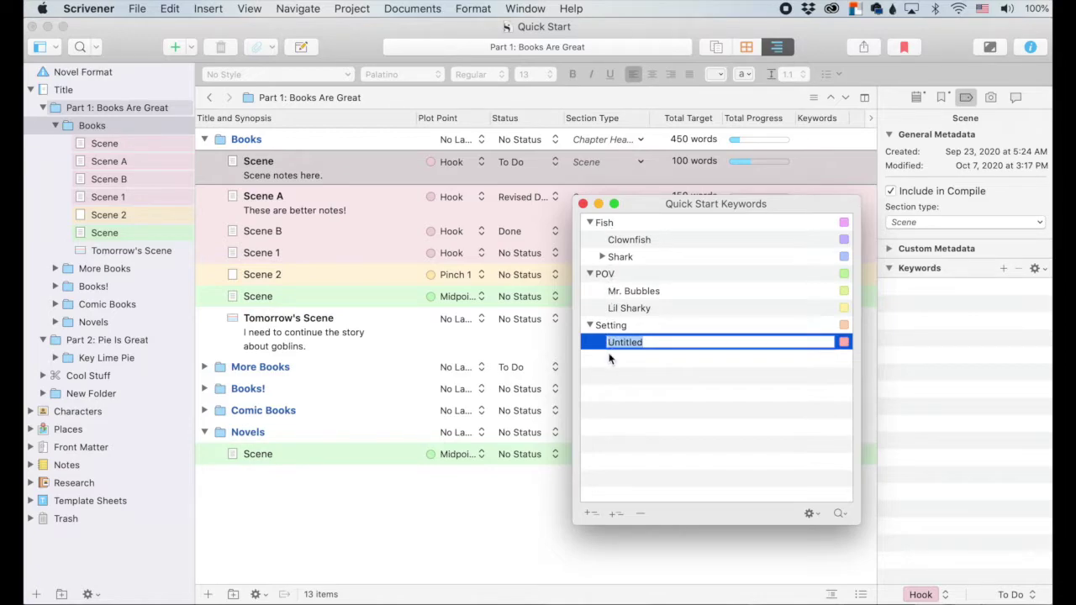
{"action": "type", "text": "Reef"}
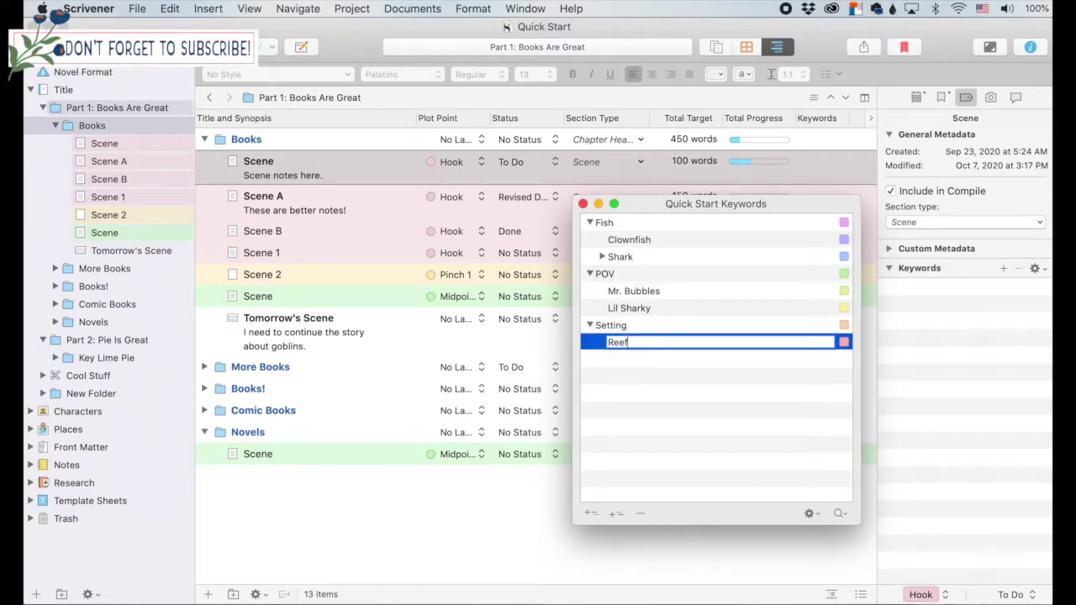
{"action": "key", "text": "Return"}
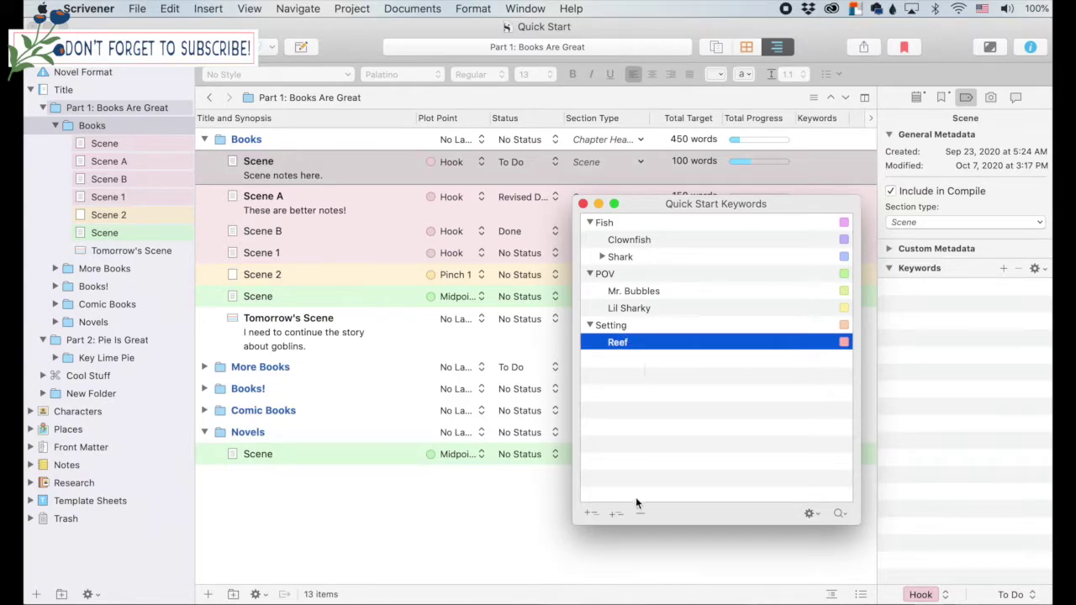
Add Great Barrier as a child keyword under Reef
{"action": "left_click", "coordinate": [617, 513]}
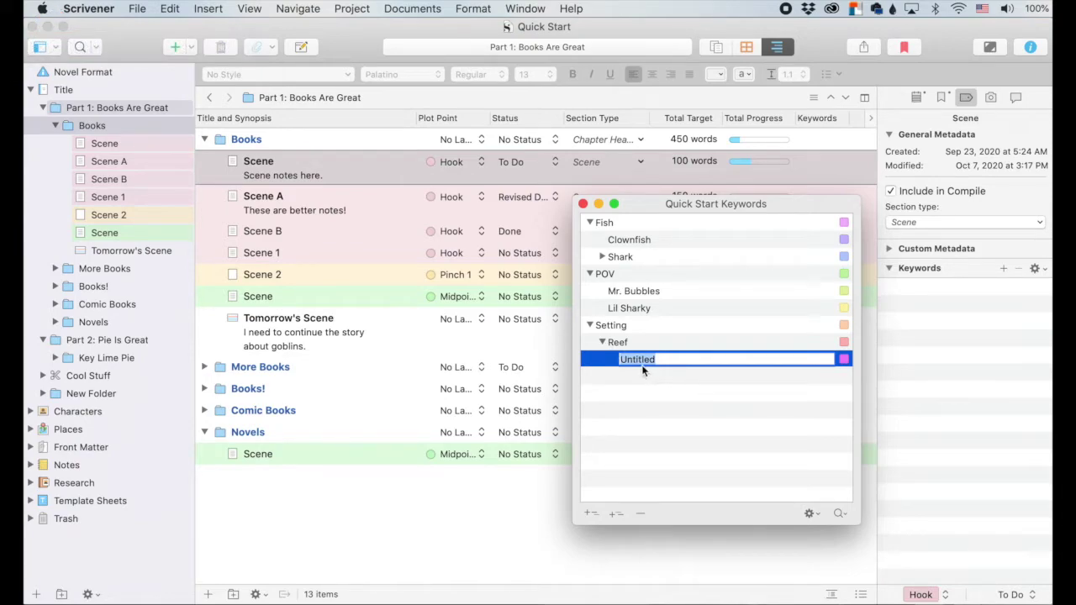
{"action": "type", "text": "Great Barrier"}
{"action": "key", "text": "Return"}
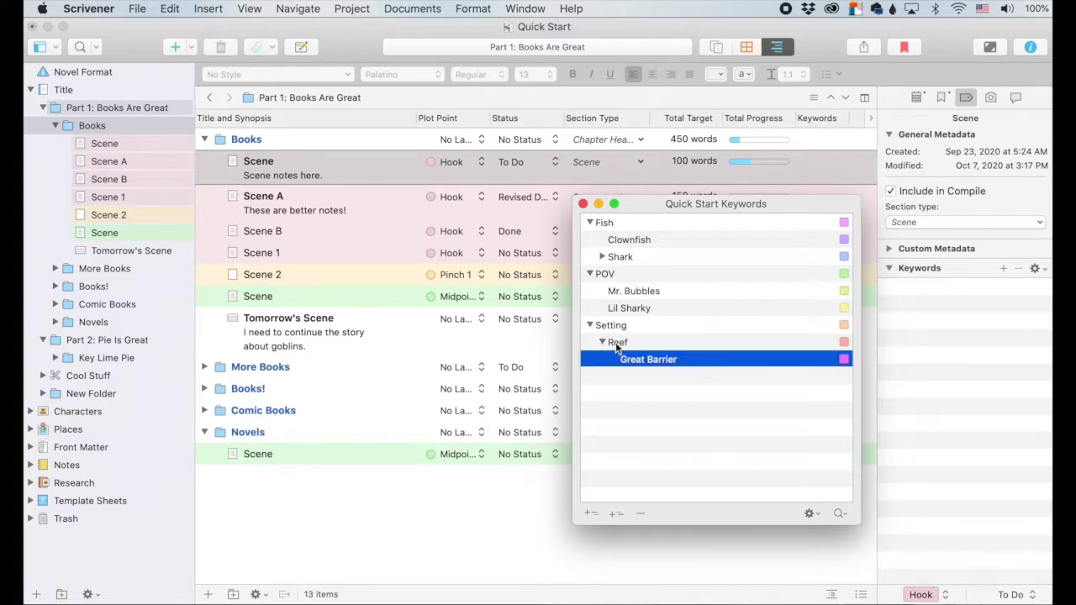
{"action": "left_click", "coordinate": [613, 343]}
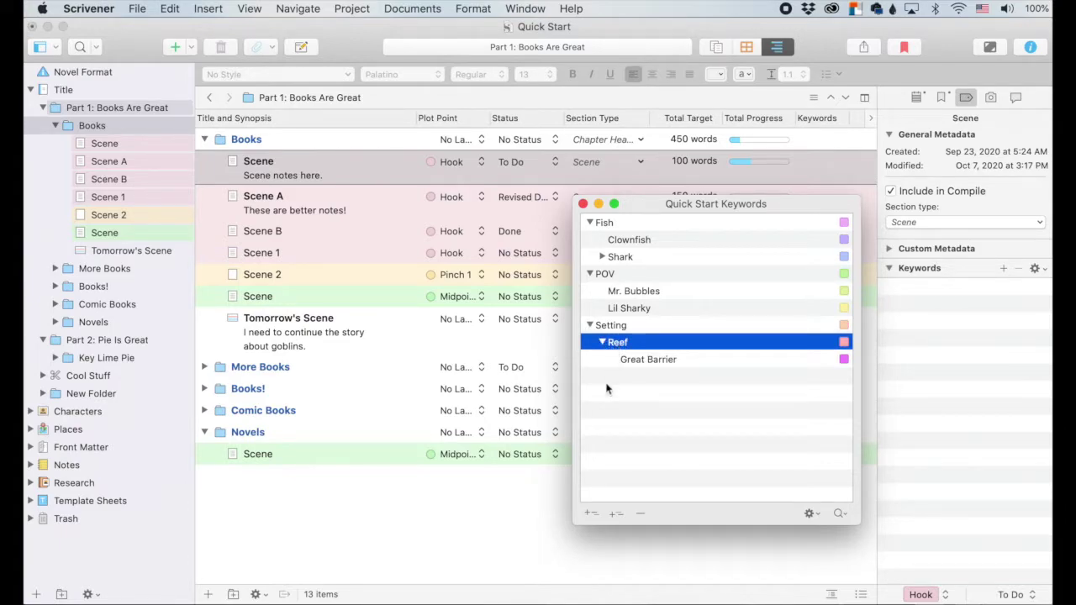
Add a Fish Store keyword, then expand the Reef and Shark groups
{"action": "left_click", "coordinate": [591, 514]}
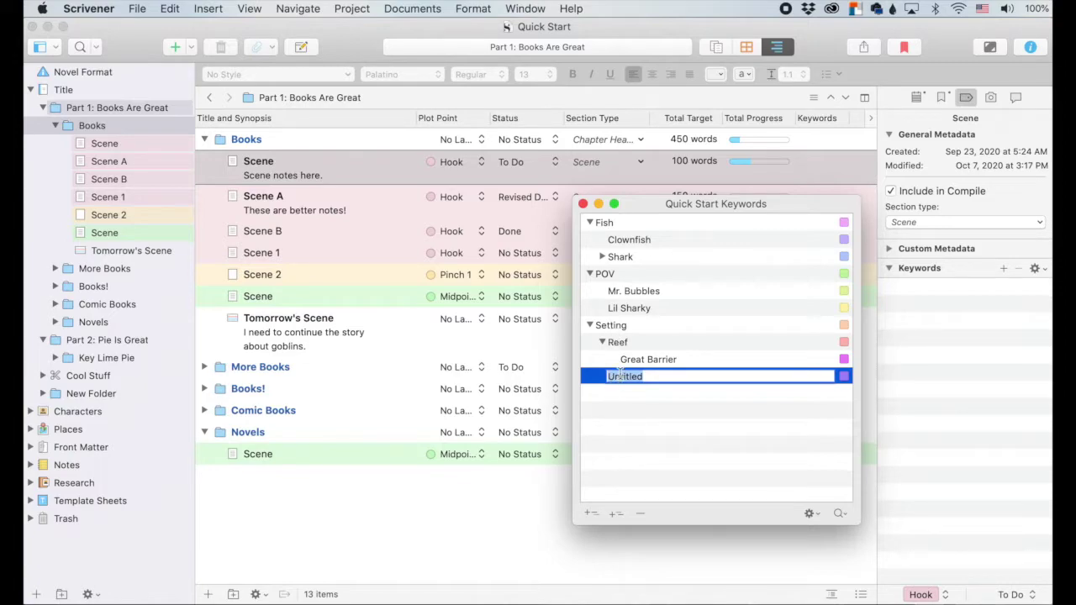
{"action": "type", "text": "Fish Store"}
{"action": "key", "text": "Return"}
{"action": "left_click", "coordinate": [602, 342]}
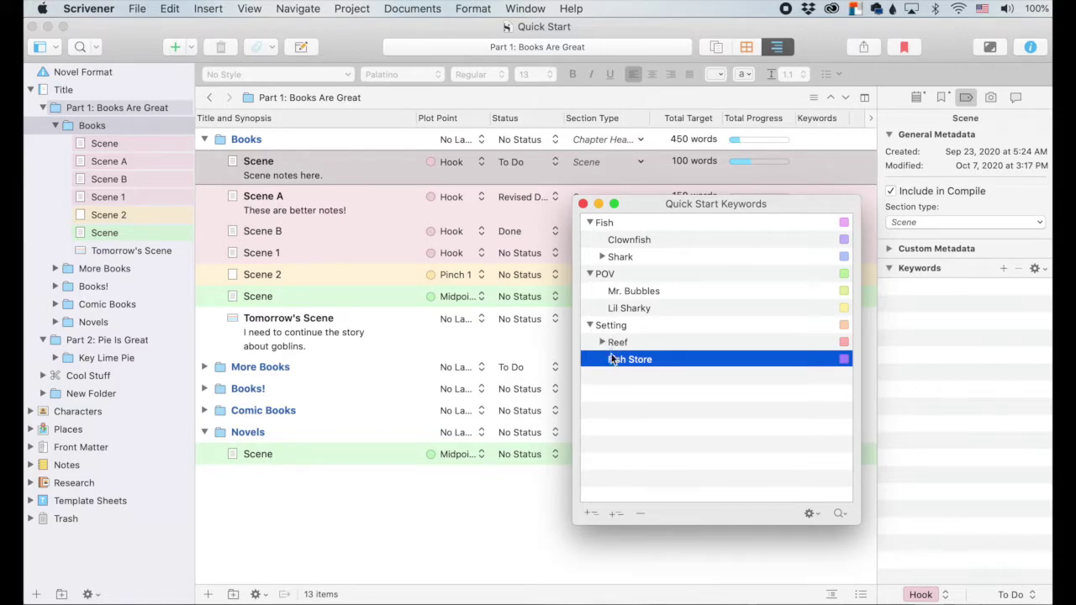
{"action": "left_click", "coordinate": [602, 342]}
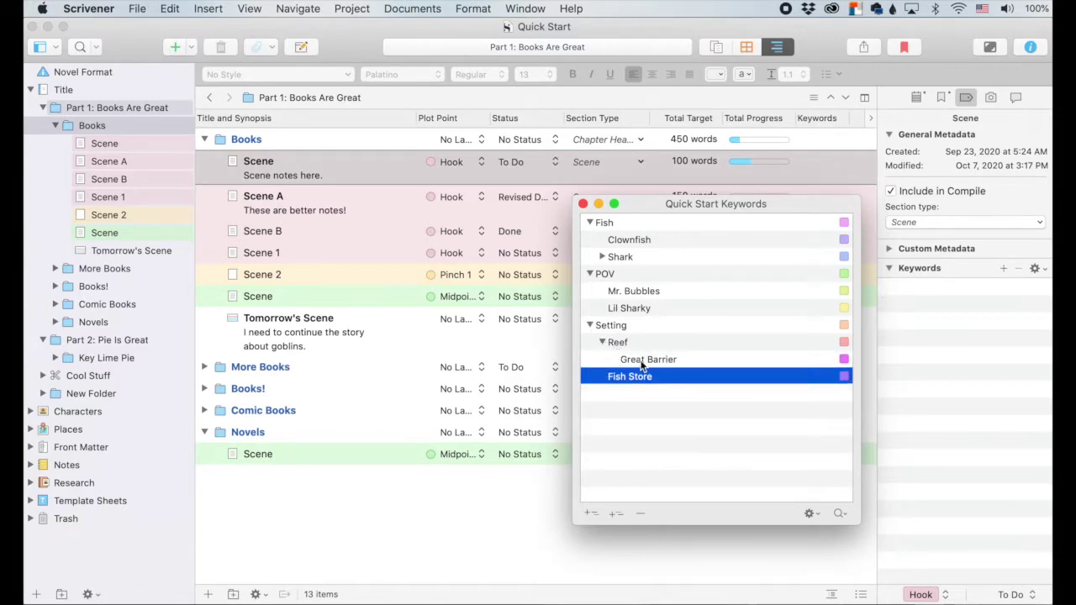
{"action": "left_click", "coordinate": [602, 256]}
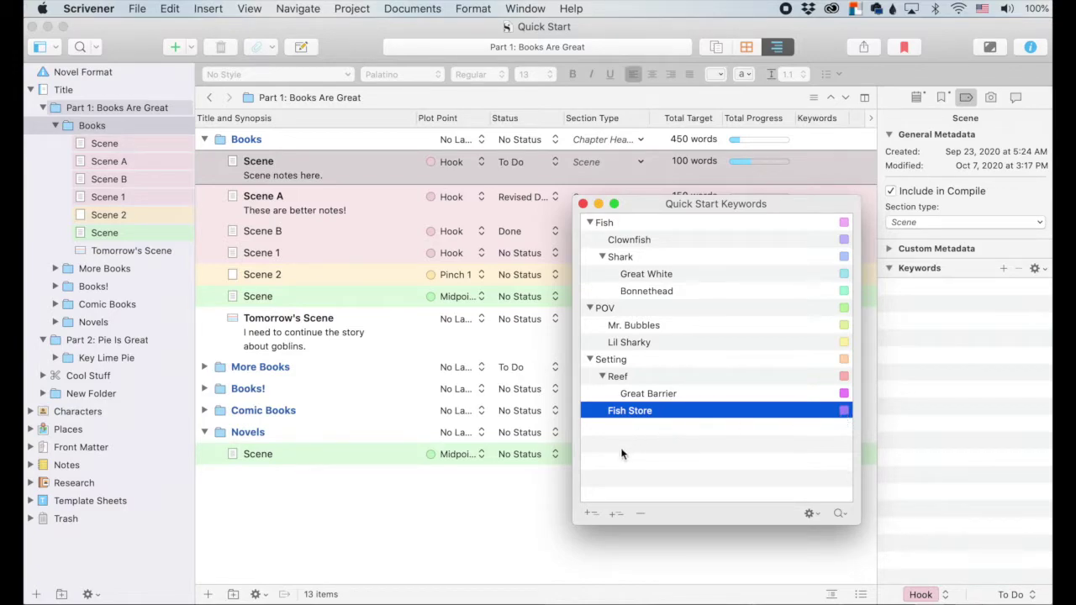
Change the Fish Store keyword's colour to a lighter pinkish shade
{"action": "double_click", "coordinate": [843, 410]}
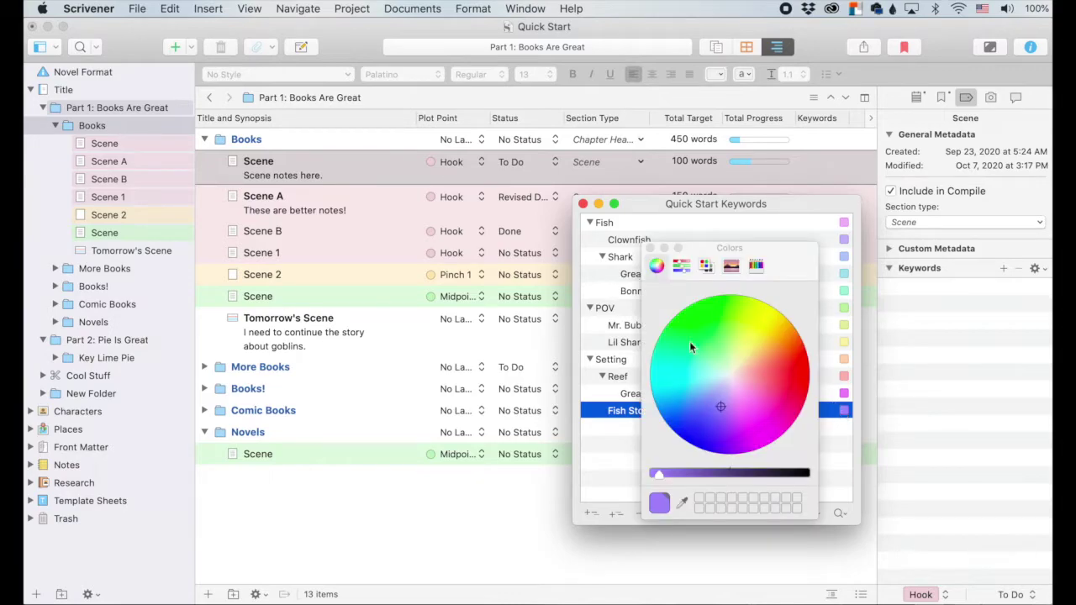
{"action": "mouse_move", "coordinate": [737, 410]}
{"action": "left_mouse_down"}
{"action": "mouse_move", "coordinate": [781, 369]}
{"action": "mouse_move", "coordinate": [763, 400]}
{"action": "mouse_move", "coordinate": [725, 403]}
{"action": "left_mouse_up"}
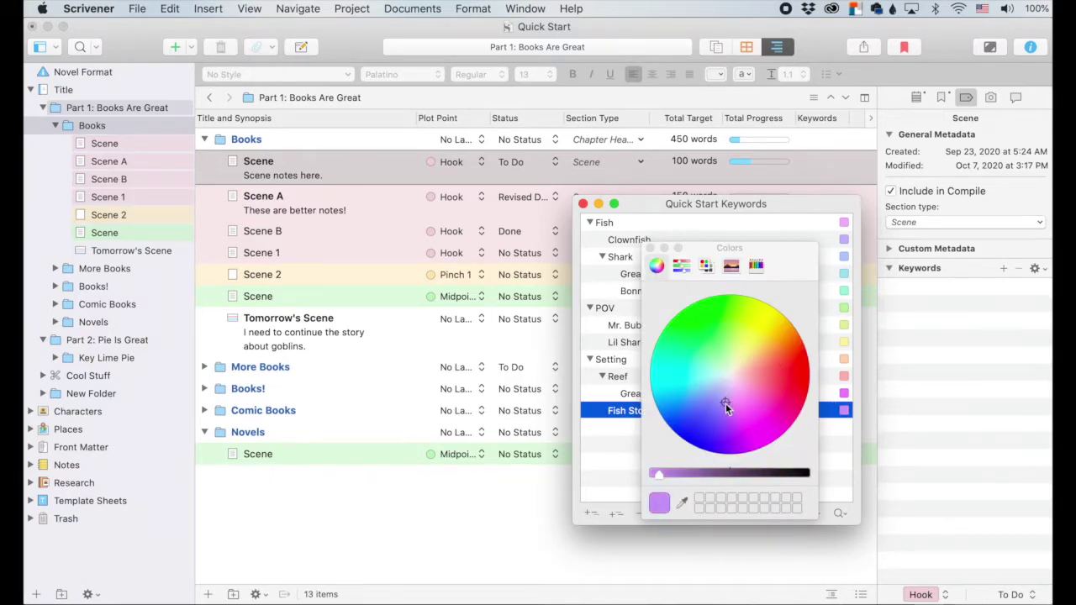
{"action": "left_click", "coordinate": [650, 248]}
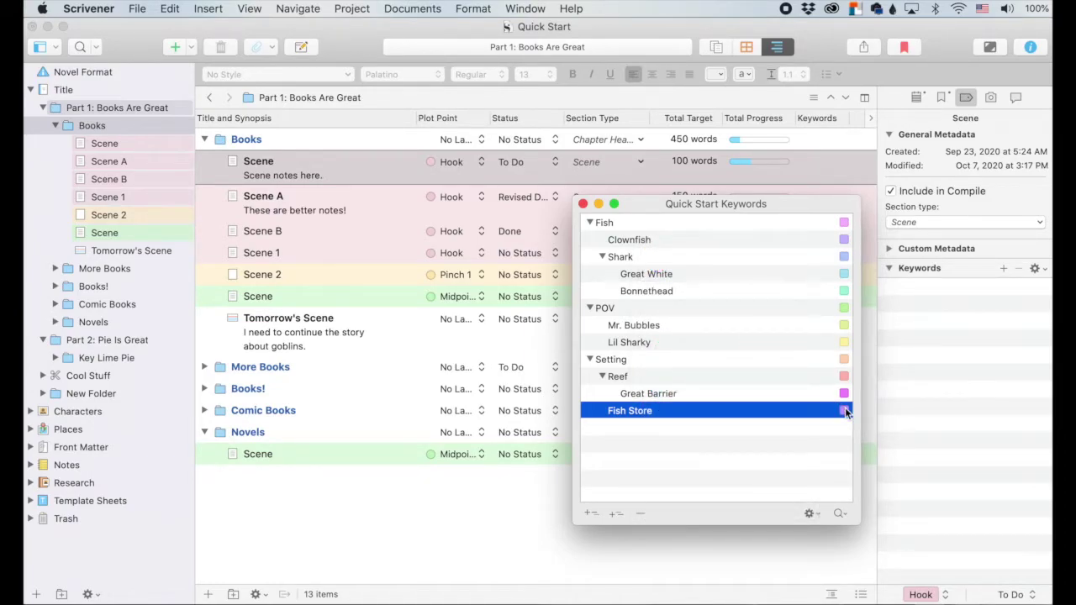
{"action": "left_click", "coordinate": [817, 514]}
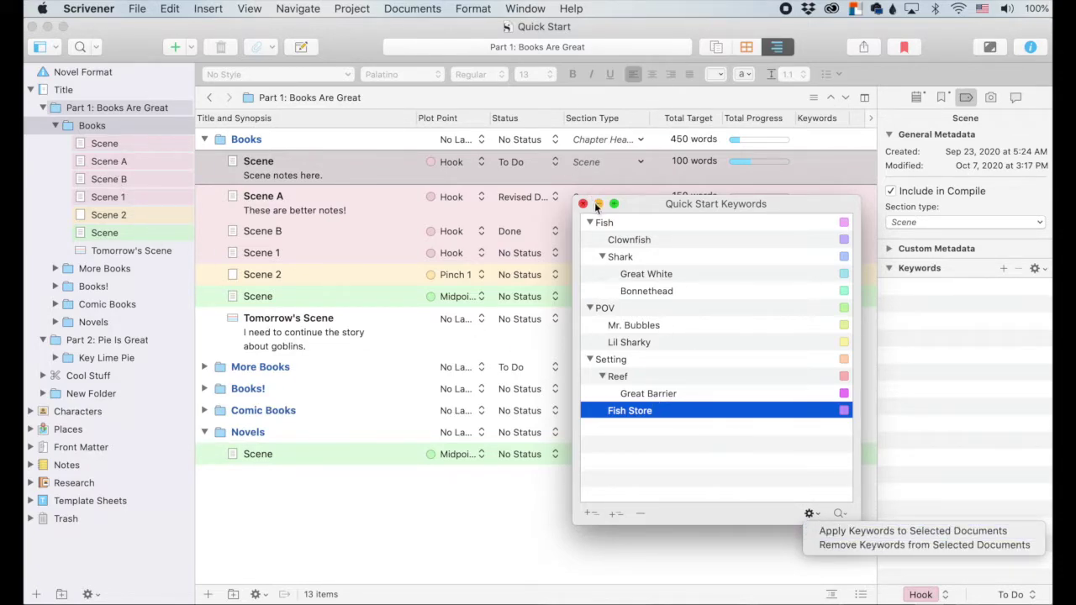
{"action": "left_click", "coordinate": [475, 483]}
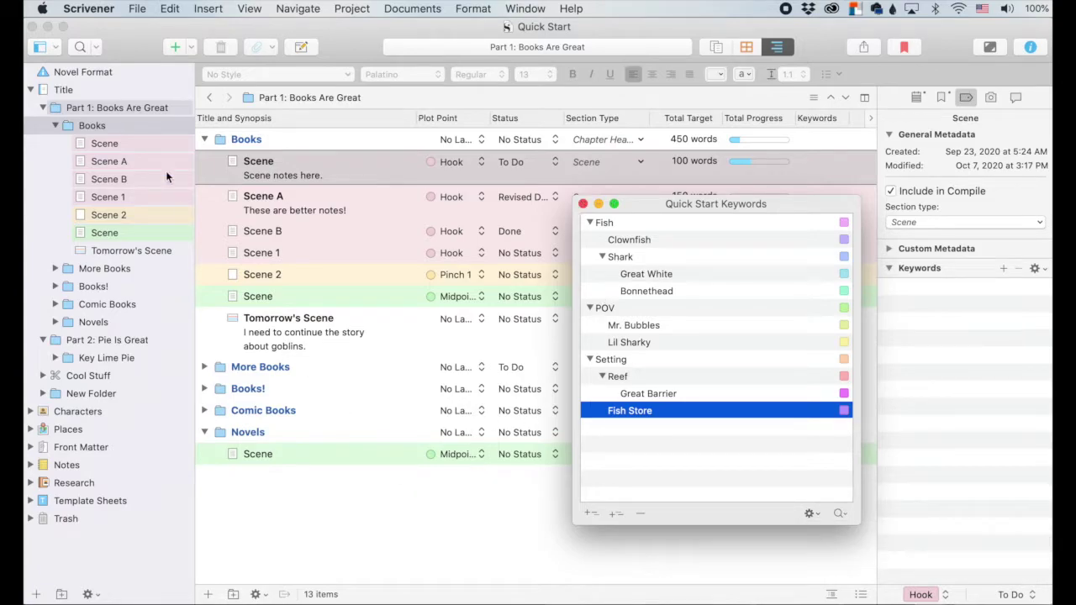
Select Scene, Scene A, Scene B and Scene 1 together in the binder
{"action": "left_click", "coordinate": [99, 144]}
{"action": "left_click", "coordinate": [122, 148]}
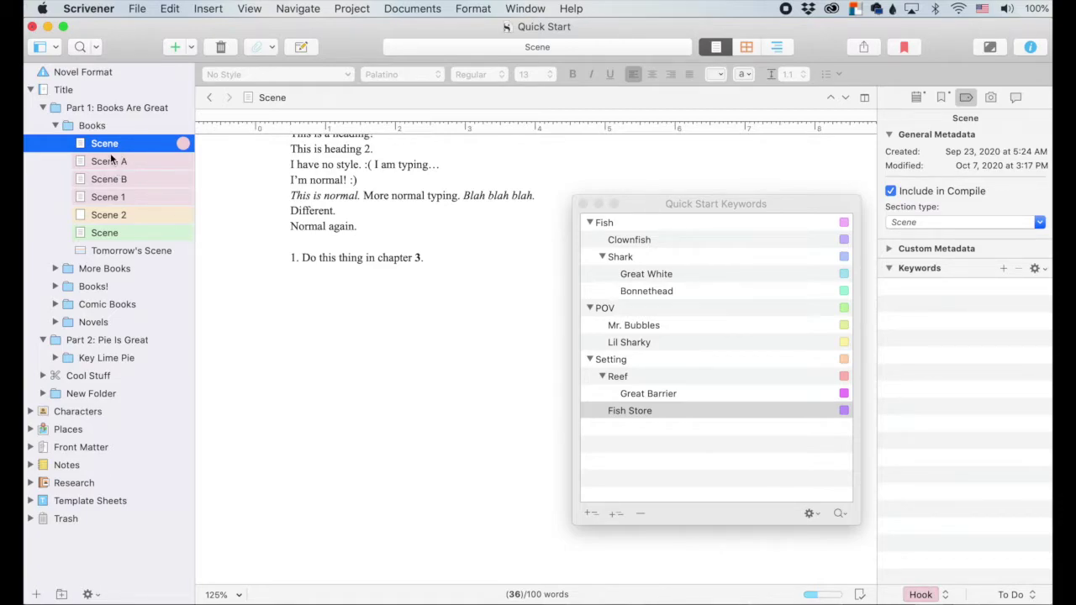
{"action": "left_click", "coordinate": [111, 162], "text": "super"}
{"action": "left_click", "coordinate": [111, 178], "text": "super"}
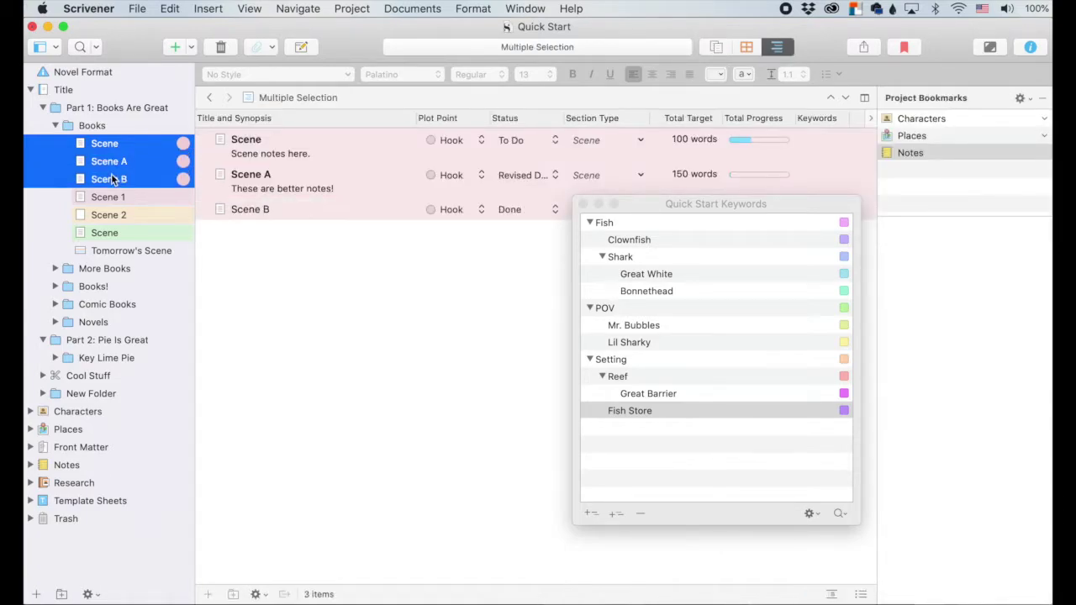
{"action": "left_click", "coordinate": [111, 197], "text": "super"}
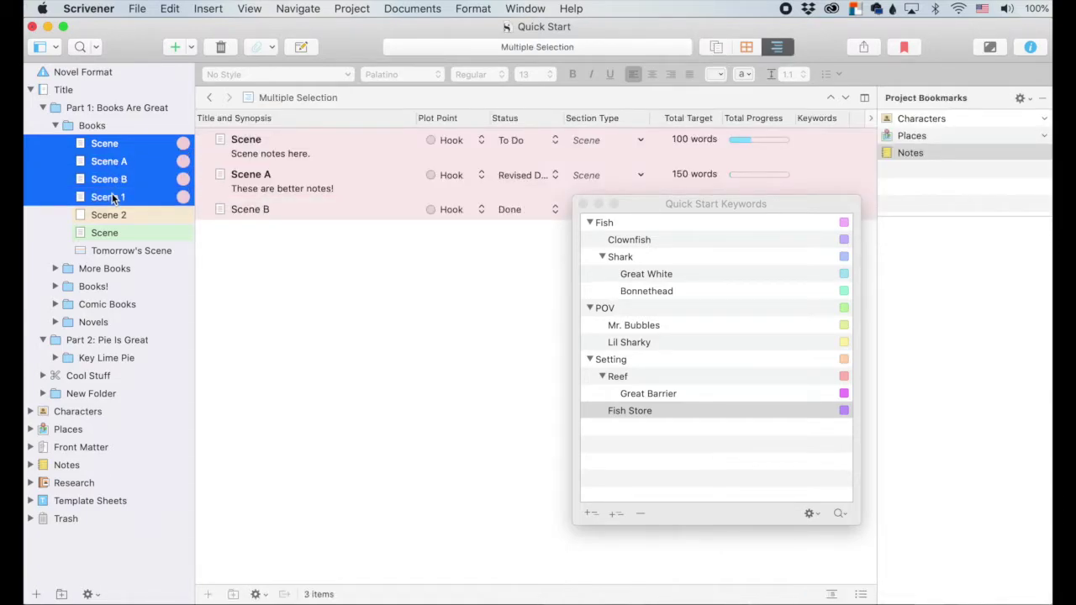
Apply the Fish keyword to the four selected scenes from the Keywords window
{"action": "left_click", "coordinate": [796, 520]}
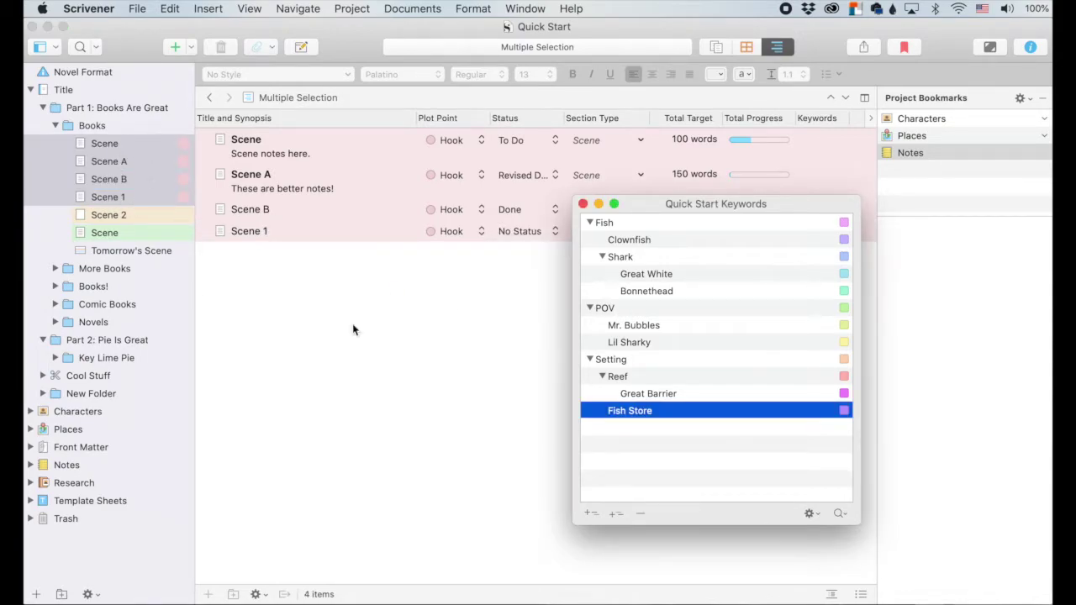
{"action": "left_click", "coordinate": [644, 223]}
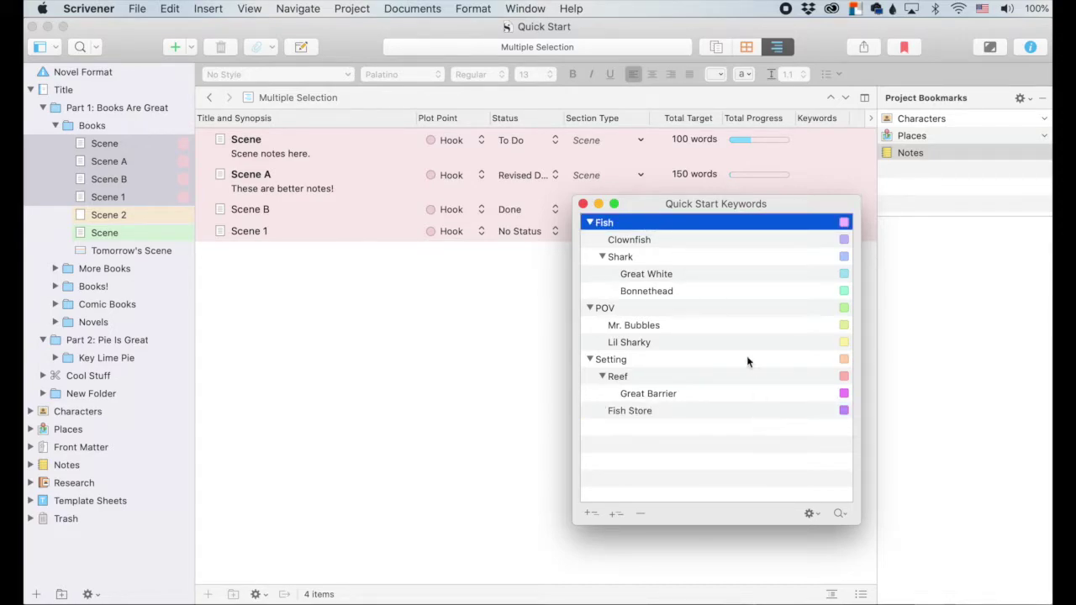
{"action": "left_click", "coordinate": [811, 513]}
{"action": "left_click", "coordinate": [832, 531]}
{"action": "left_click_drag", "start_coordinate": [652, 203], "coordinate": [633, 299]}
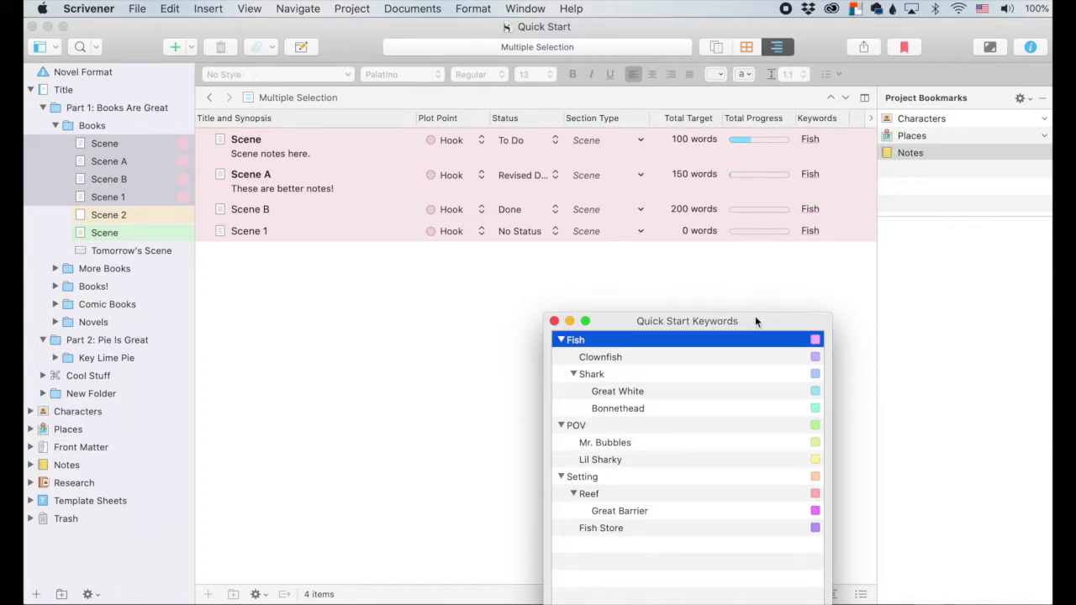
{"action": "left_click_drag", "start_coordinate": [755, 321], "coordinate": [793, 255]}
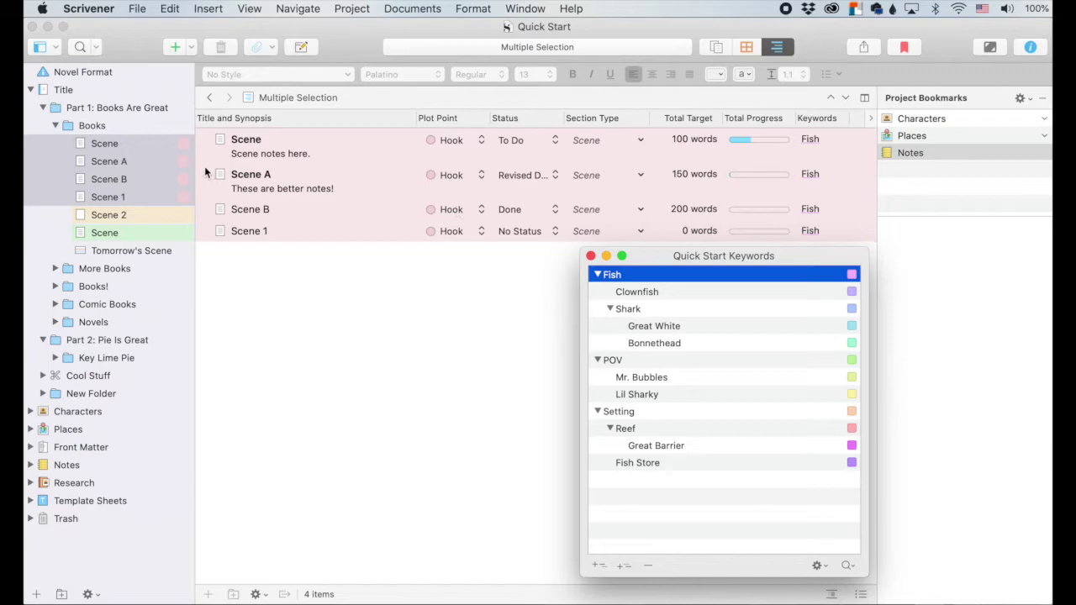
{"action": "left_click", "coordinate": [826, 566]}
Remove the Fish keyword from the selected scenes and run a keyword search
{"action": "left_click", "coordinate": [846, 597]}
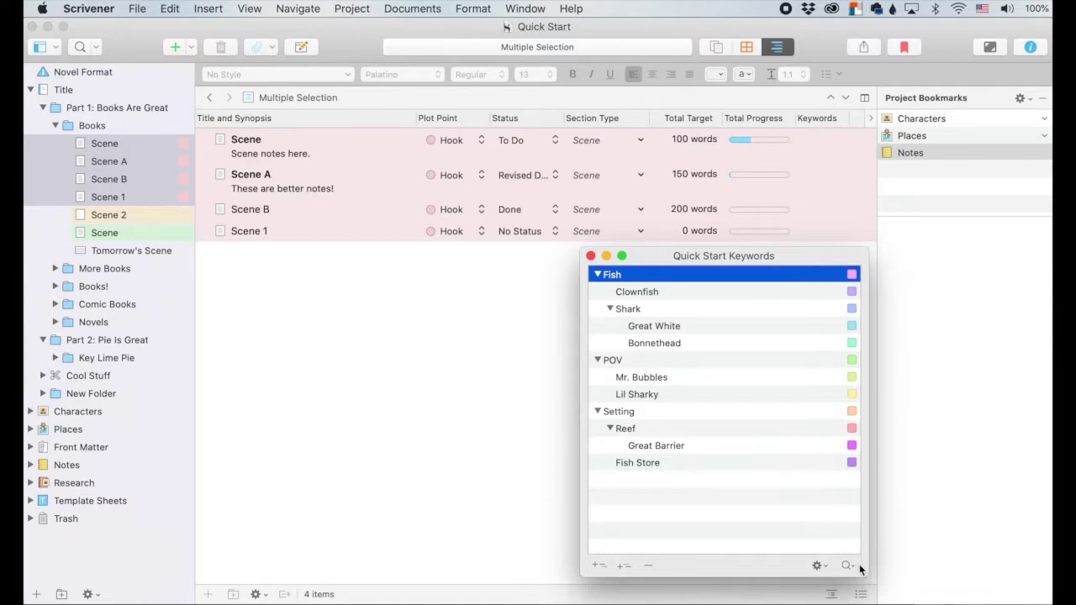
{"action": "left_click", "coordinate": [848, 566]}
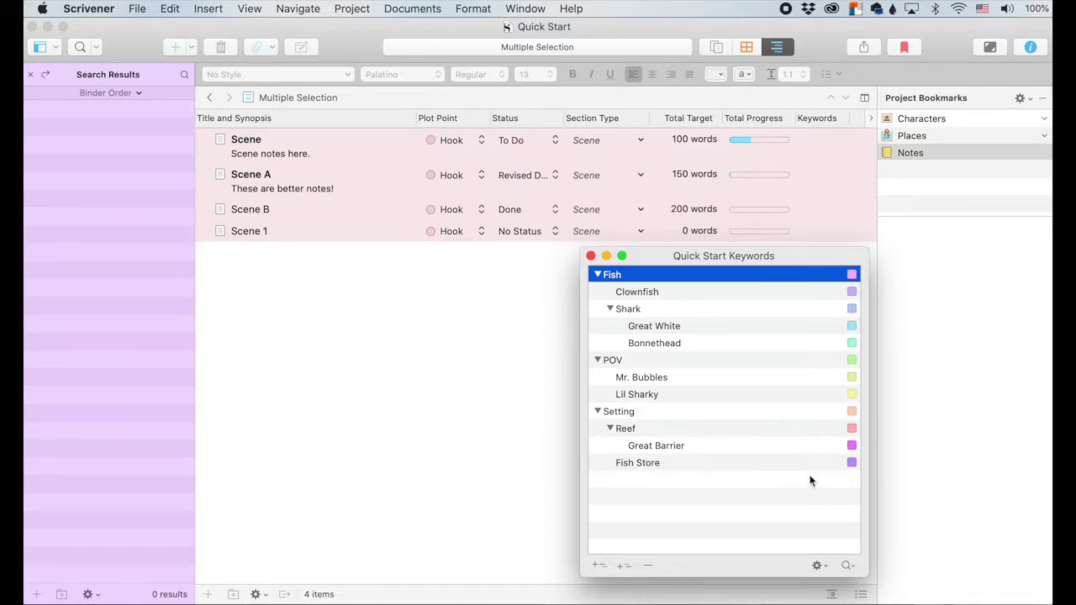
{"action": "left_click", "coordinate": [825, 568]}
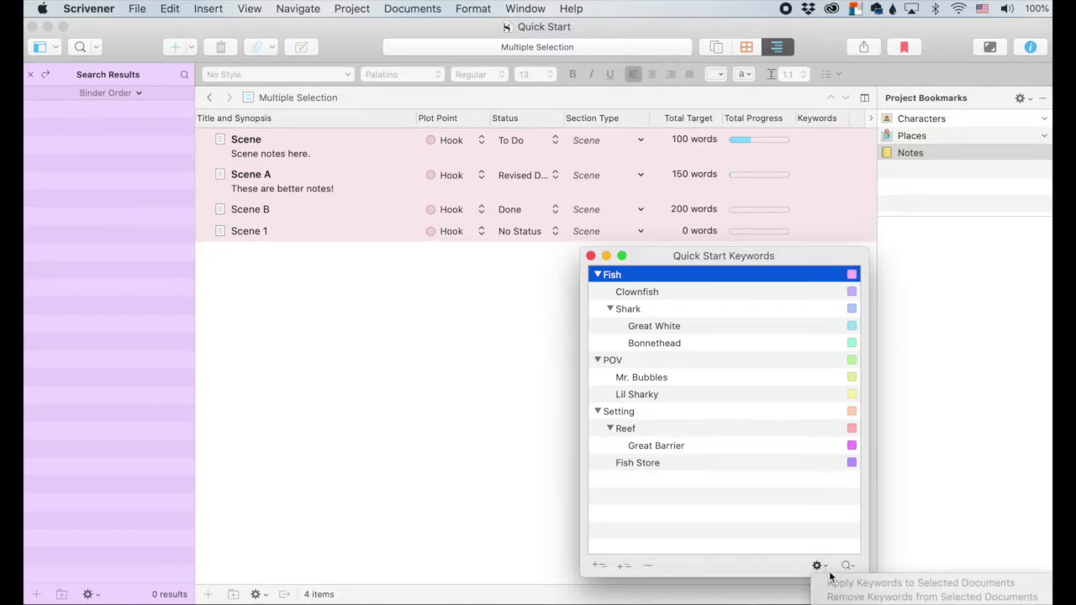
{"action": "left_click", "coordinate": [519, 377]}
Reapply Fish to the four scenes, then search the project for Fish and Clownfish
{"action": "left_click", "coordinate": [29, 74]}
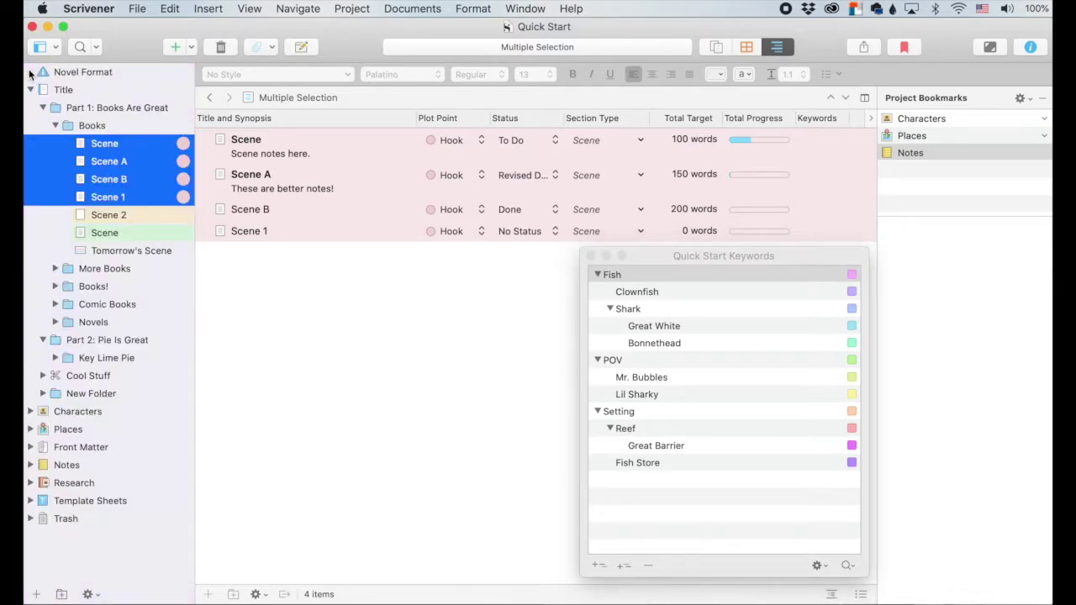
{"action": "left_click", "coordinate": [819, 569]}
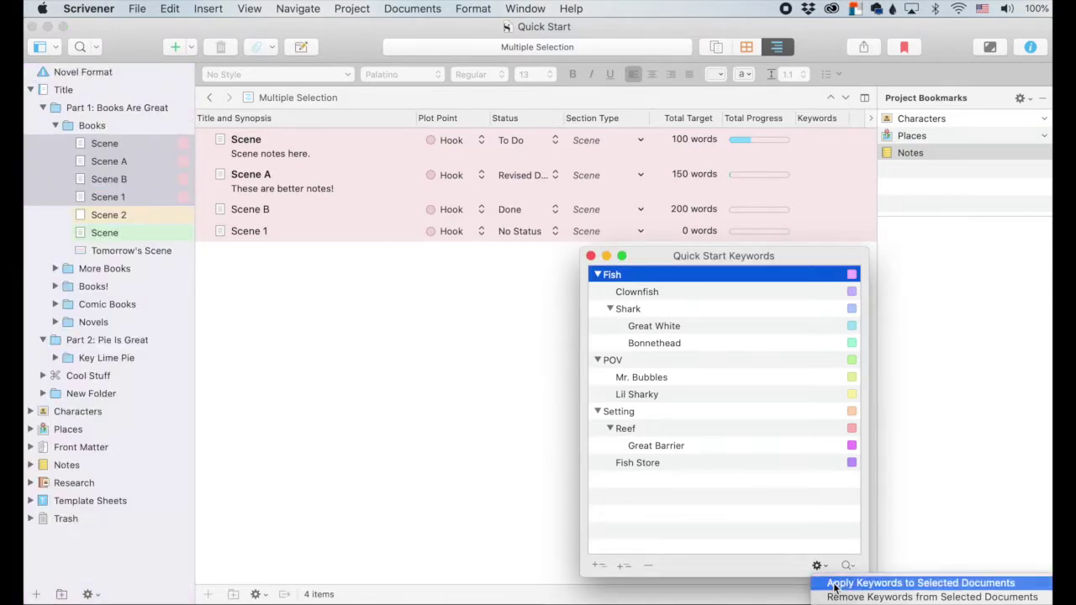
{"action": "left_click", "coordinate": [847, 583]}
{"action": "left_click", "coordinate": [853, 570]}
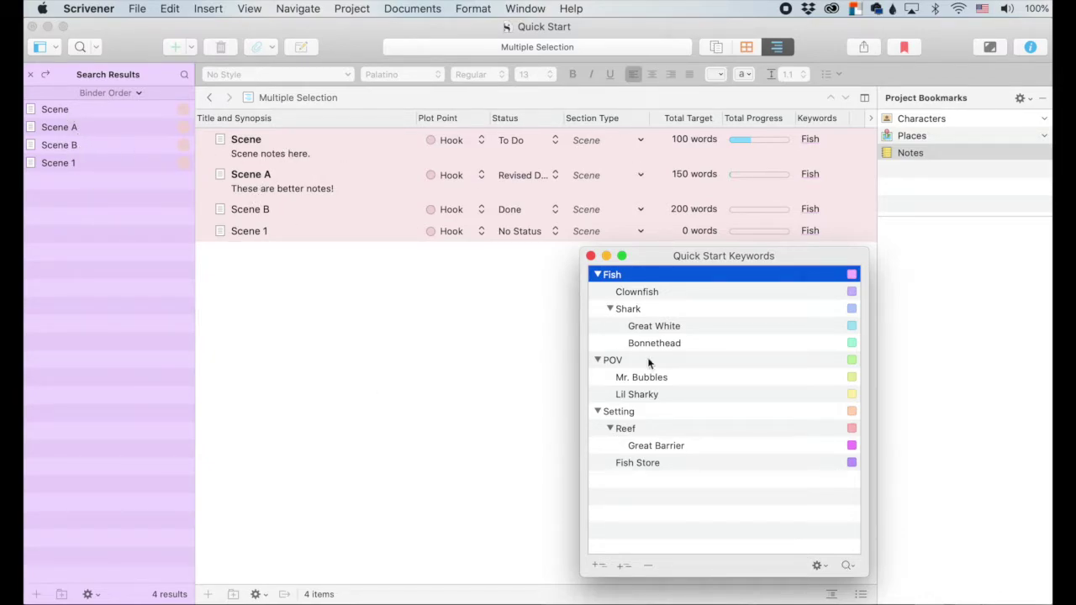
{"action": "left_click", "coordinate": [632, 293]}
{"action": "left_click", "coordinate": [848, 565]}
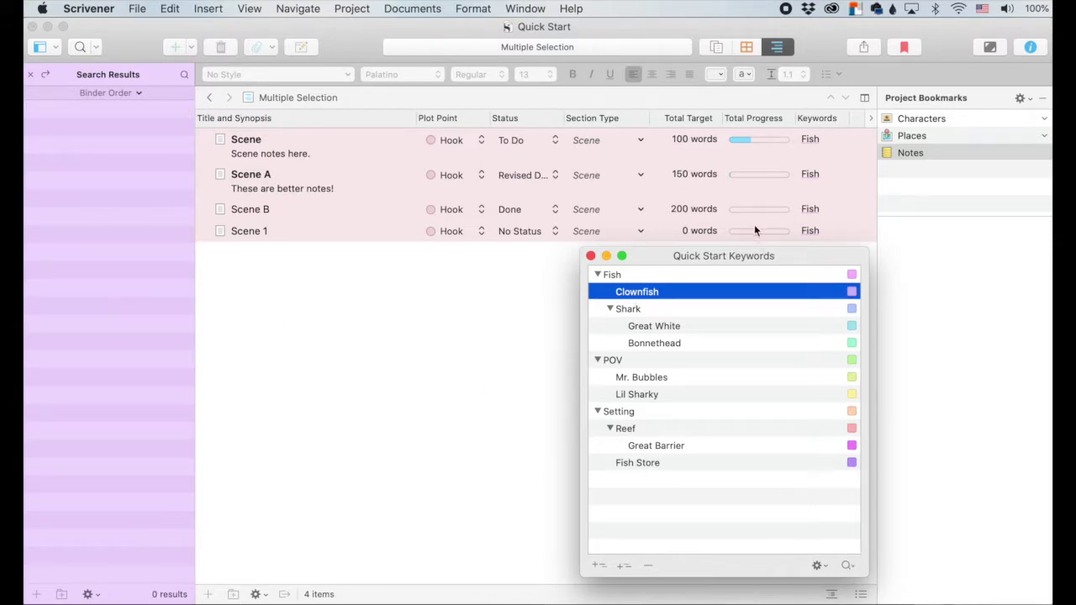
Close the keywords window and list Part 1: Books Are Great's contents in the outliner
{"action": "left_click", "coordinate": [590, 255]}
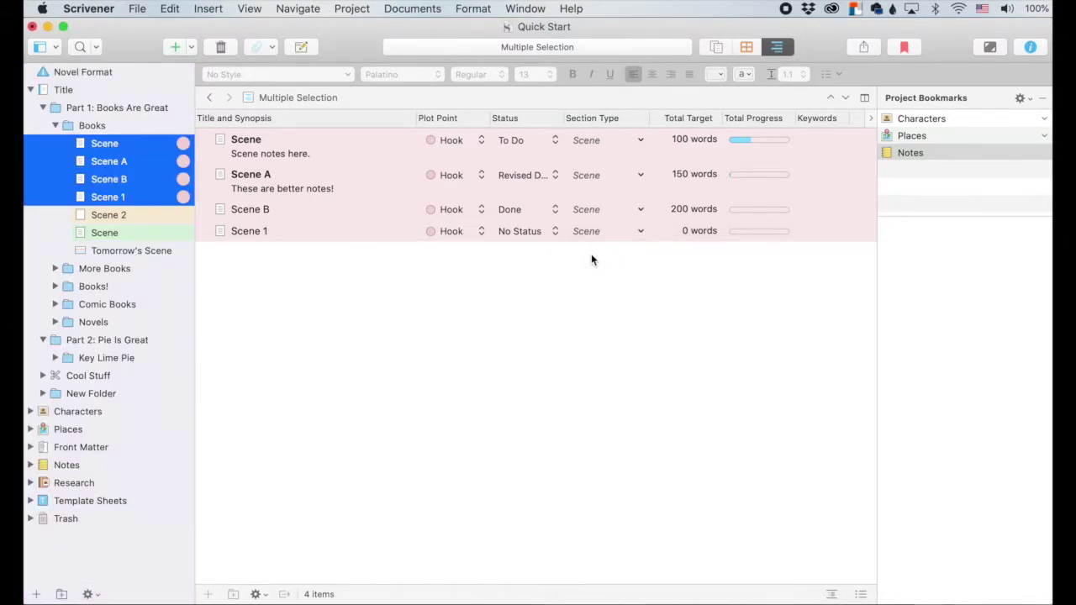
{"action": "left_click", "coordinate": [88, 124]}
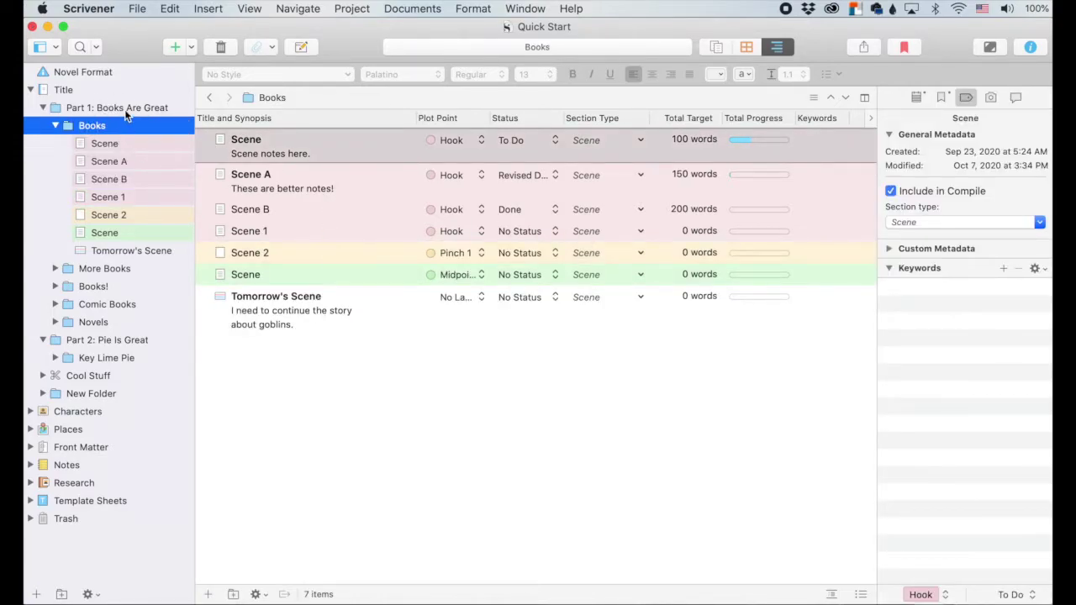
{"action": "left_click", "coordinate": [125, 109]}
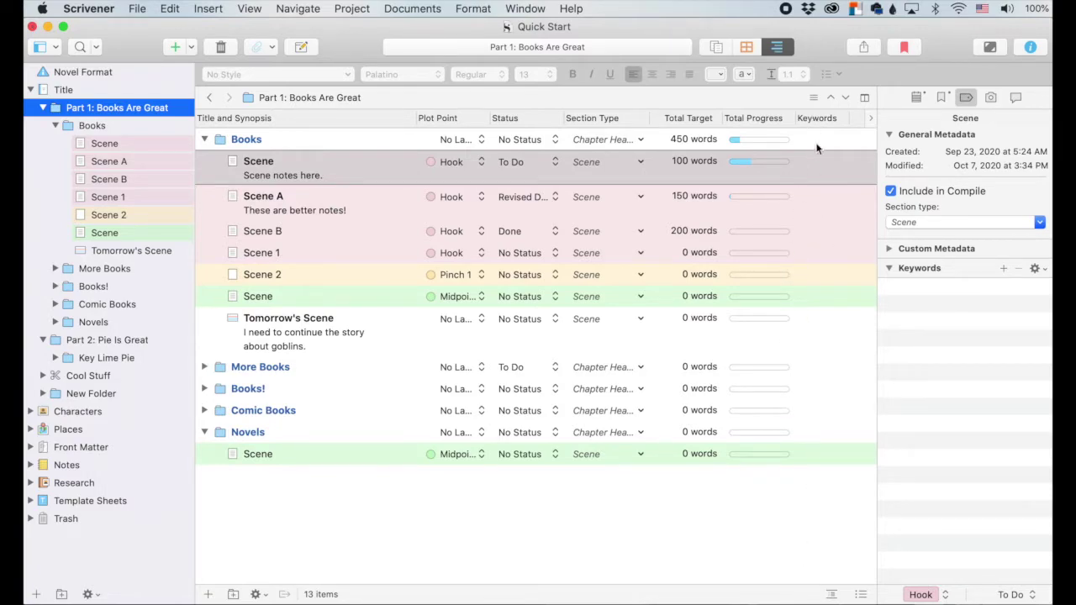
Show the outliner's Keywords column as colour chips and select the first Scene
{"action": "left_click", "coordinate": [869, 121]}
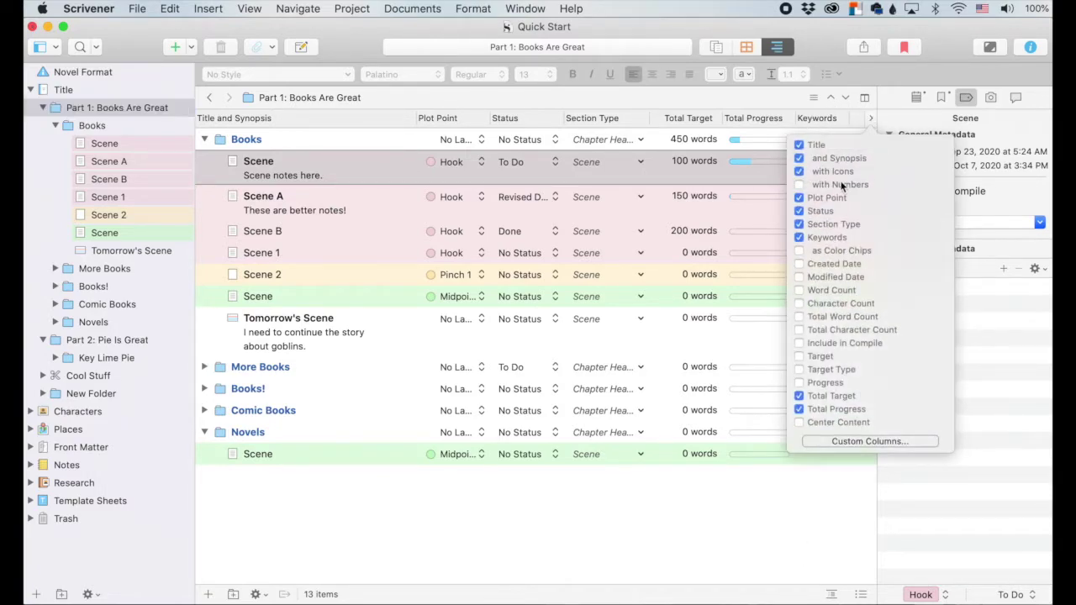
{"action": "left_click", "coordinate": [800, 250]}
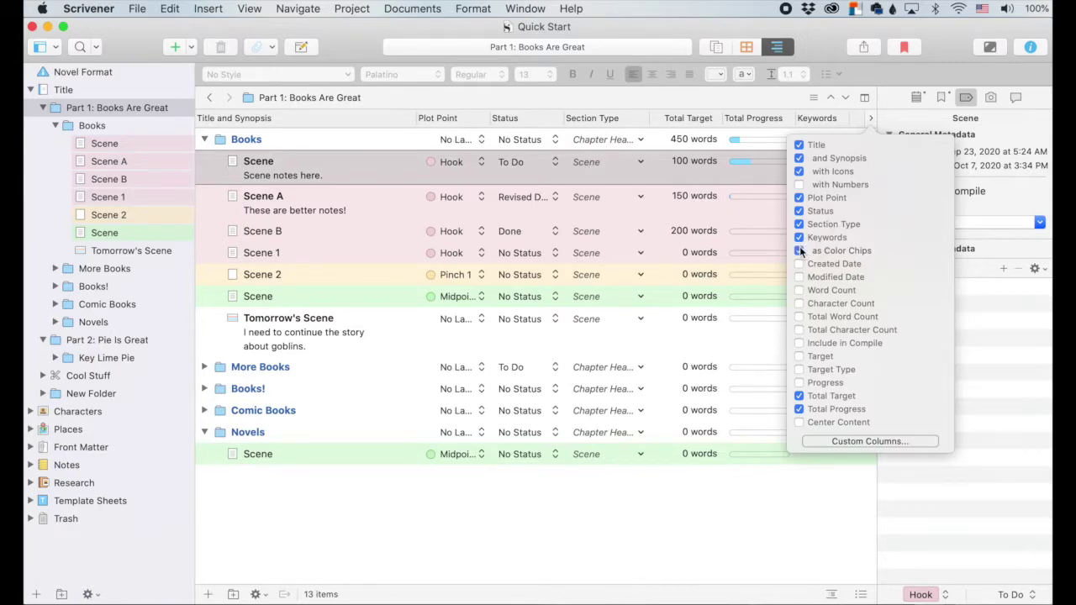
{"action": "left_click", "coordinate": [823, 526]}
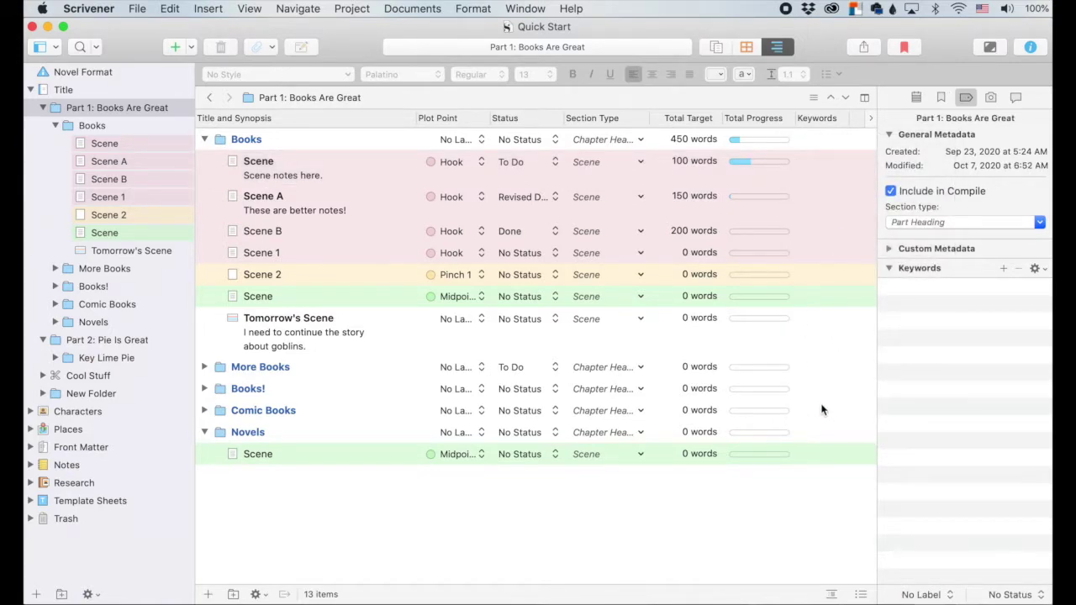
{"action": "left_click", "coordinate": [555, 161]}
{"action": "left_click", "coordinate": [820, 172]}
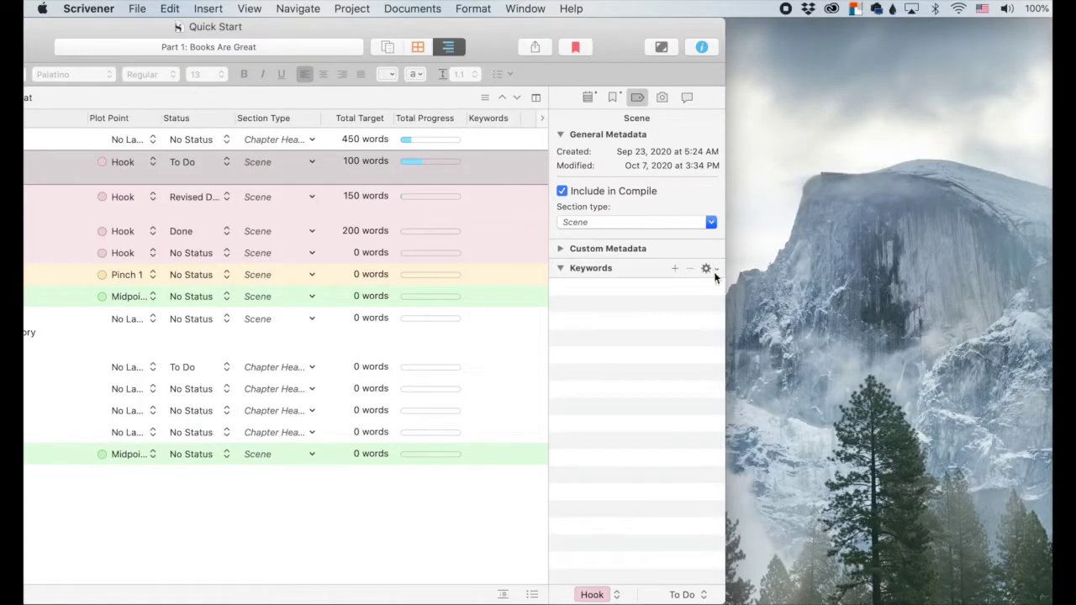
Tag the first Scene with the POV keyword Mr. Bubbles via the Inspector's keyword menu
{"action": "left_click", "coordinate": [713, 270]}
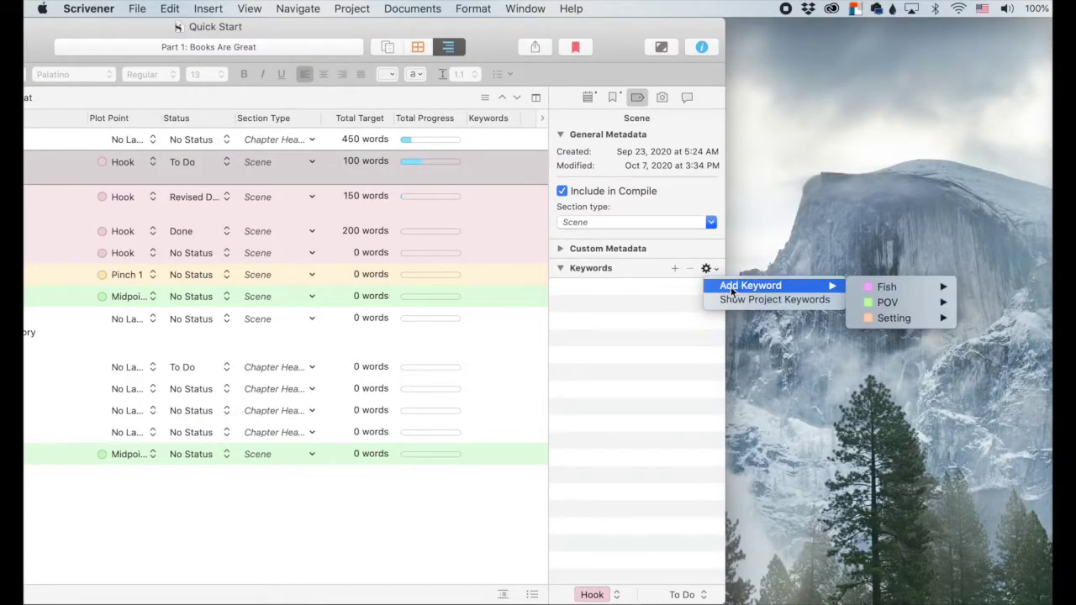
{"action": "left_click", "coordinate": [739, 302]}
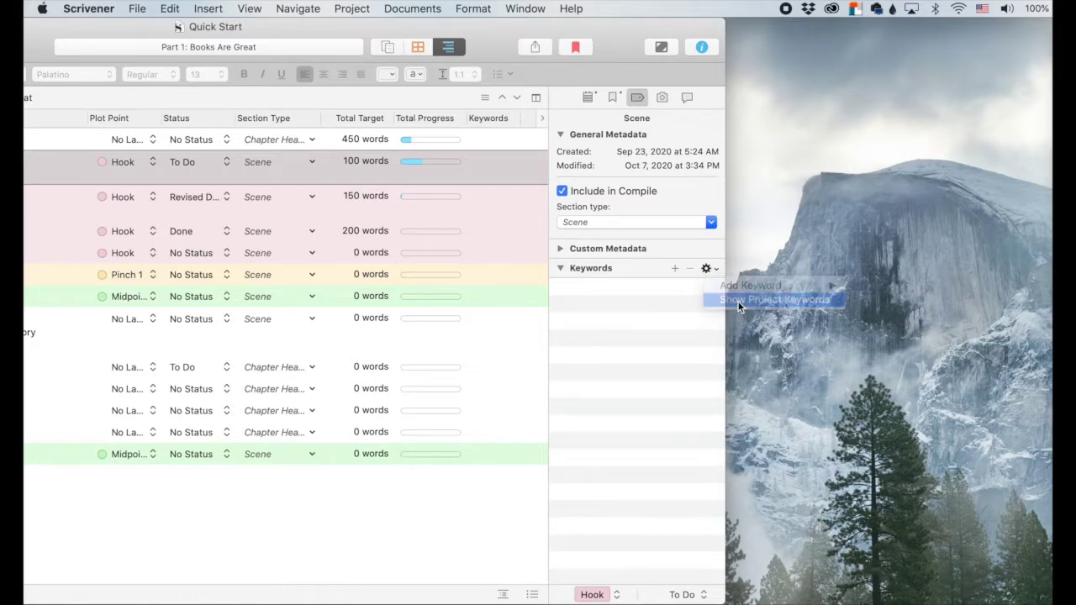
{"action": "left_click", "coordinate": [593, 257]}
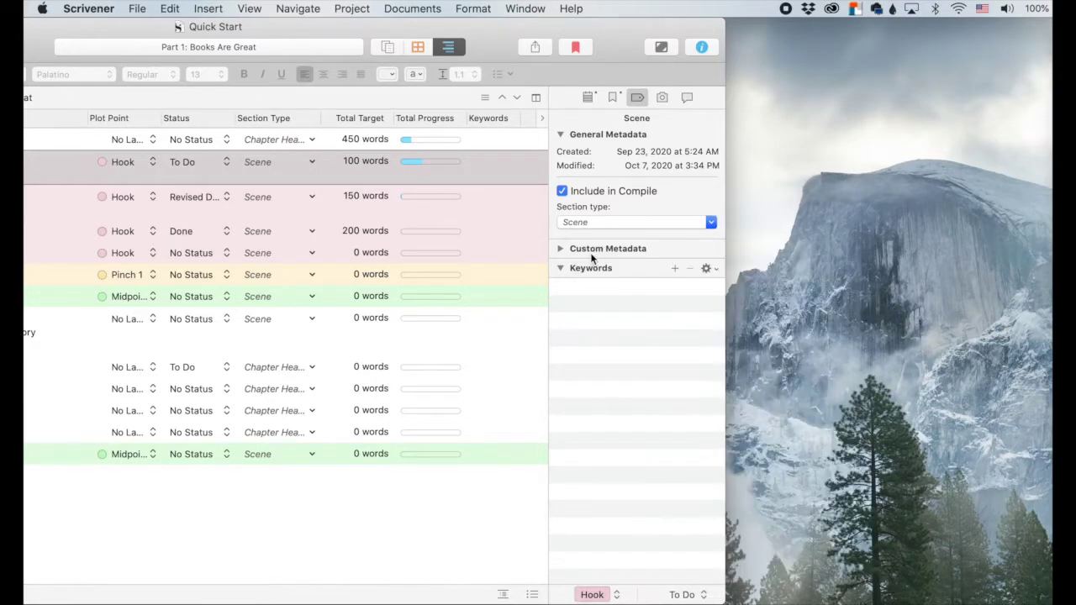
{"action": "left_click", "coordinate": [611, 270]}
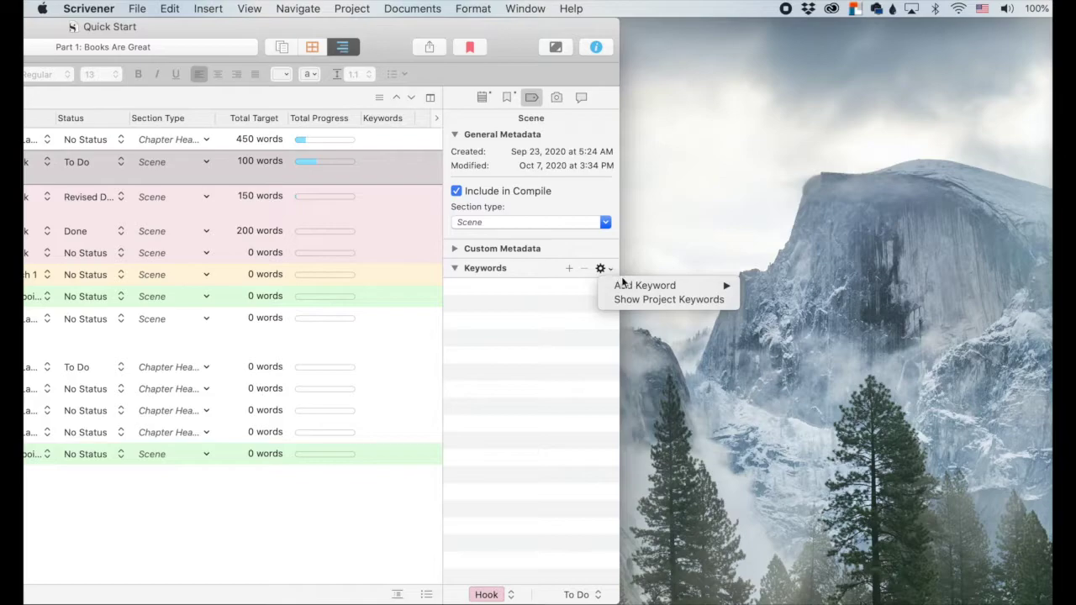
{"action": "mouse_move", "coordinate": [623, 286]}
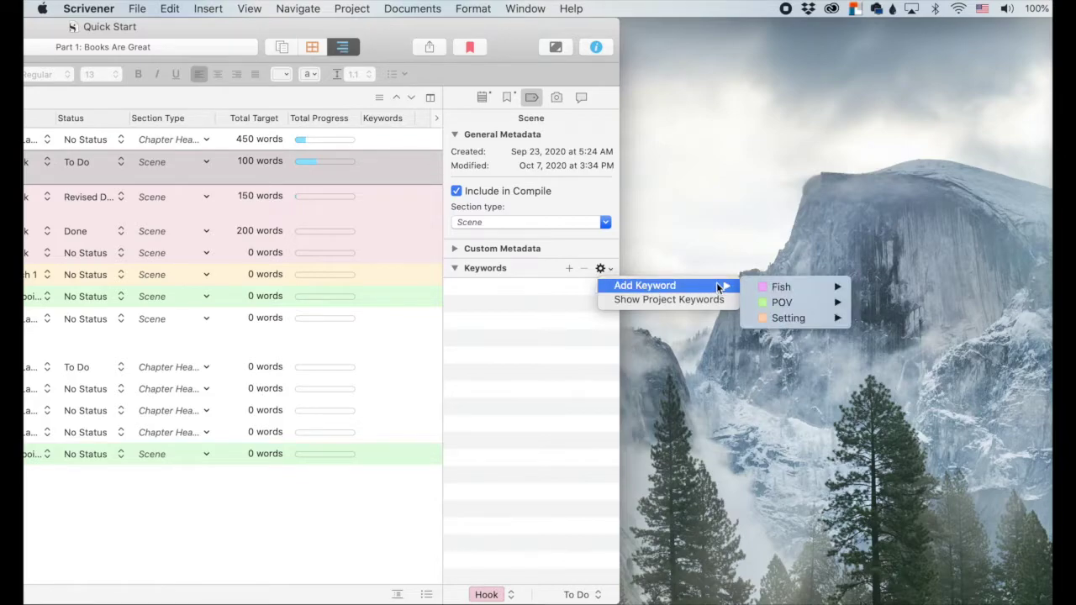
{"action": "mouse_move", "coordinate": [775, 303]}
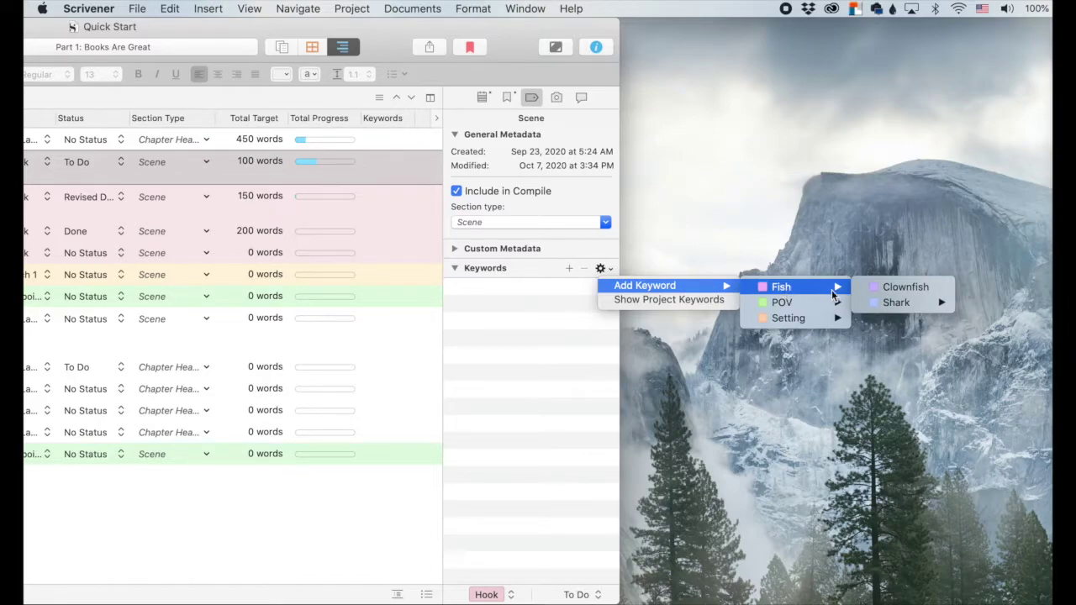
{"action": "mouse_move", "coordinate": [889, 305]}
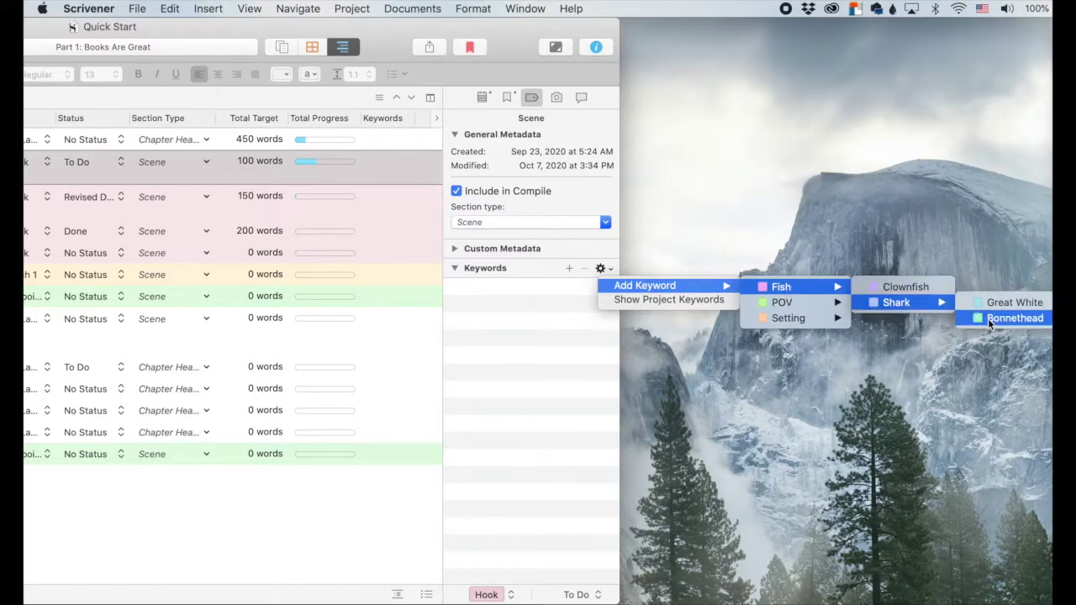
{"action": "mouse_move", "coordinate": [818, 302]}
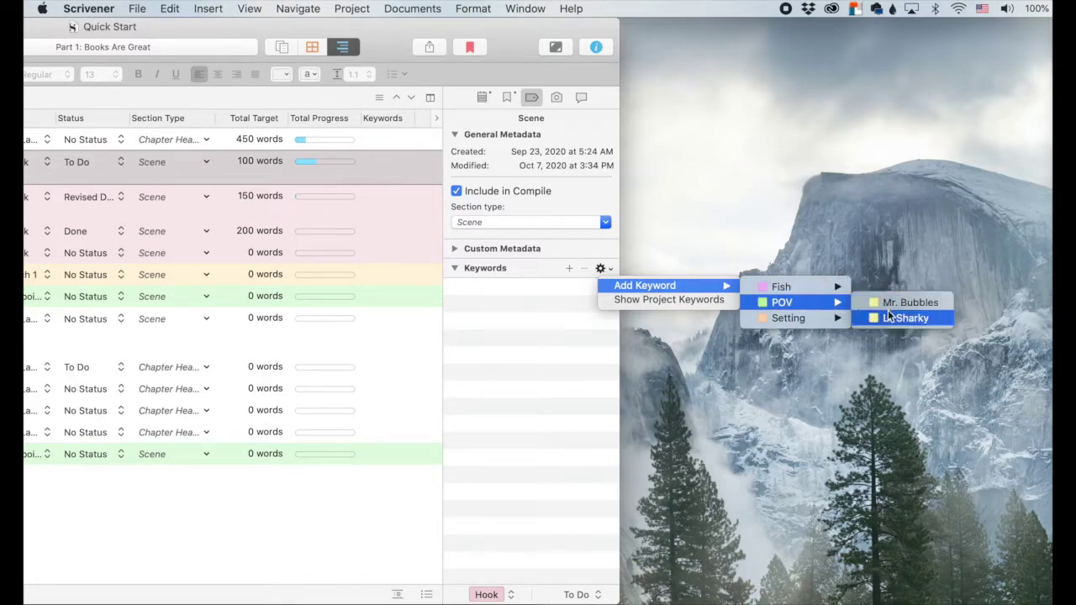
{"action": "mouse_move", "coordinate": [793, 320]}
{"action": "left_click", "coordinate": [894, 302]}
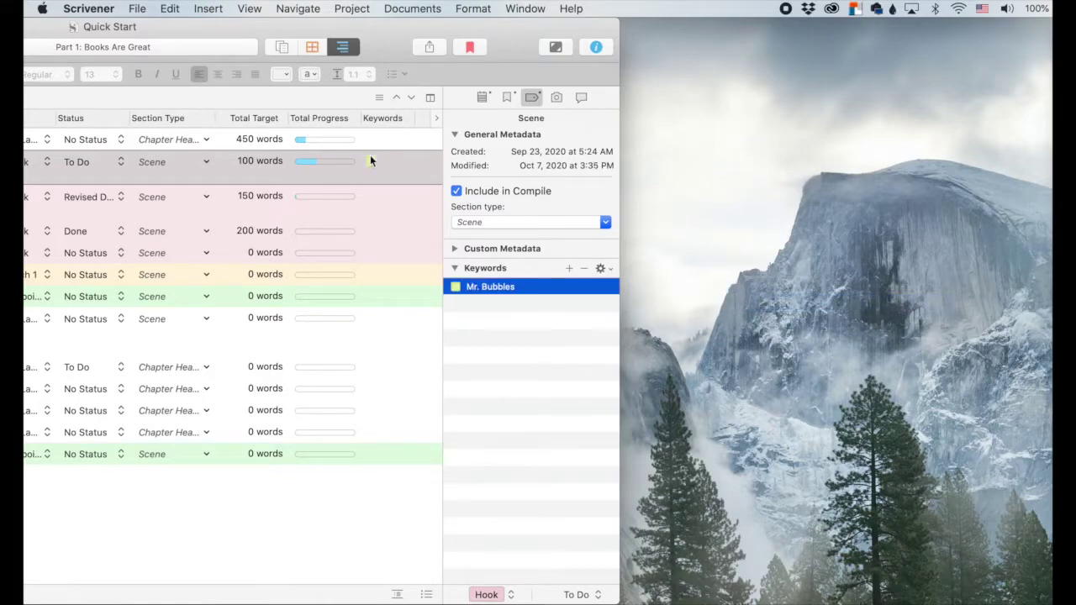
{"action": "left_click_drag", "start_coordinate": [514, 27], "coordinate": [952, 11]}
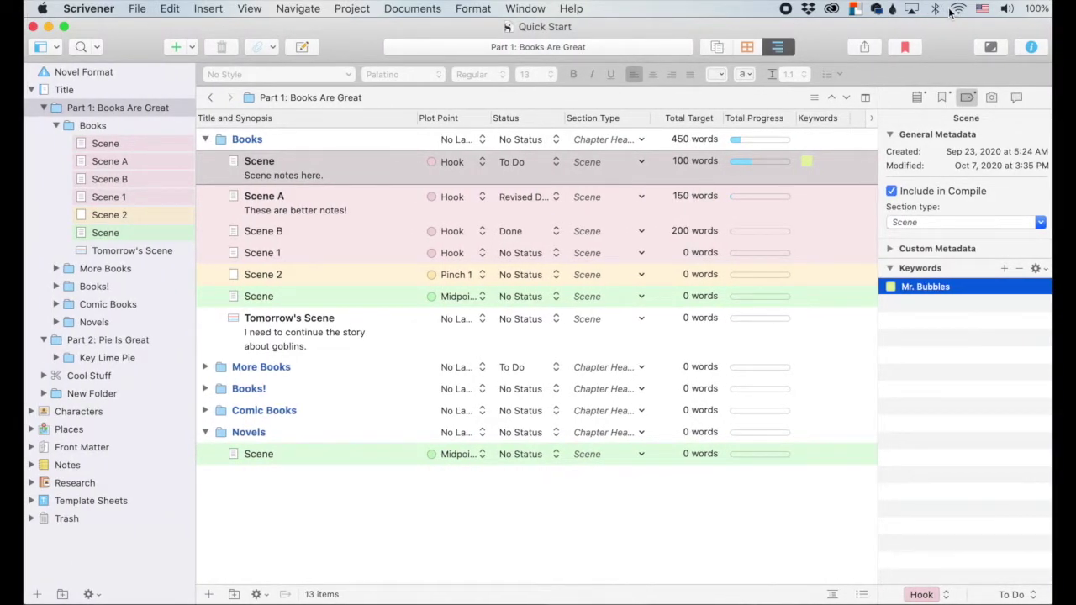
Recolour the Mr. Bubbles keyword bright yellow-green in the project keywords window
{"action": "double_click", "coordinate": [892, 288]}
{"action": "left_click", "coordinate": [851, 383]}
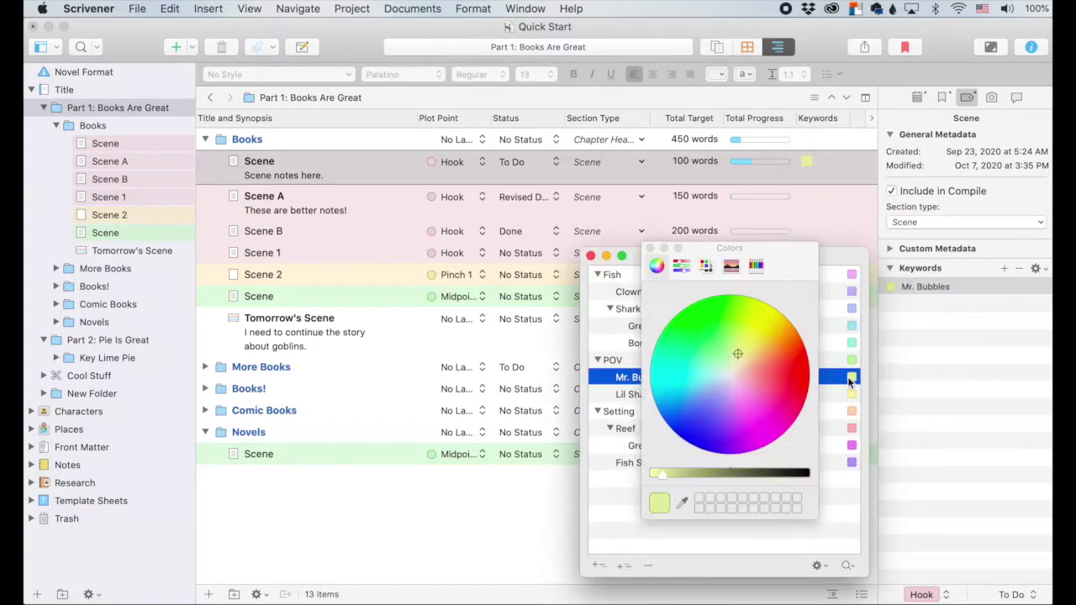
{"action": "left_click", "coordinate": [785, 370]}
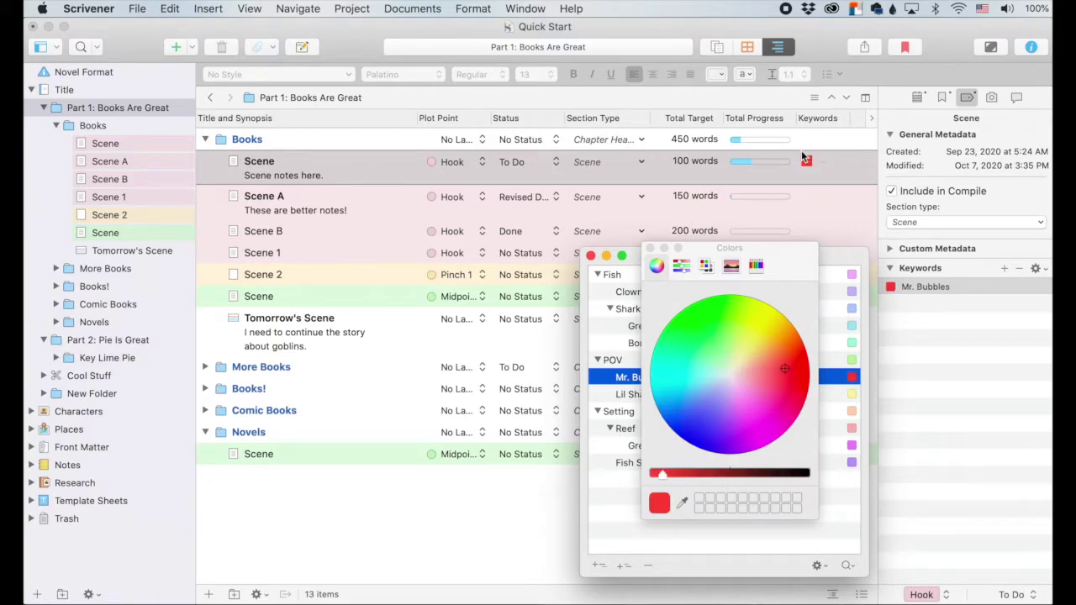
{"action": "left_click", "coordinate": [745, 332]}
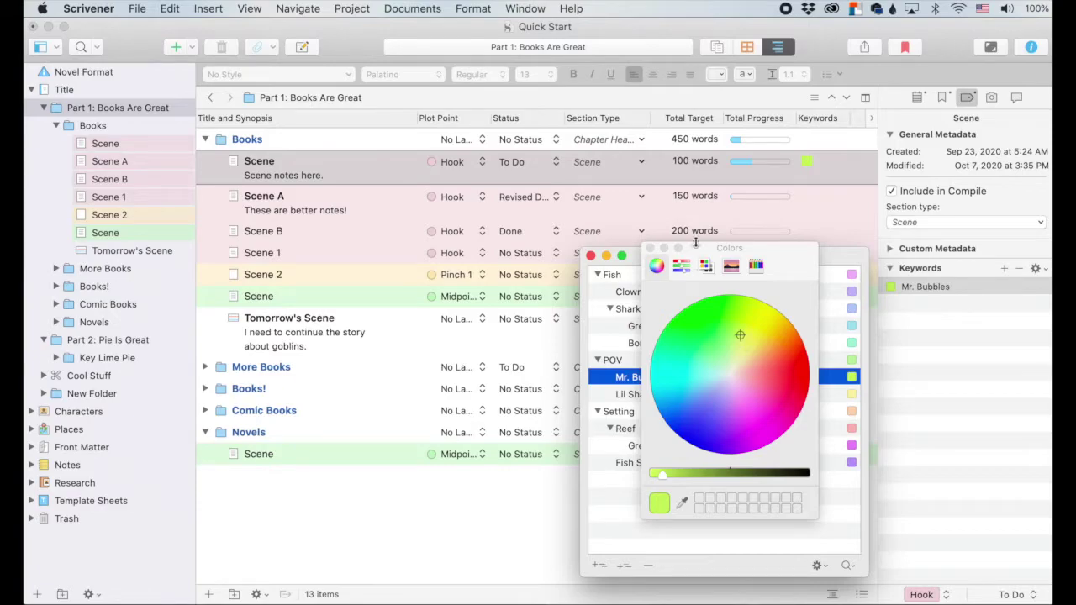
{"action": "left_click", "coordinate": [650, 248]}
{"action": "left_click", "coordinate": [1034, 286]}
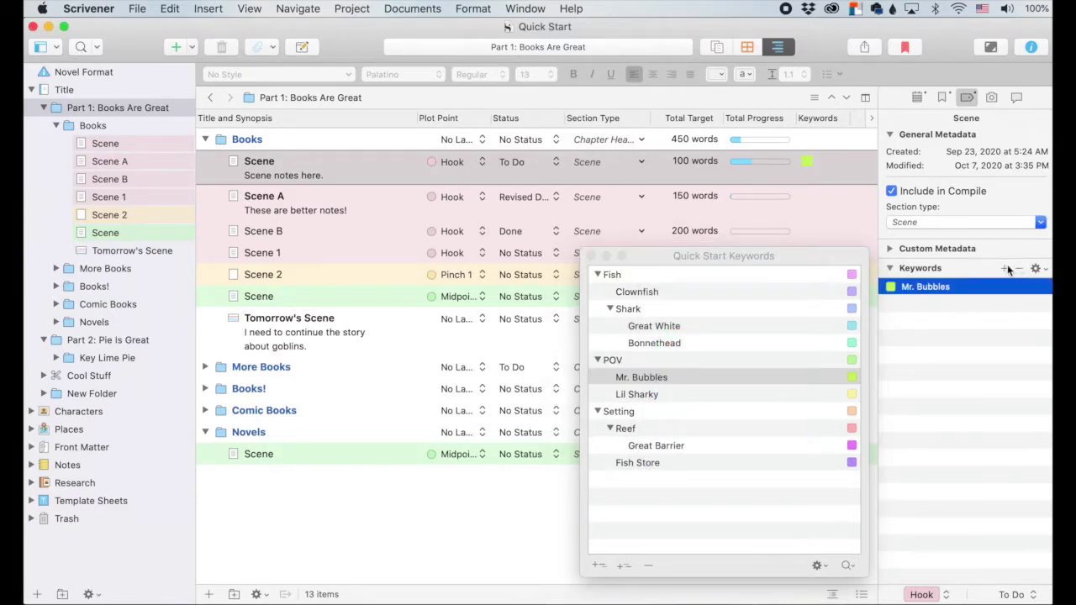
Add Shark as a second keyword on the first Scene, accepting the autocompletion
{"action": "left_click", "coordinate": [1005, 268]}
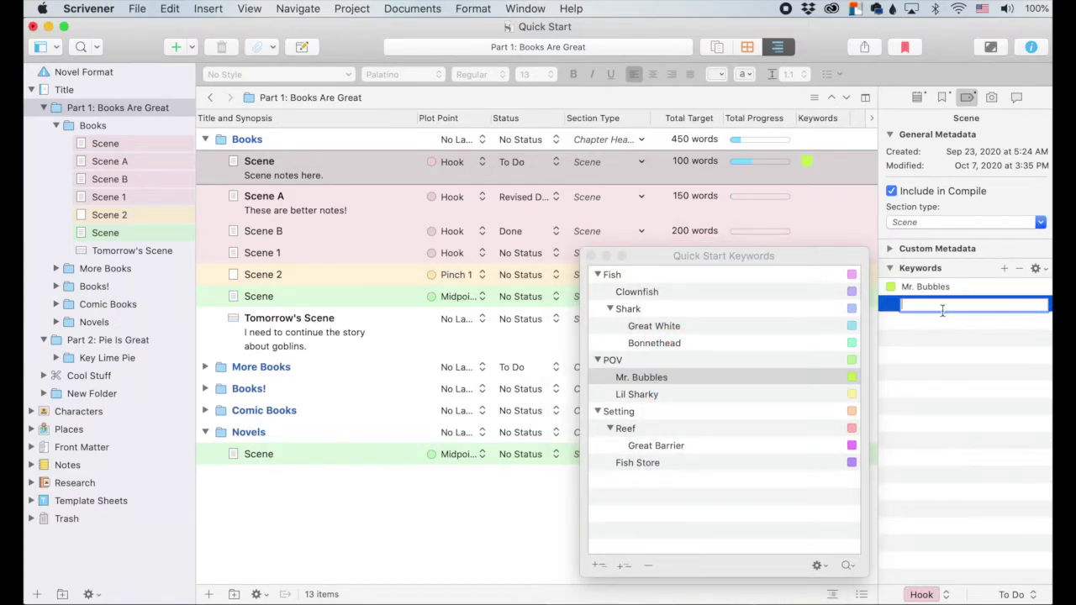
{"action": "type", "text": "S"}
{"action": "type", "text": "hark"}
{"action": "key", "text": "Return"}
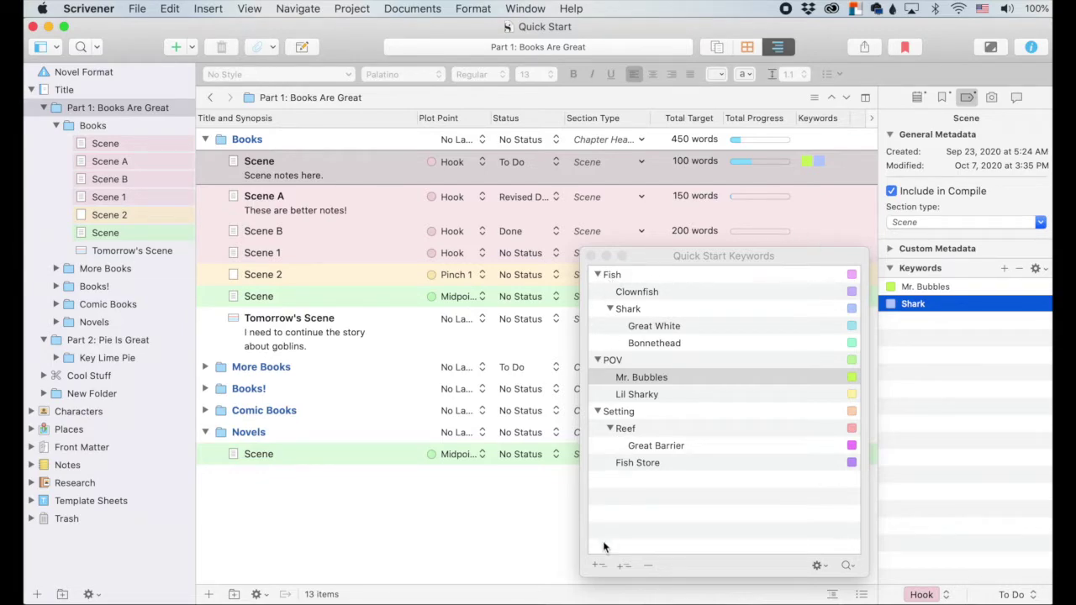
Add a 'fish' keyword in Project Keywords, delete the fish-1 entry, and close the window
{"action": "left_click", "coordinate": [598, 565]}
{"action": "left_click", "coordinate": [599, 565]}
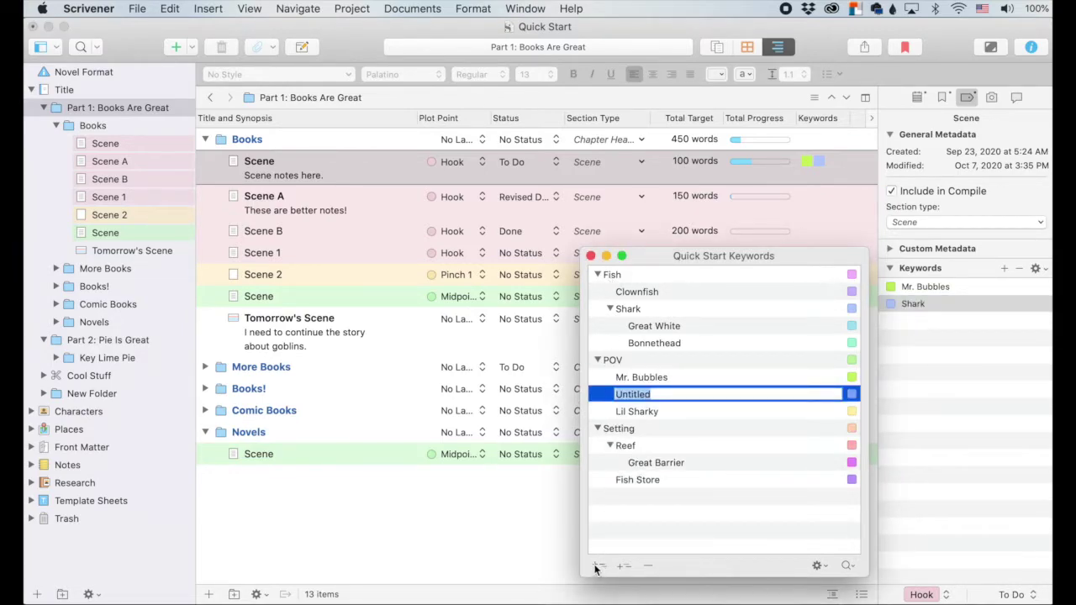
{"action": "type", "text": "fish"}
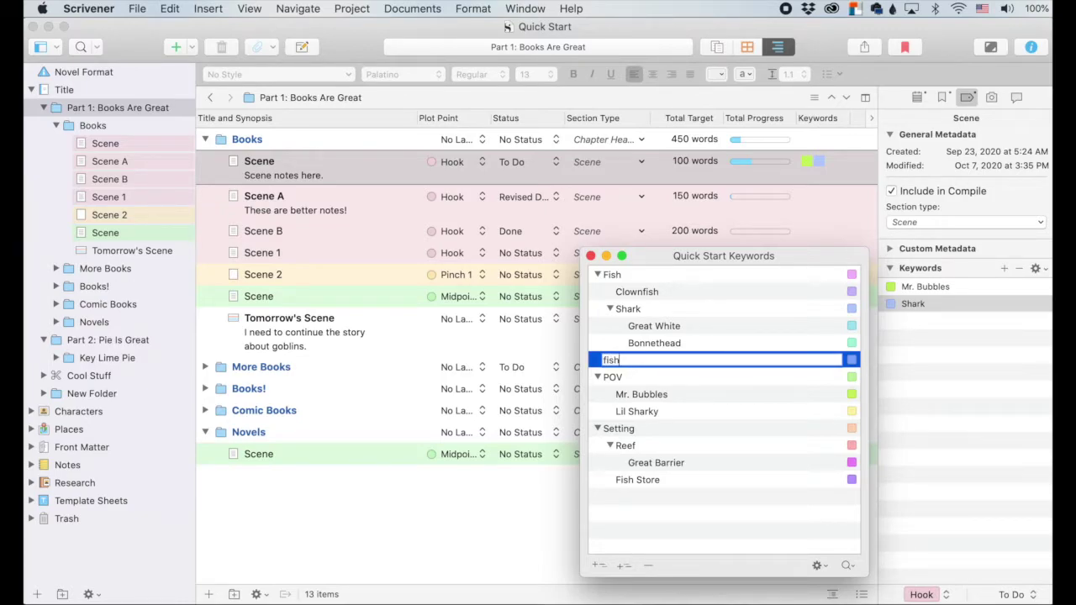
{"action": "key", "text": "Return"}
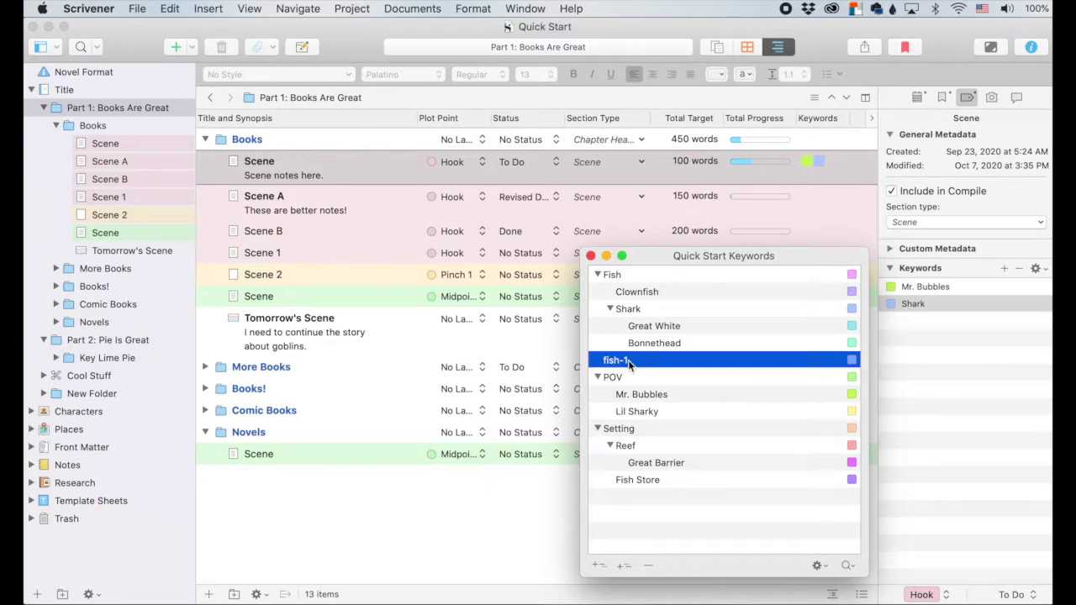
{"action": "right_click", "coordinate": [629, 362]}
{"action": "left_click", "coordinate": [637, 397]}
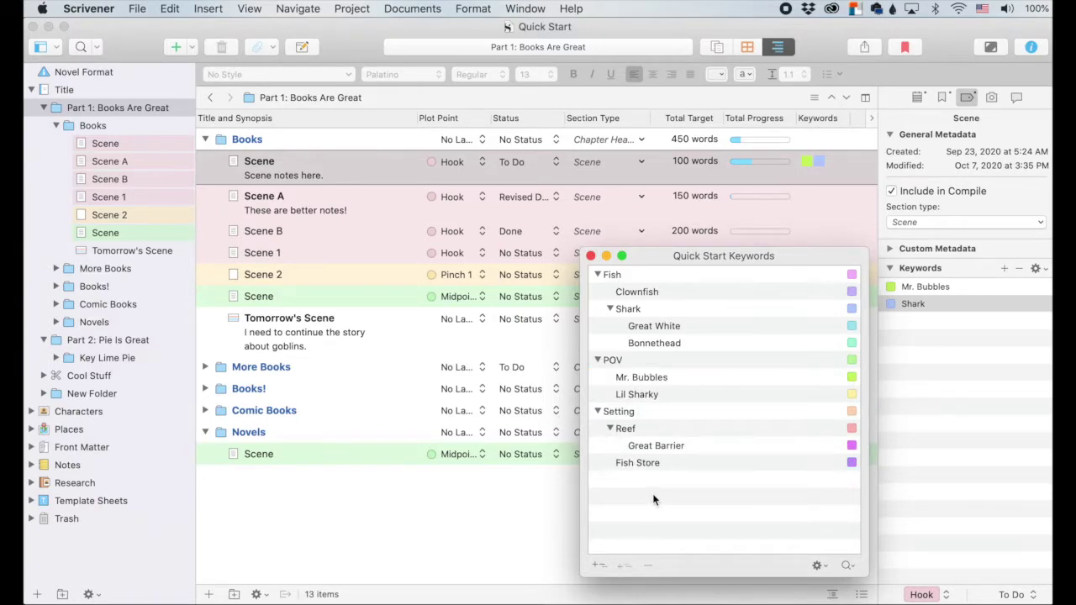
{"action": "left_click", "coordinate": [591, 255]}
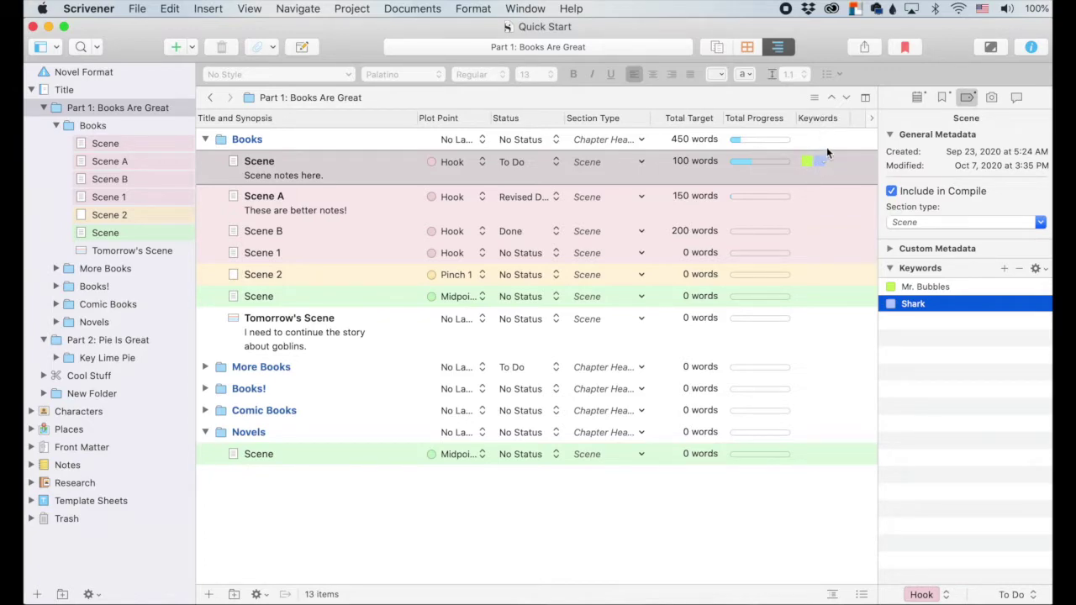
Untick 'as Color Chips' so the Keywords column shows names, then select the first Scene row
{"action": "left_click", "coordinate": [871, 119]}
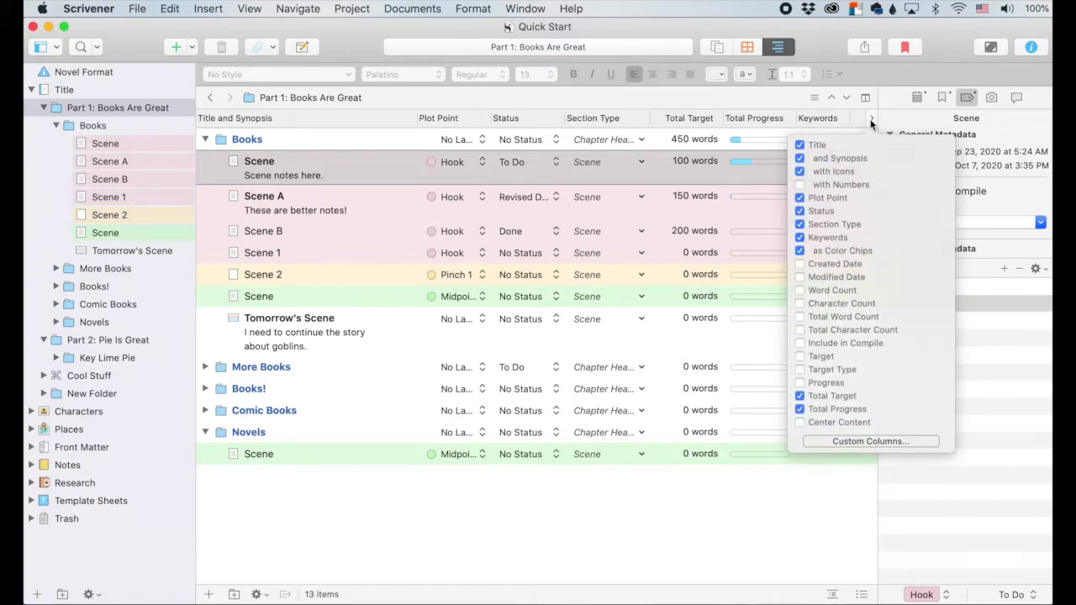
{"action": "left_click", "coordinate": [800, 251]}
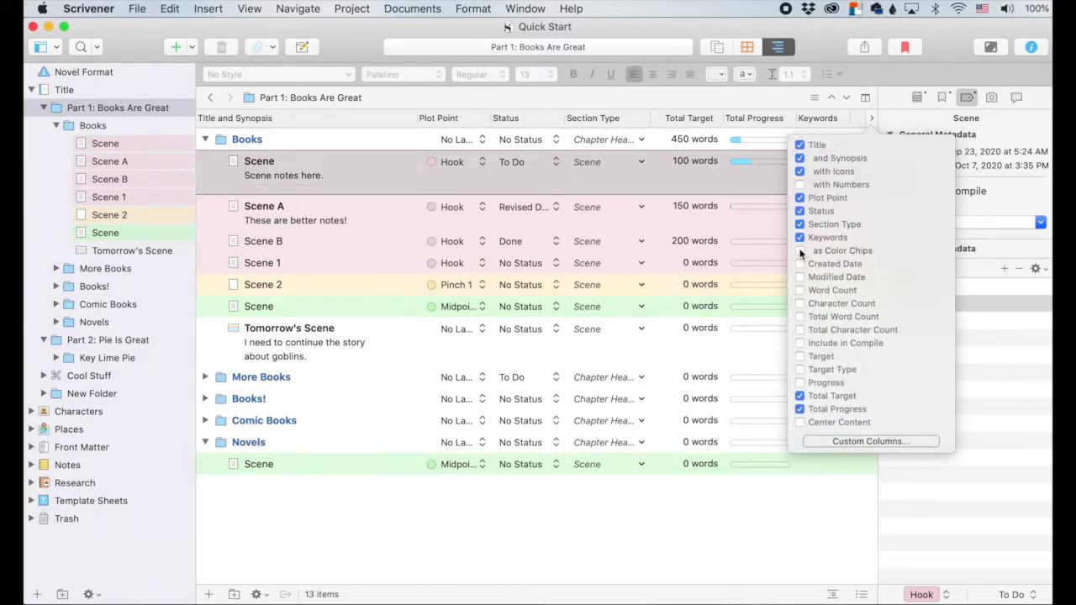
{"action": "left_click", "coordinate": [764, 348]}
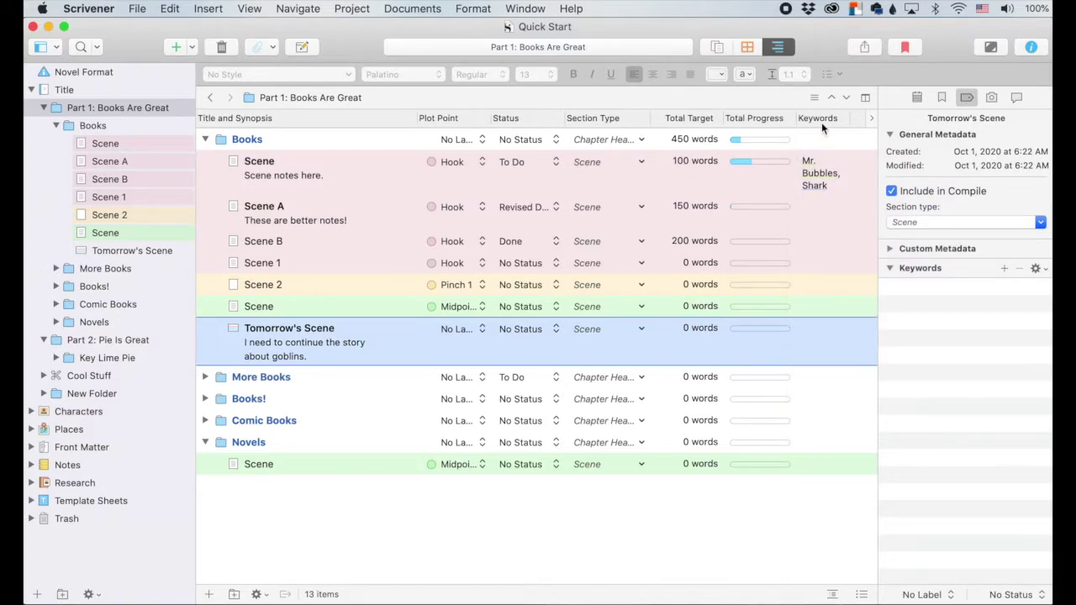
{"action": "left_click", "coordinate": [812, 186]}
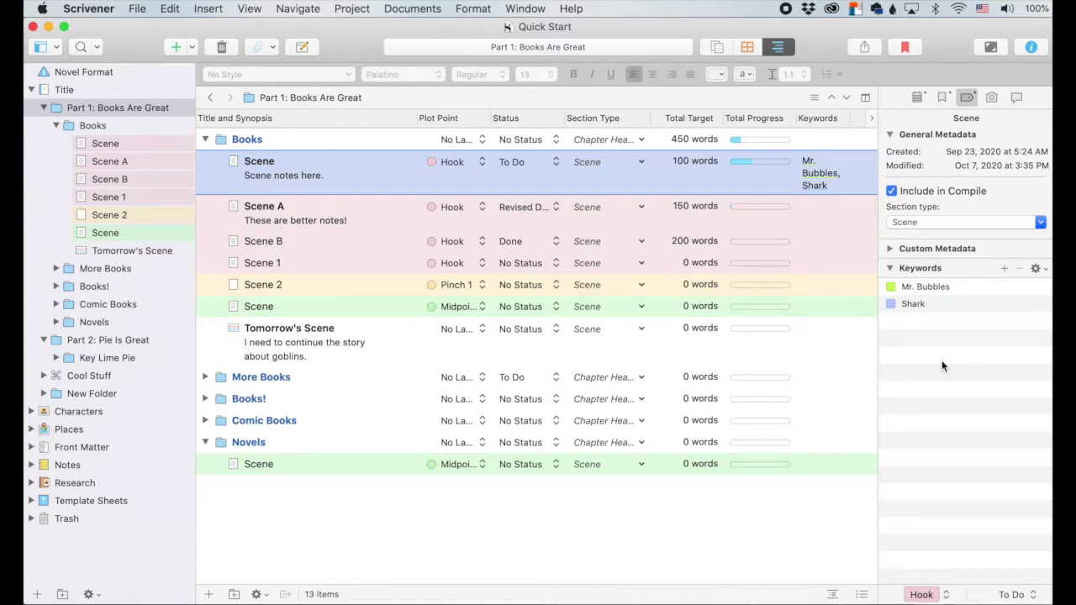
Open Scene A and tag it with the Mr. Bubbles keyword
{"action": "left_click", "coordinate": [120, 158]}
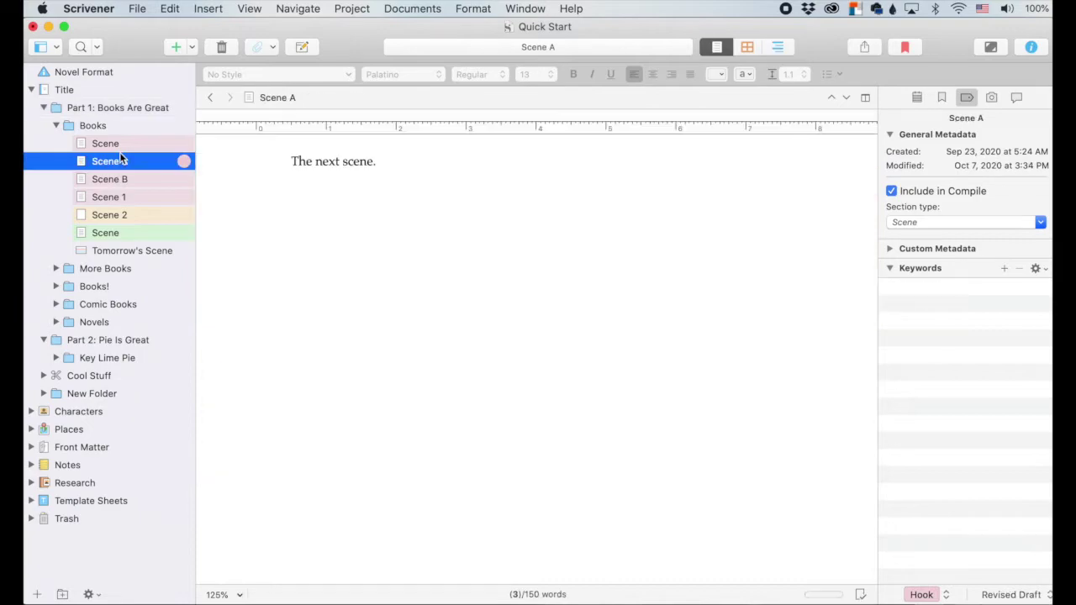
{"action": "left_click", "coordinate": [926, 285]}
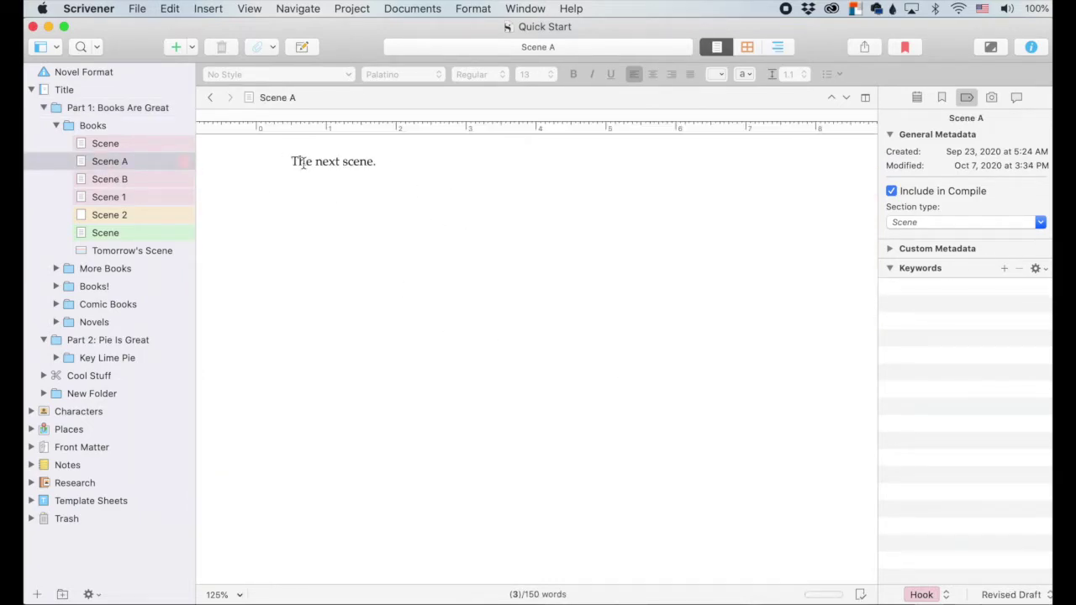
{"action": "left_click", "coordinate": [1004, 268]}
{"action": "type", "text": "Nr"}
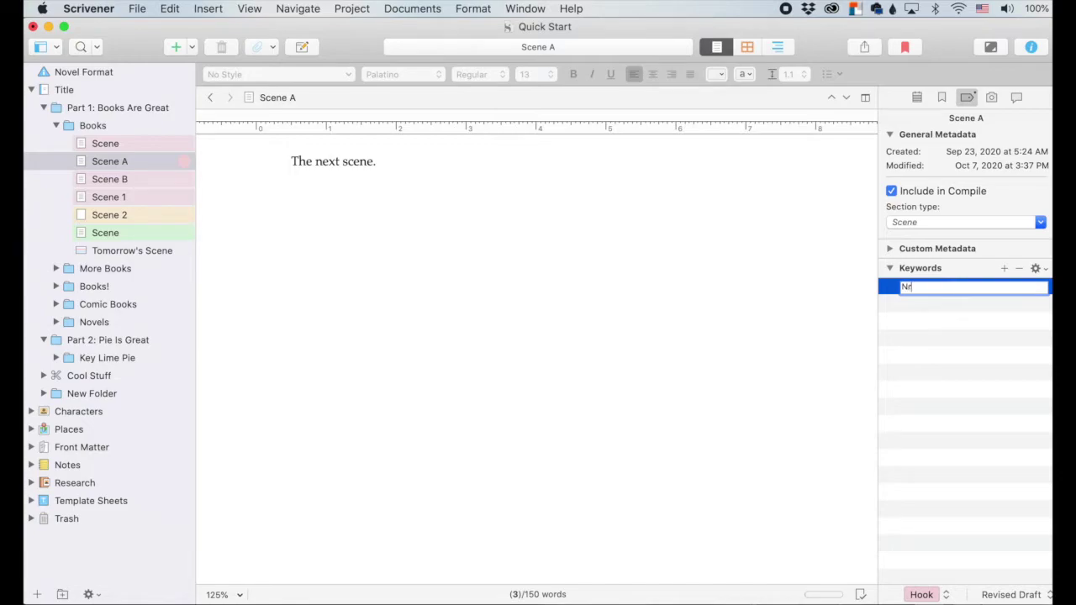
{"action": "key", "text": "BackSpace"}
{"action": "key", "text": "BackSpace"}
{"action": "type", "text": "Mr"}
{"action": "key", "text": "Return"}
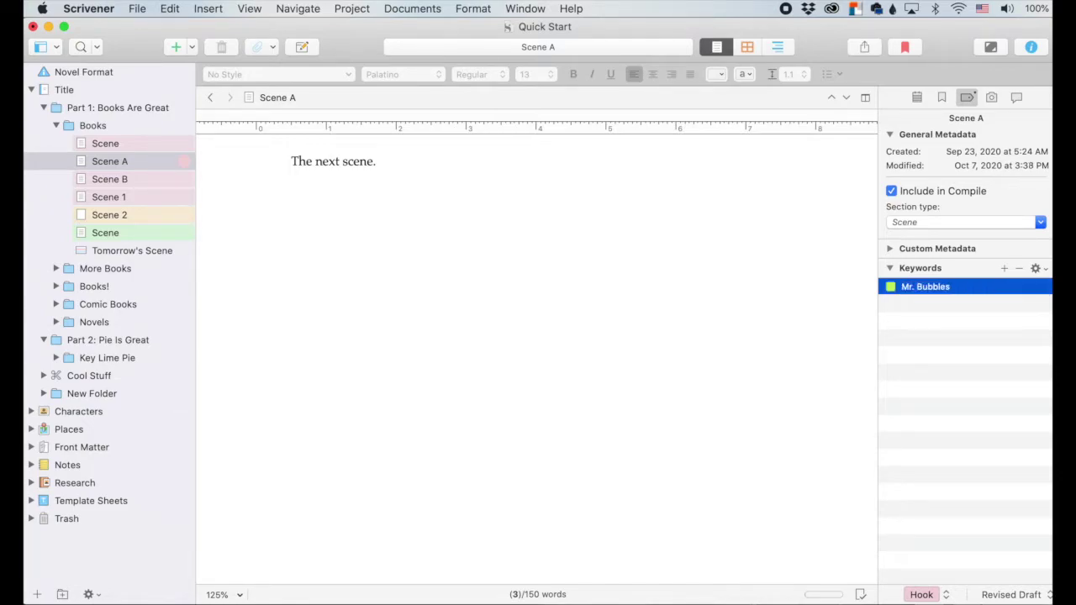
Add Fish Store as Scene A's second keyword
{"action": "left_click", "coordinate": [1004, 268]}
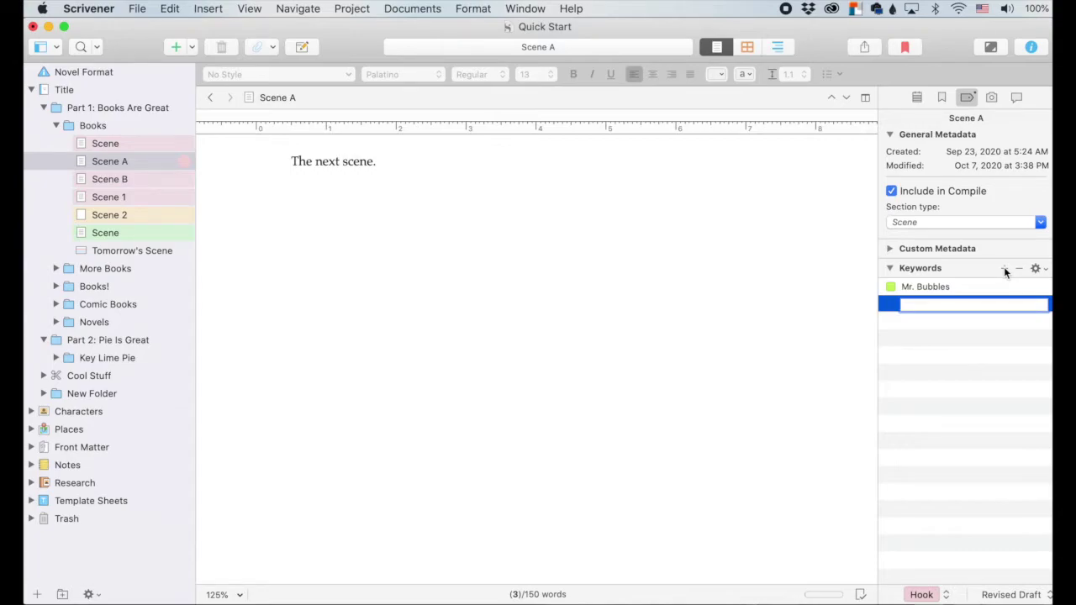
{"action": "type", "text": "P"}
{"action": "key", "text": "BackSpace"}
{"action": "key", "text": "BackSpace"}
{"action": "type", "text": "Fish S"}
{"action": "key", "text": "Return"}
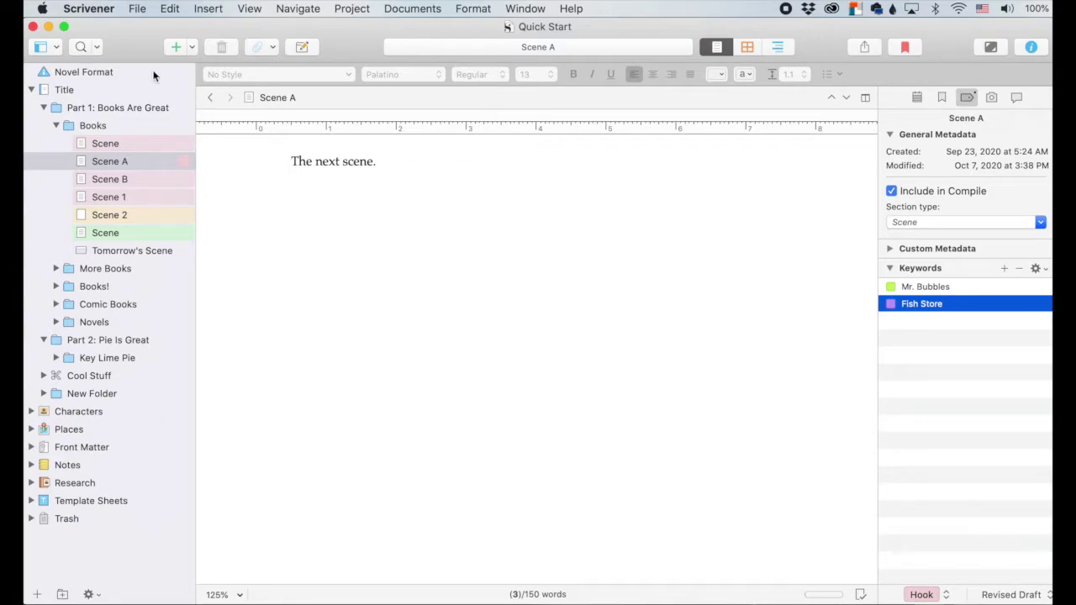
{"action": "left_click", "coordinate": [97, 47]}
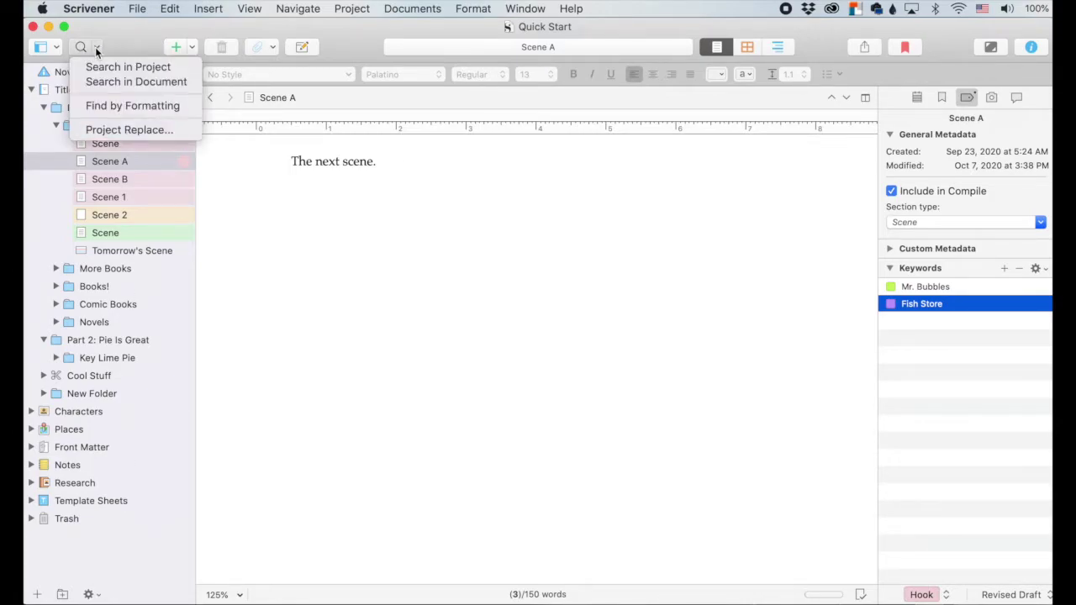
Search project keywords for 'Fish Store', finding only Scene A, then clear the search
{"action": "left_click", "coordinate": [82, 48]}
{"action": "left_click", "coordinate": [82, 45]}
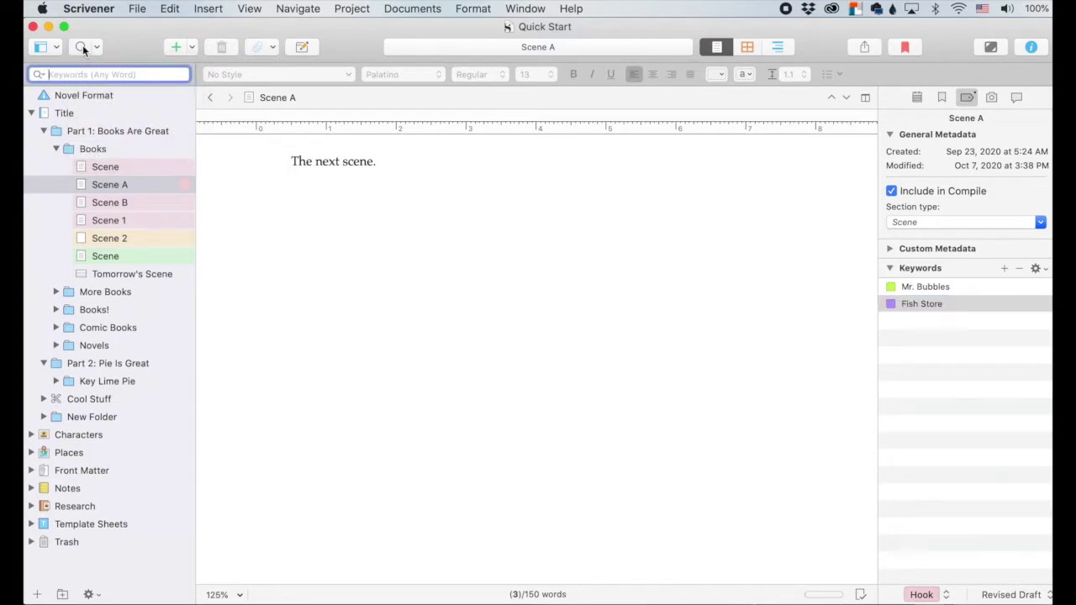
{"action": "type", "text": "Fish Store"}
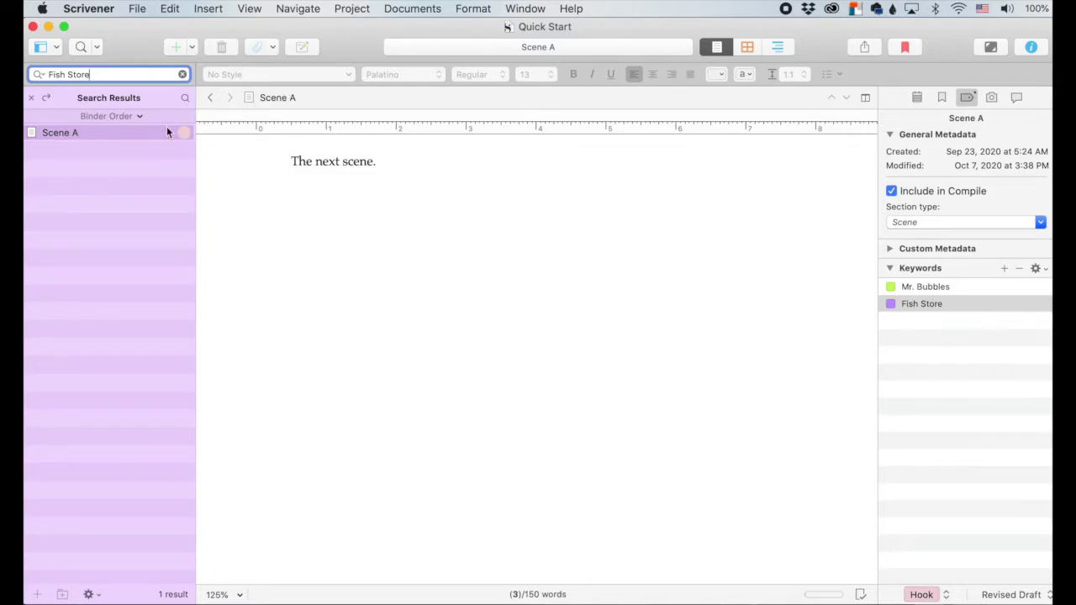
{"action": "left_click", "coordinate": [183, 75]}
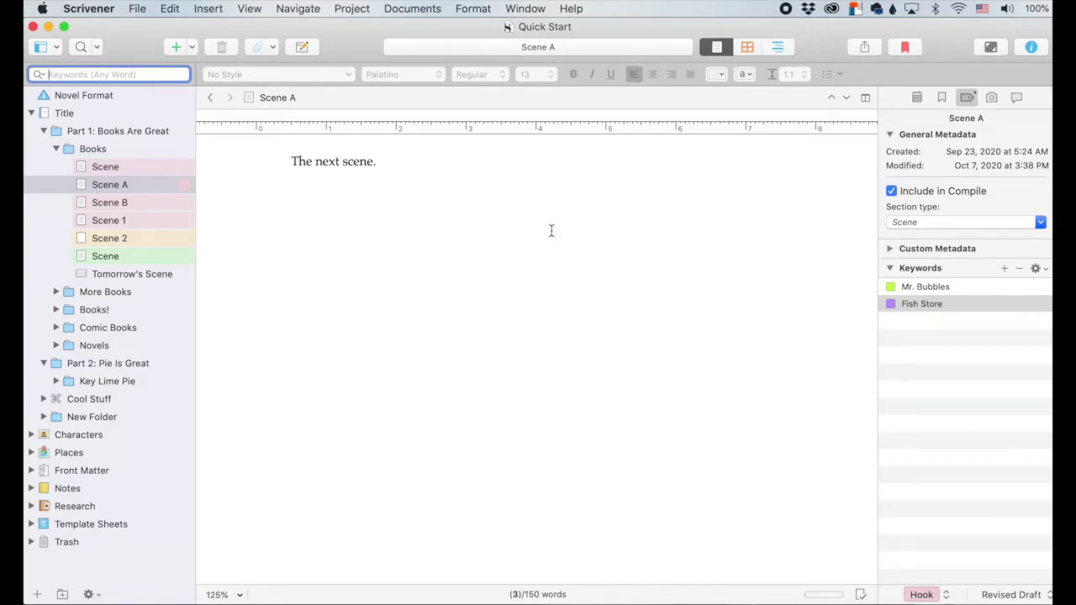
{"action": "left_click", "coordinate": [778, 47]}
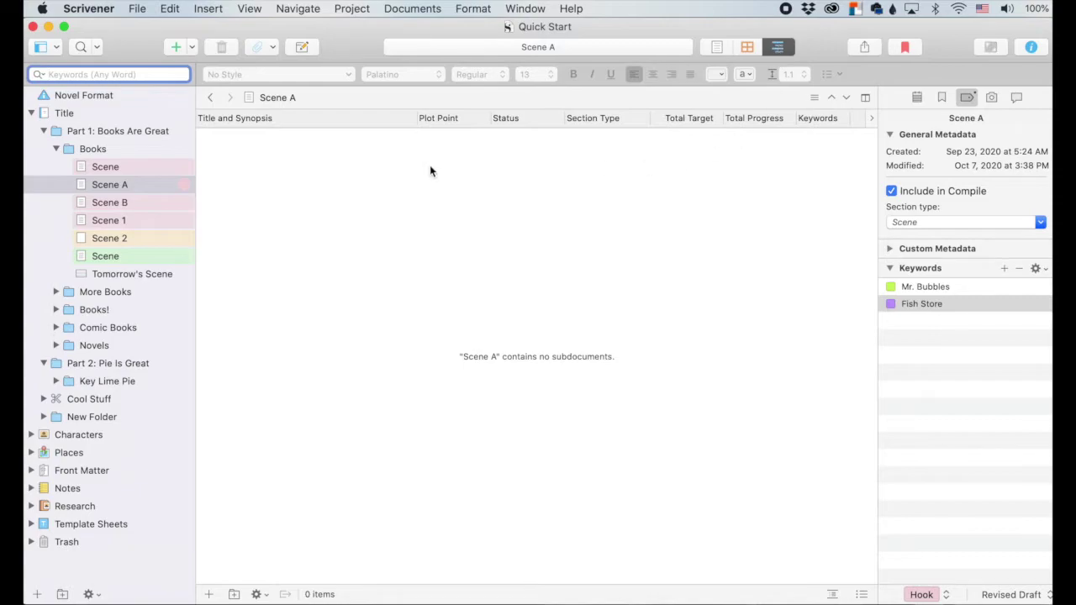
Open Project Settings on the Custom Metadata page and add a new untitled metadata field
{"action": "left_click", "coordinate": [116, 134]}
{"action": "left_click", "coordinate": [912, 249]}
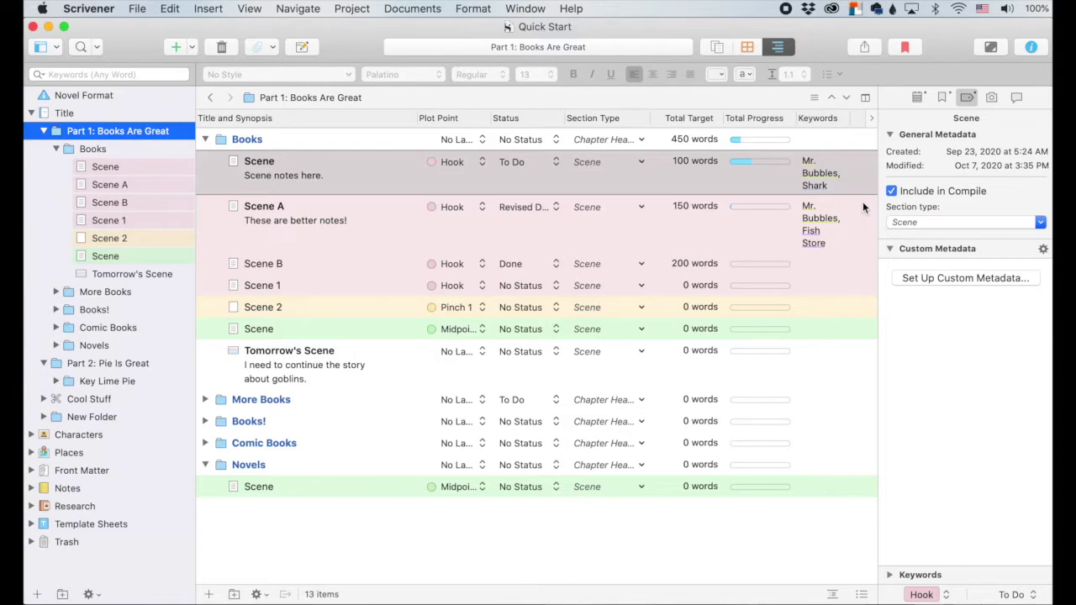
{"action": "left_click", "coordinate": [871, 119]}
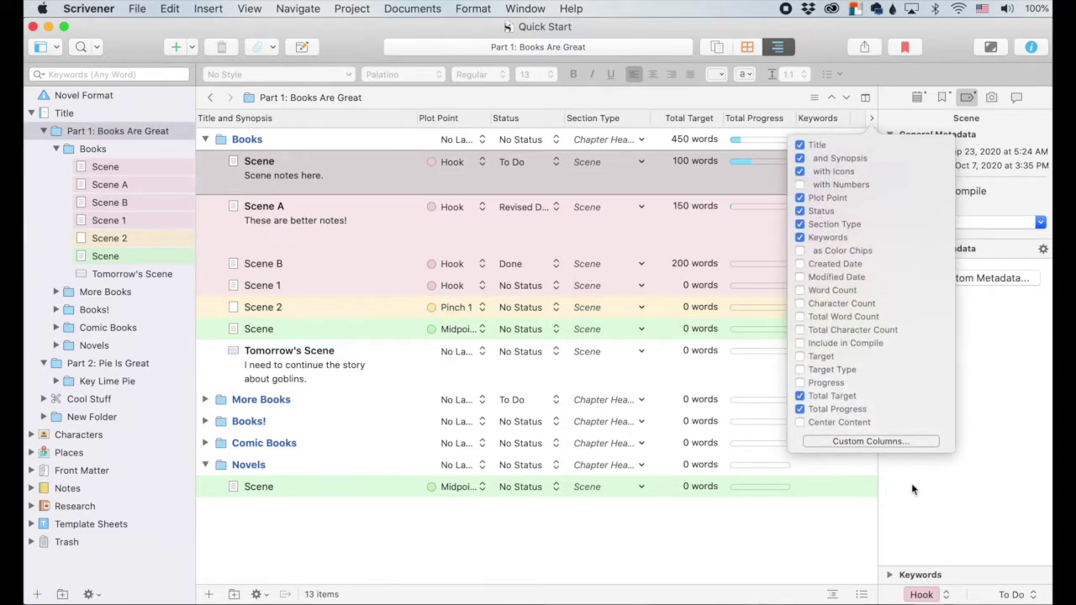
{"action": "left_click", "coordinate": [938, 503]}
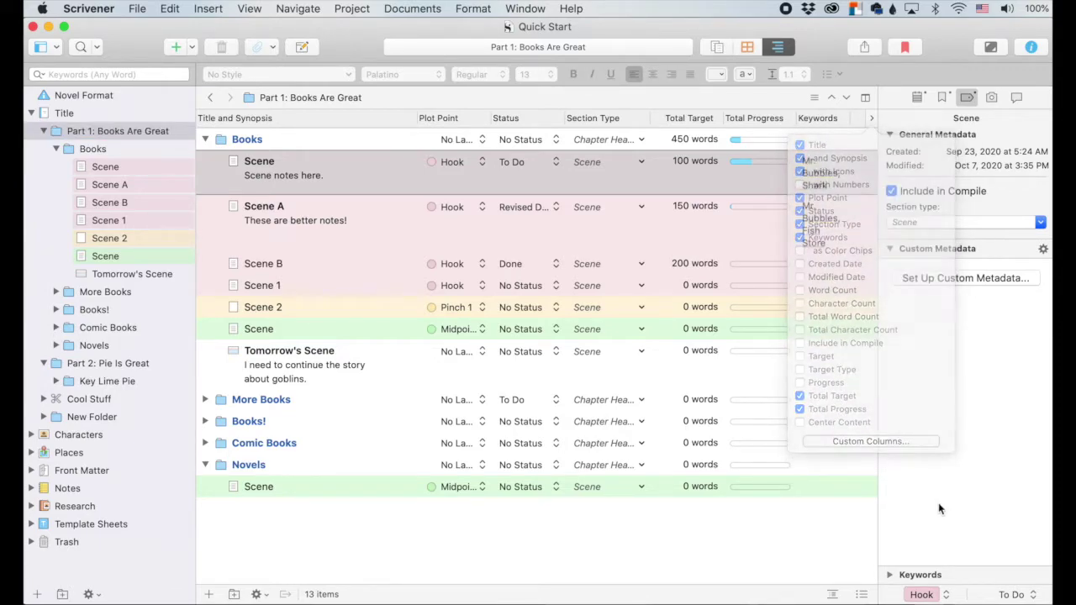
{"action": "left_click", "coordinate": [928, 278]}
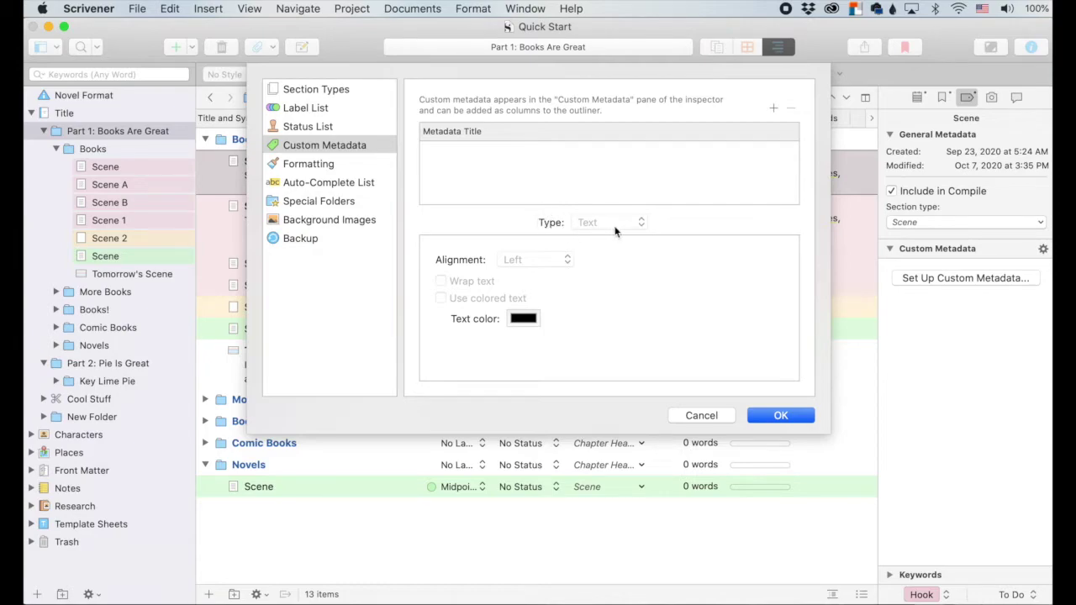
{"action": "left_click", "coordinate": [774, 110]}
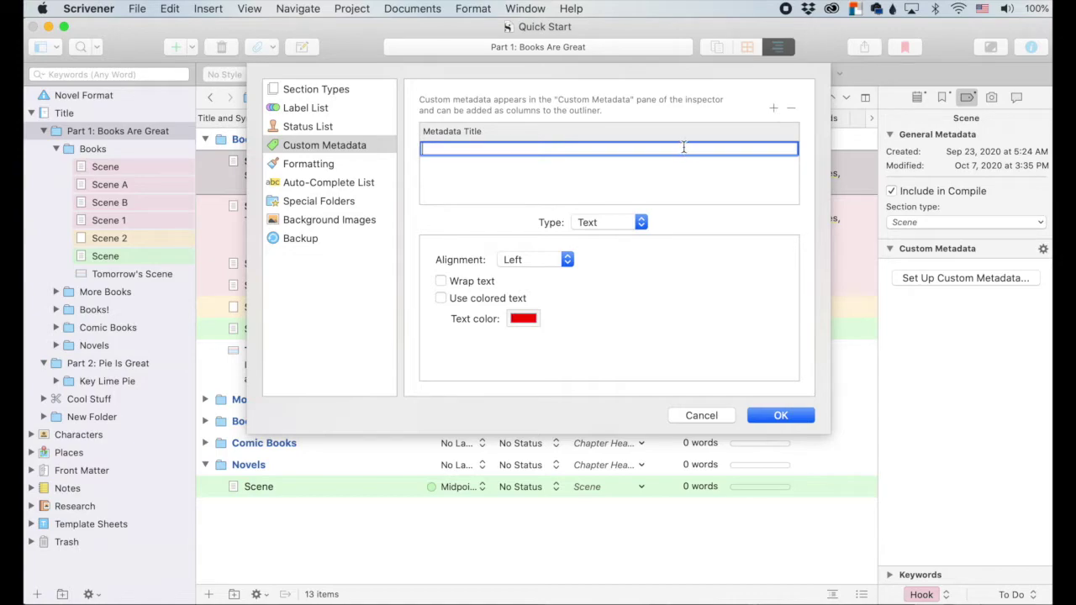
Name the field Deadline, make it a Date type with short 10/7/20 format, and save
{"action": "type", "text": "Deadline"}
{"action": "key", "text": "Return"}
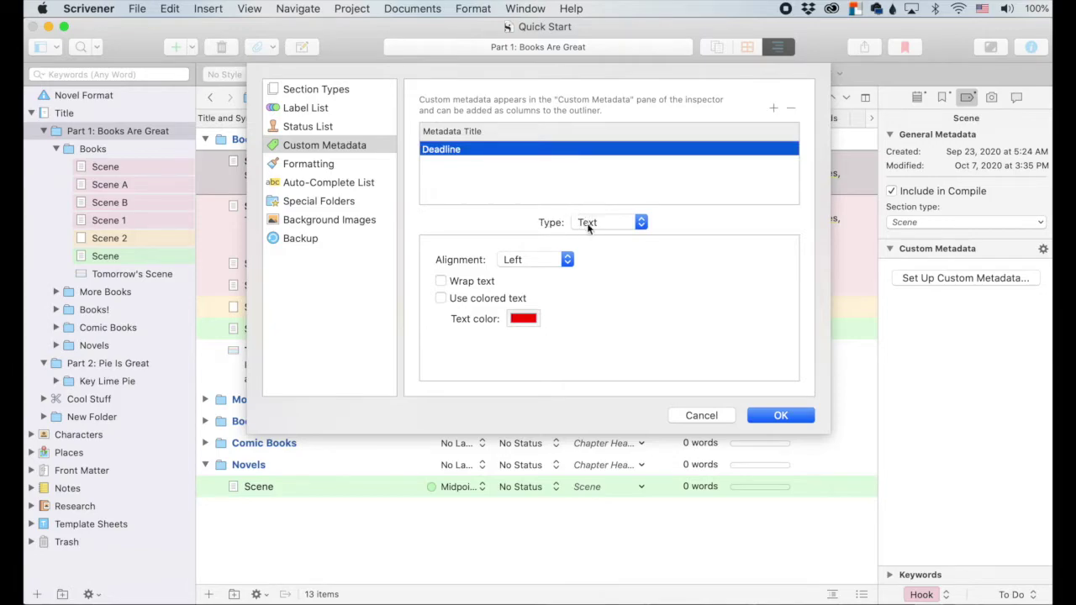
{"action": "left_click", "coordinate": [641, 224]}
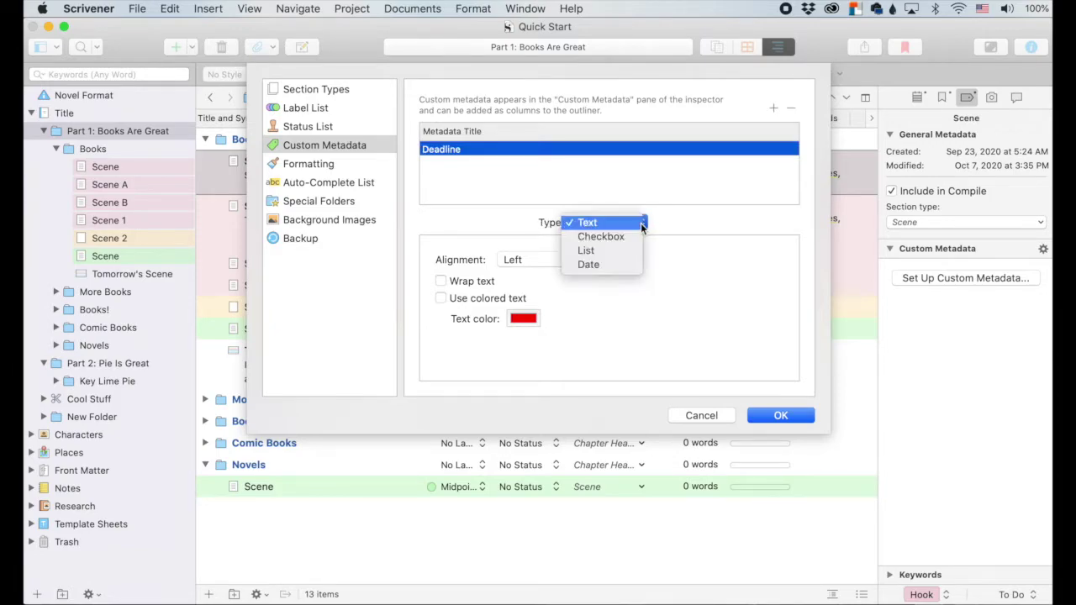
{"action": "left_click", "coordinate": [597, 267]}
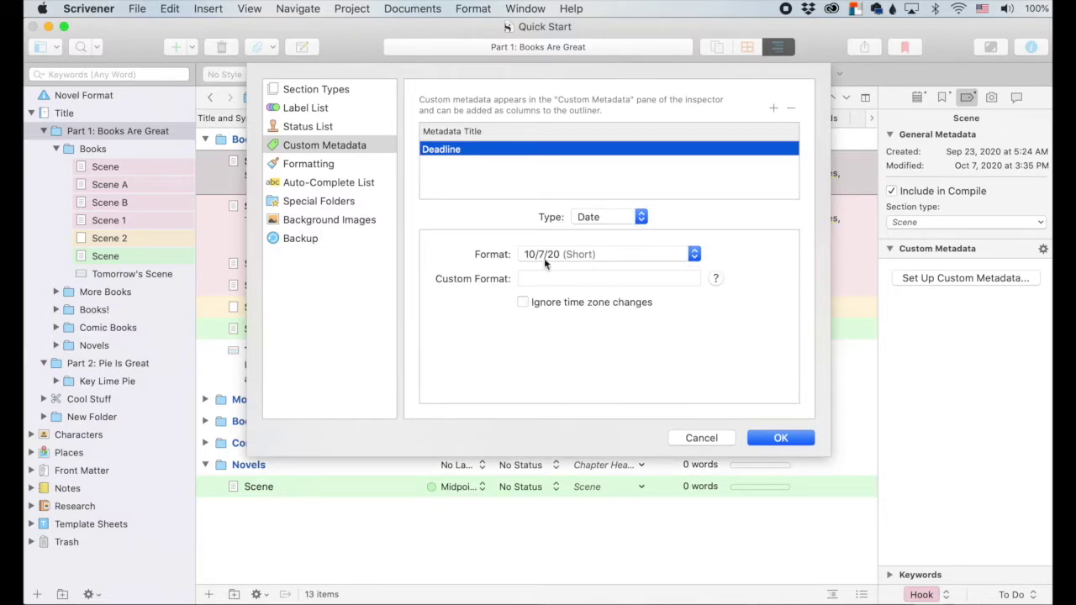
{"action": "left_click", "coordinate": [692, 254]}
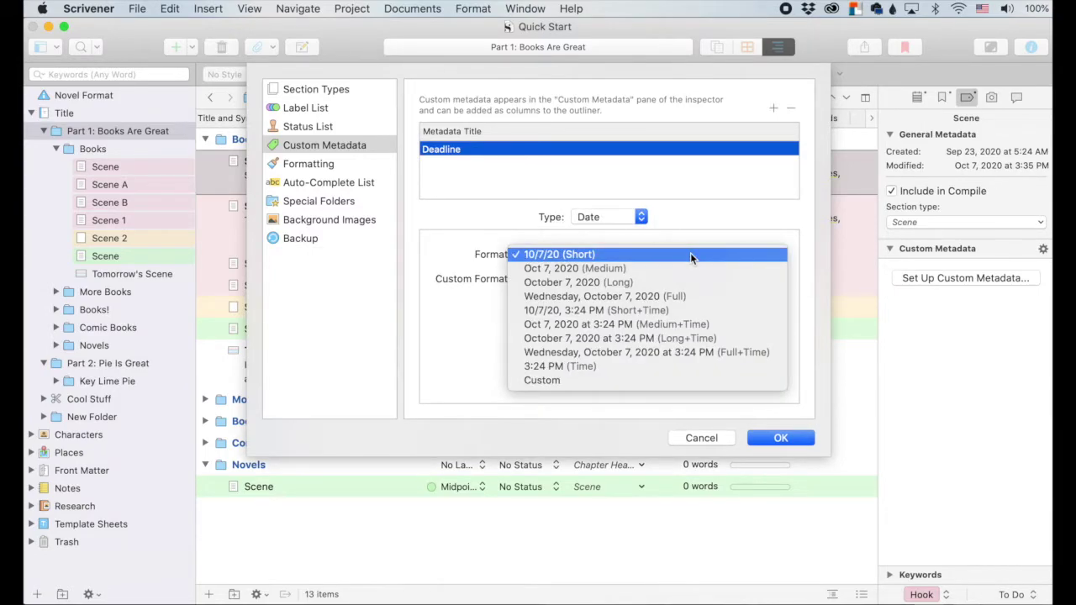
{"action": "left_click", "coordinate": [691, 255]}
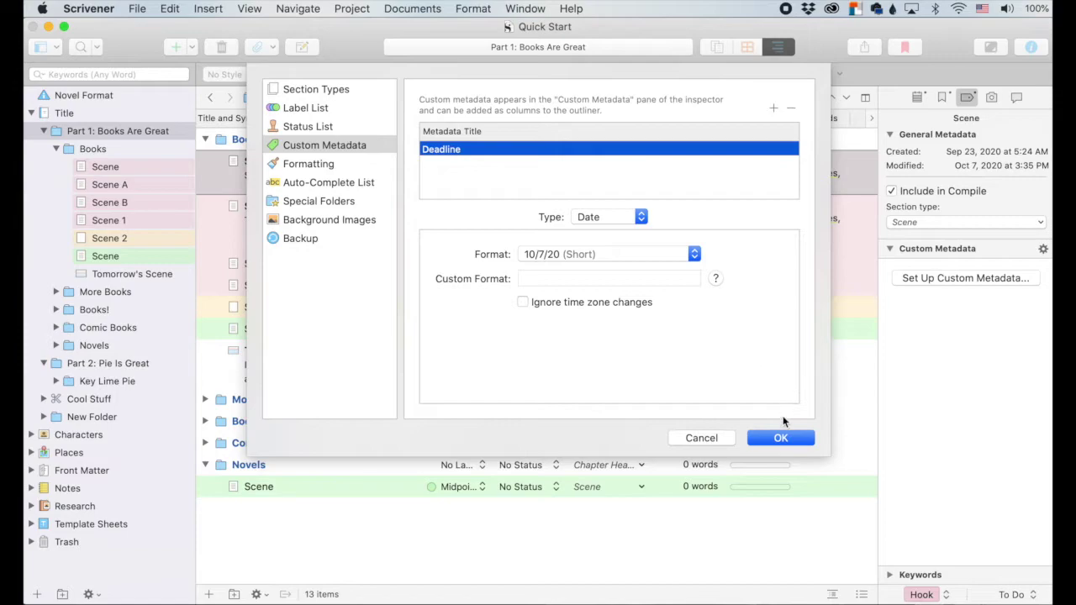
{"action": "left_click", "coordinate": [781, 438]}
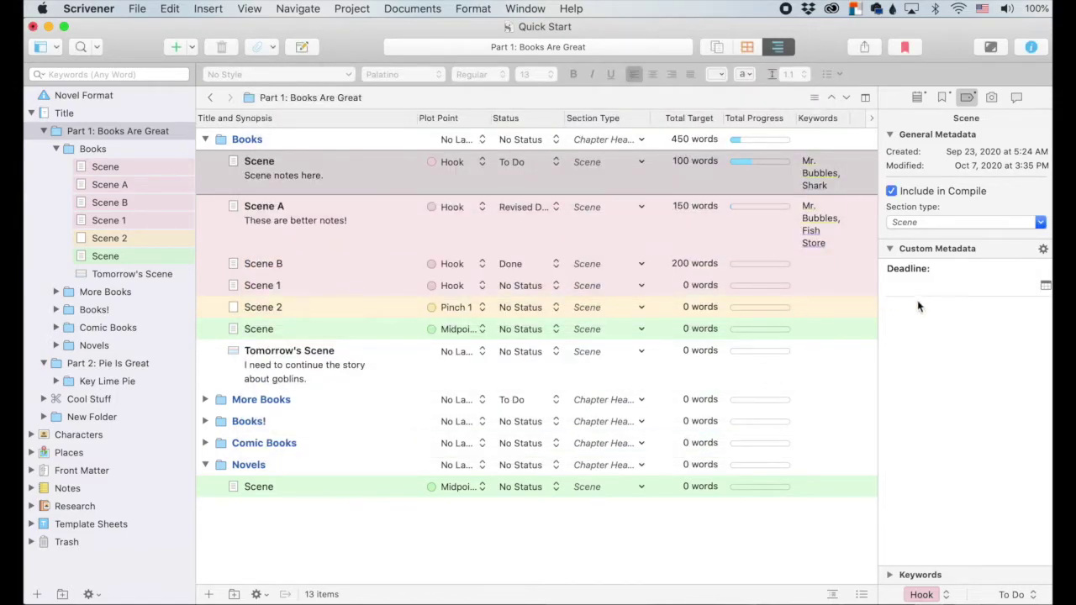
{"action": "left_click", "coordinate": [876, 287]}
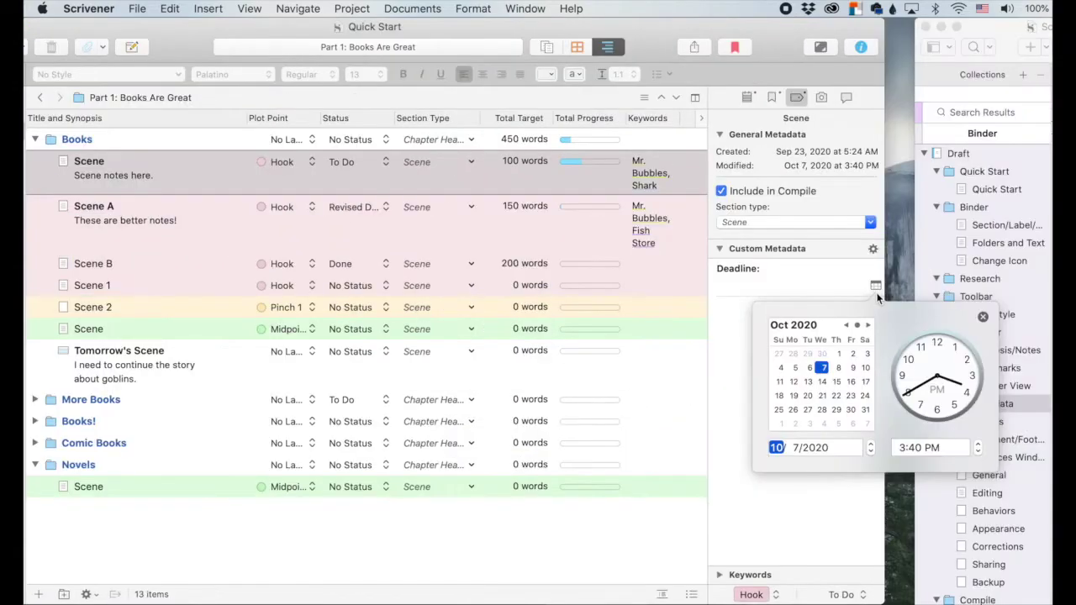
Pick October 8 so the first Scene's Deadline reads 10/8/20
{"action": "left_click", "coordinate": [838, 369]}
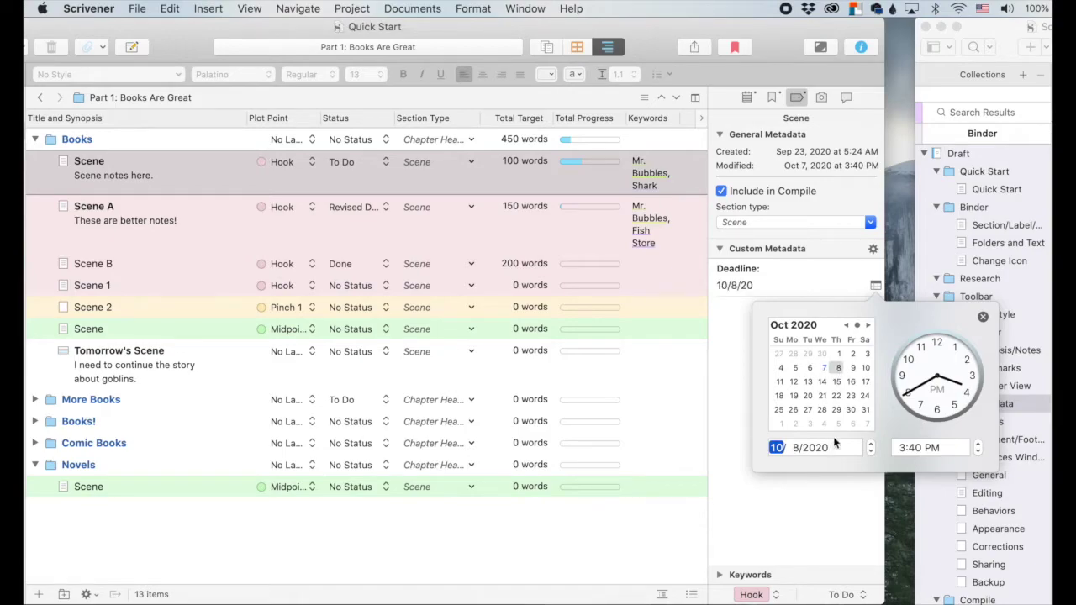
{"action": "left_click", "coordinate": [983, 317]}
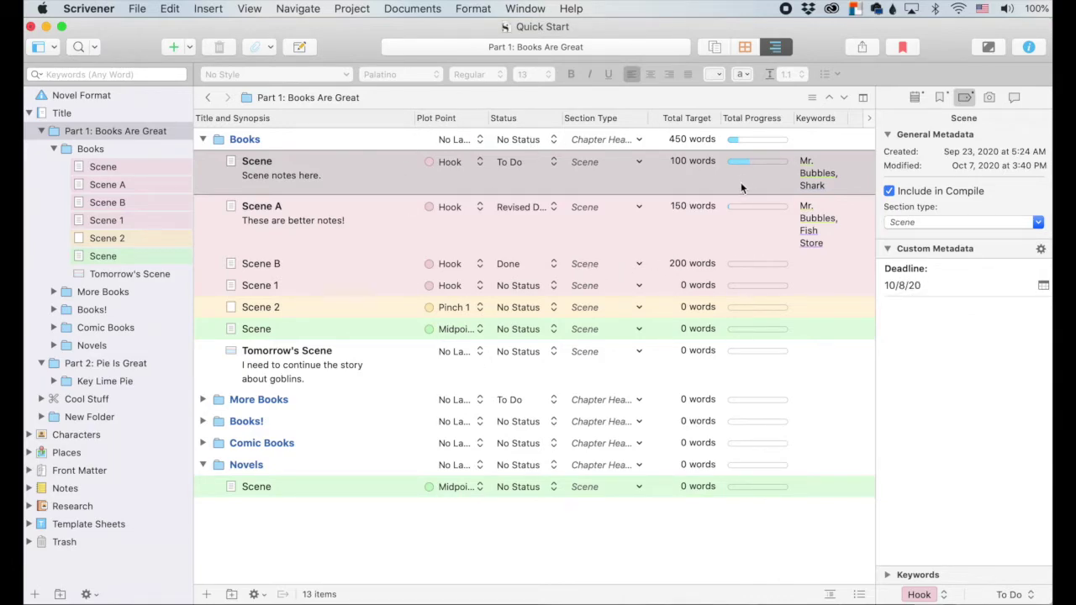
Add a Deadline column to the outliner, showing 10/8/20 for the first Scene
{"action": "left_click", "coordinate": [868, 120]}
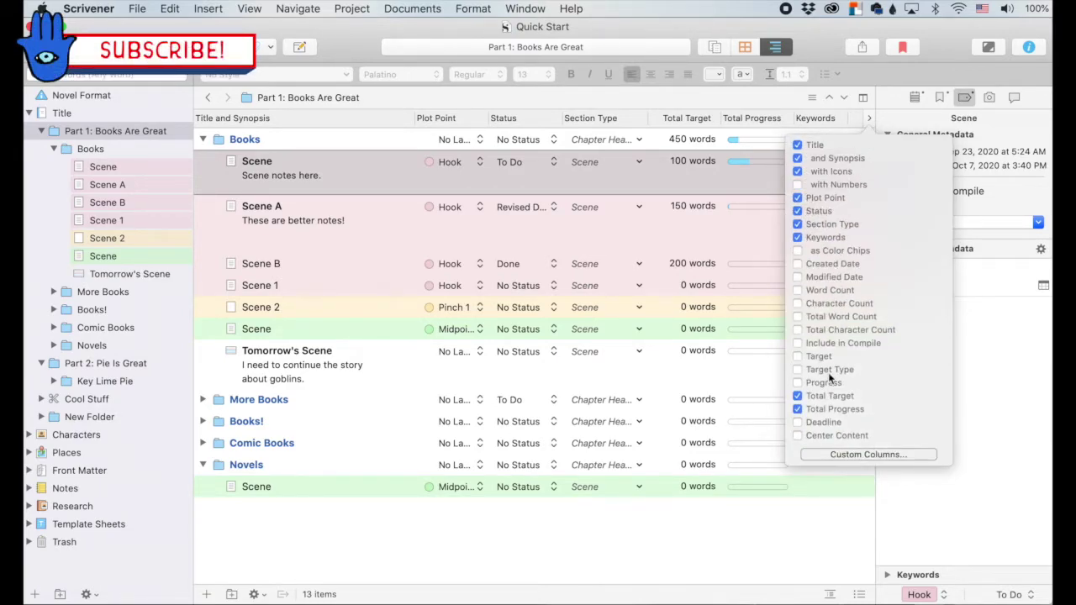
{"action": "left_click", "coordinate": [820, 423]}
{"action": "left_click", "coordinate": [810, 524]}
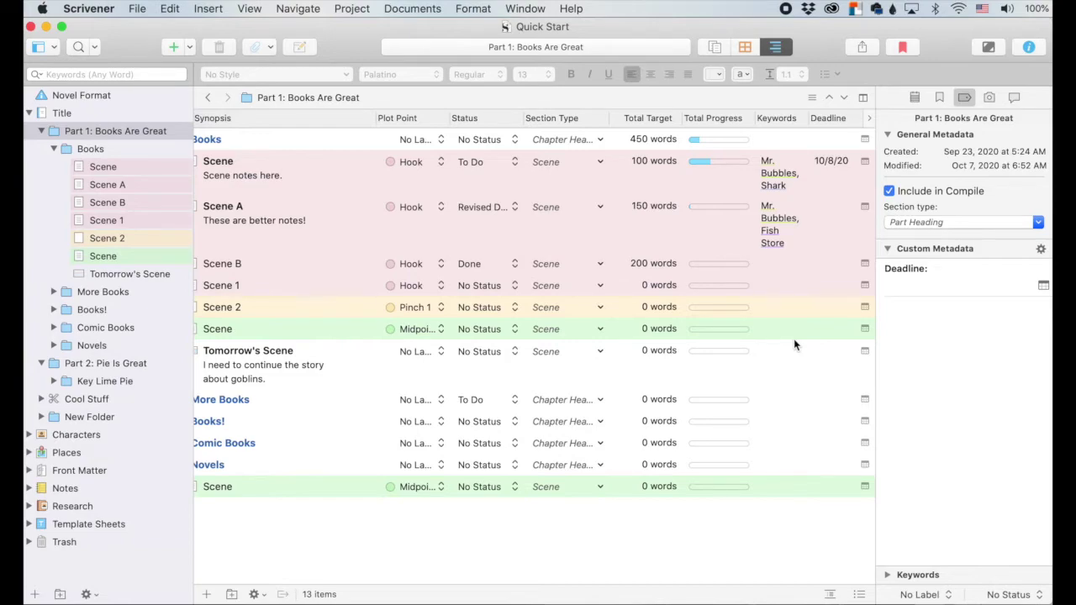
{"action": "left_click", "coordinate": [1041, 249]}
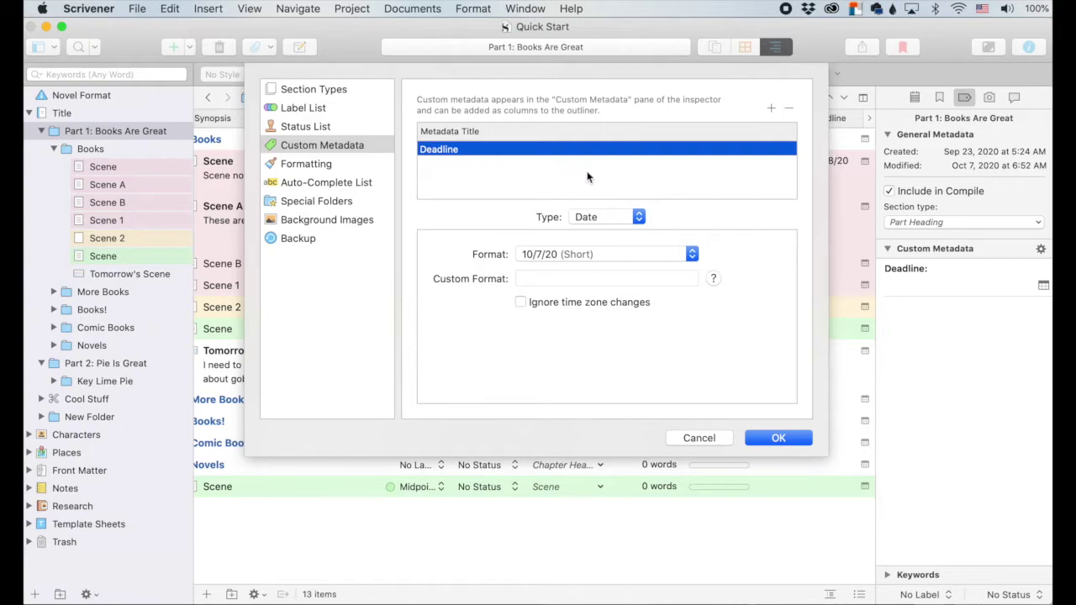
Keep Deadline as Date and add a Checkbox-type custom metadata field named CP Read
{"action": "left_click", "coordinate": [619, 219]}
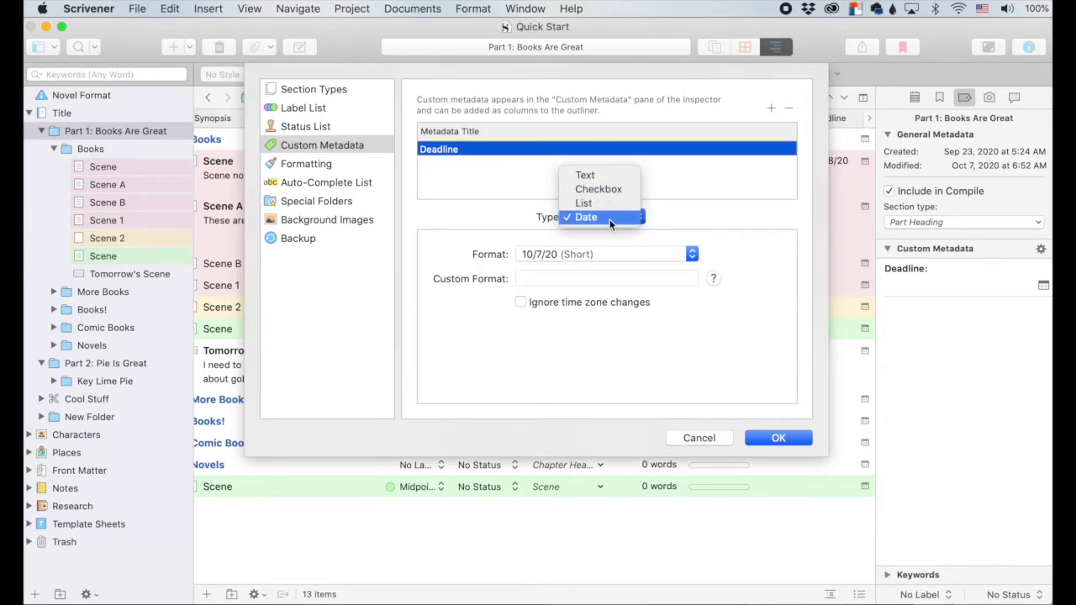
{"action": "left_click", "coordinate": [610, 218]}
{"action": "left_click", "coordinate": [772, 109]}
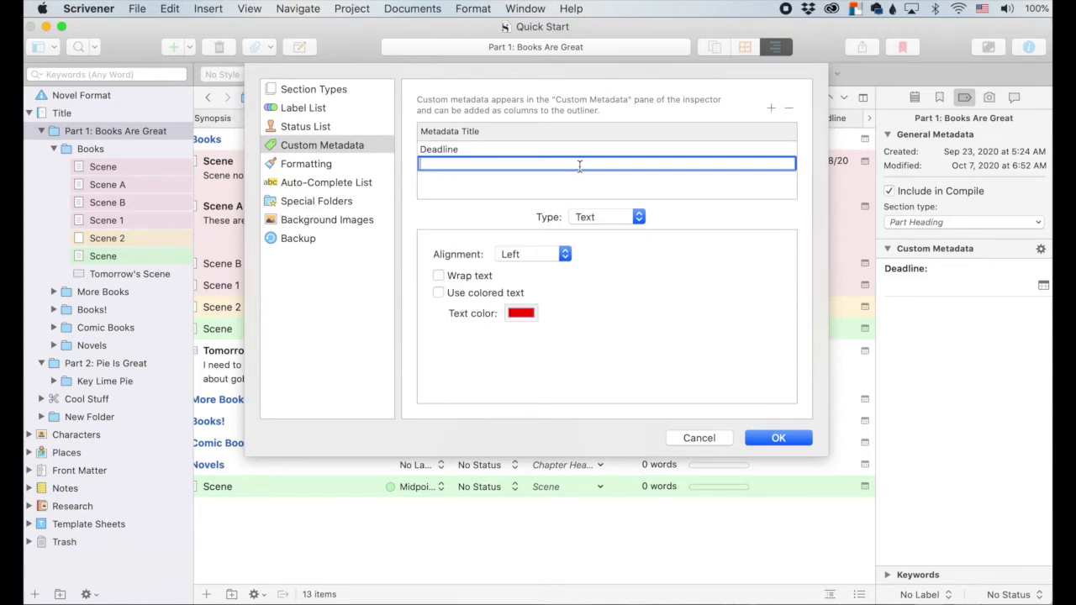
{"action": "type", "text": "CP Read"}
{"action": "key", "text": "Return"}
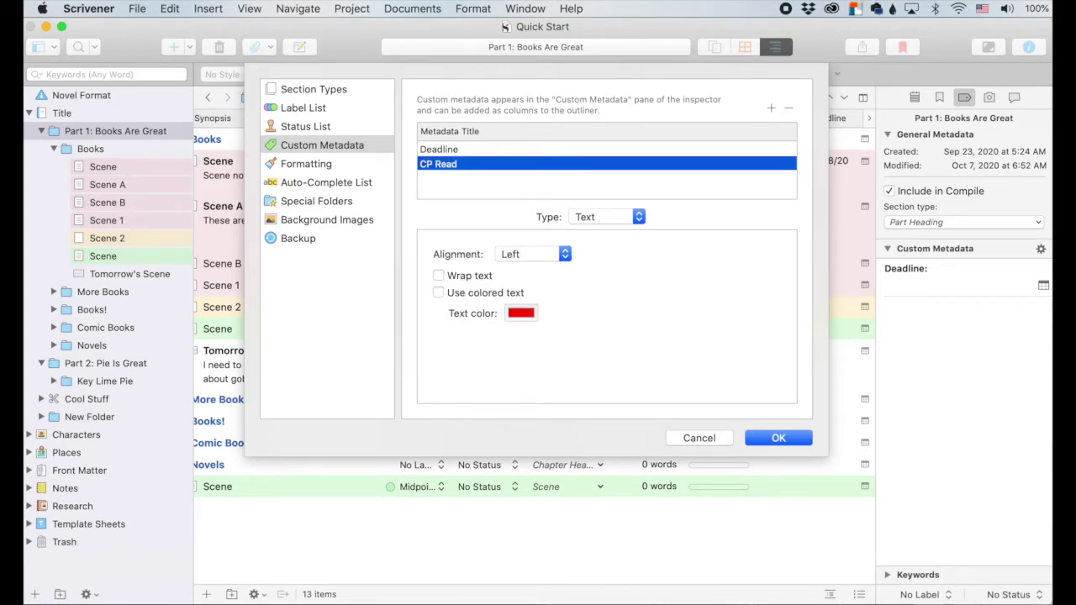
{"action": "left_click", "coordinate": [589, 218]}
{"action": "left_click", "coordinate": [611, 232]}
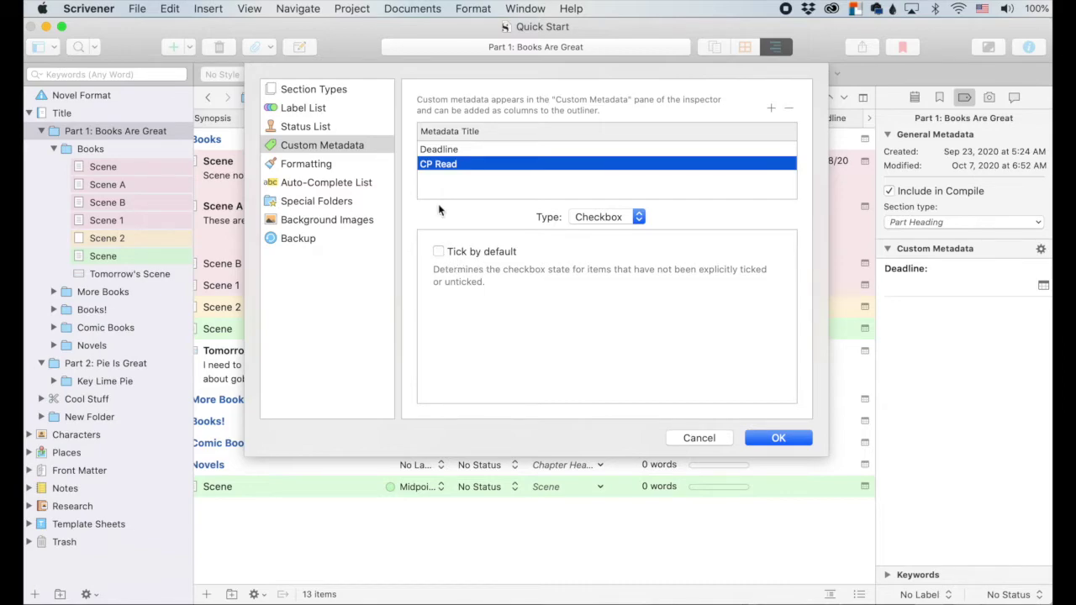
{"action": "left_click", "coordinate": [775, 437]}
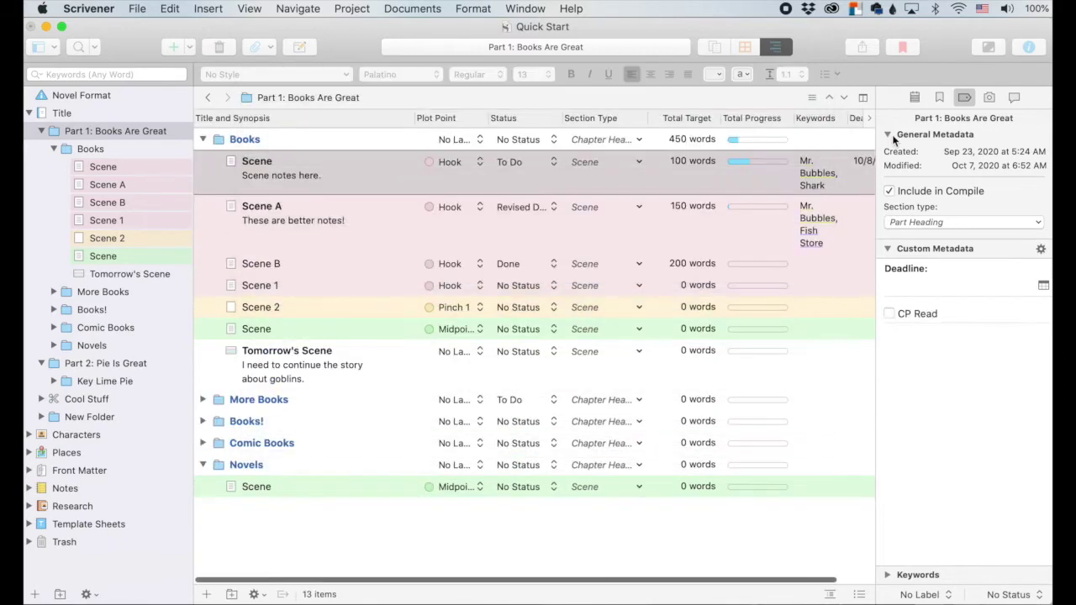
Add a CP Read checkbox column to the outliner beside Deadline
{"action": "scroll", "coordinate": [788, 216], "scroll_direction": "right", "scroll_amount": 3}
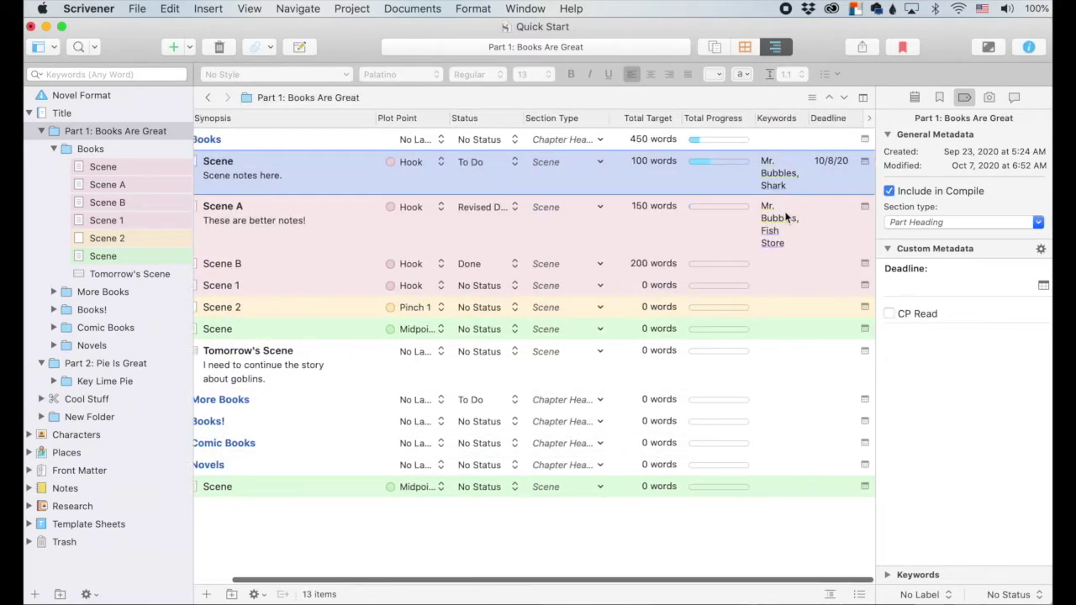
{"action": "left_click", "coordinate": [872, 117]}
{"action": "left_click", "coordinate": [822, 436]}
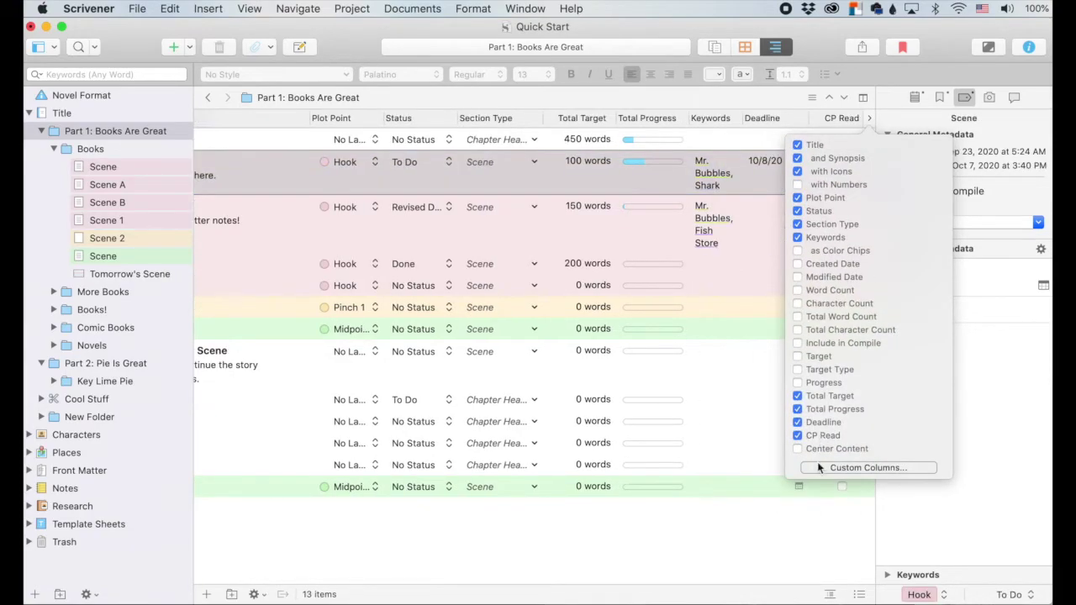
{"action": "left_click", "coordinate": [807, 545]}
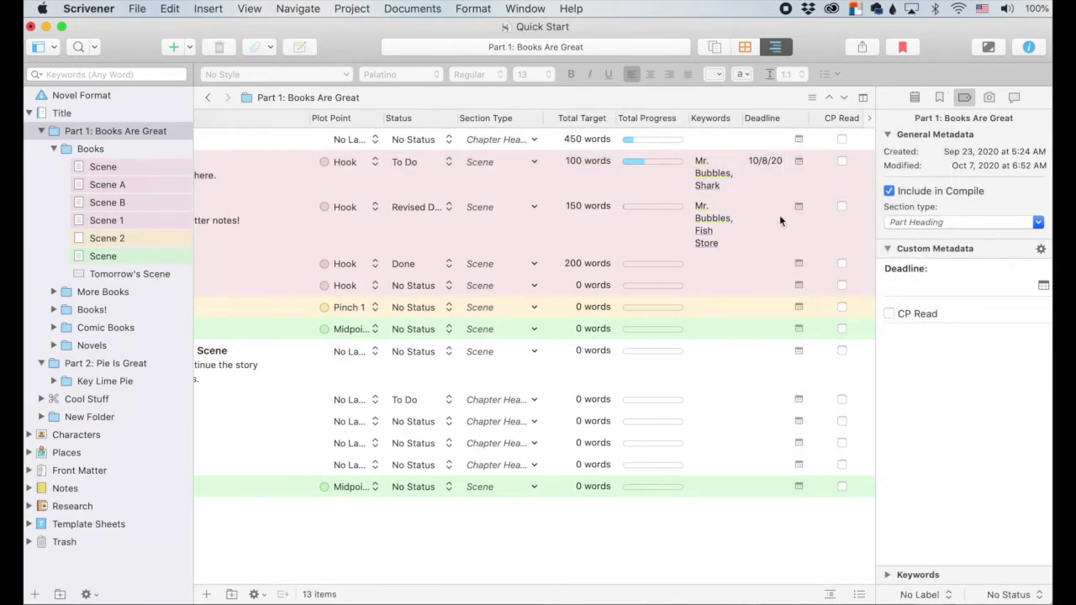
Tick CP Read for the first Scene, Scene A, Scene B and Scene 1, then untick all four
{"action": "scroll", "coordinate": [779, 216], "scroll_direction": "right", "scroll_amount": 1}
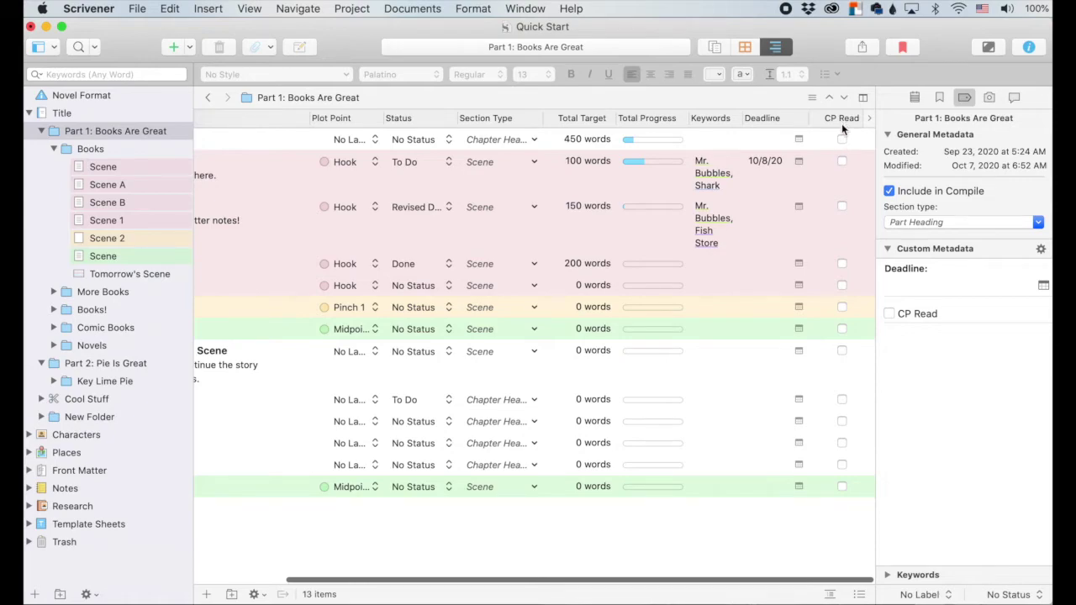
{"action": "left_click", "coordinate": [843, 161]}
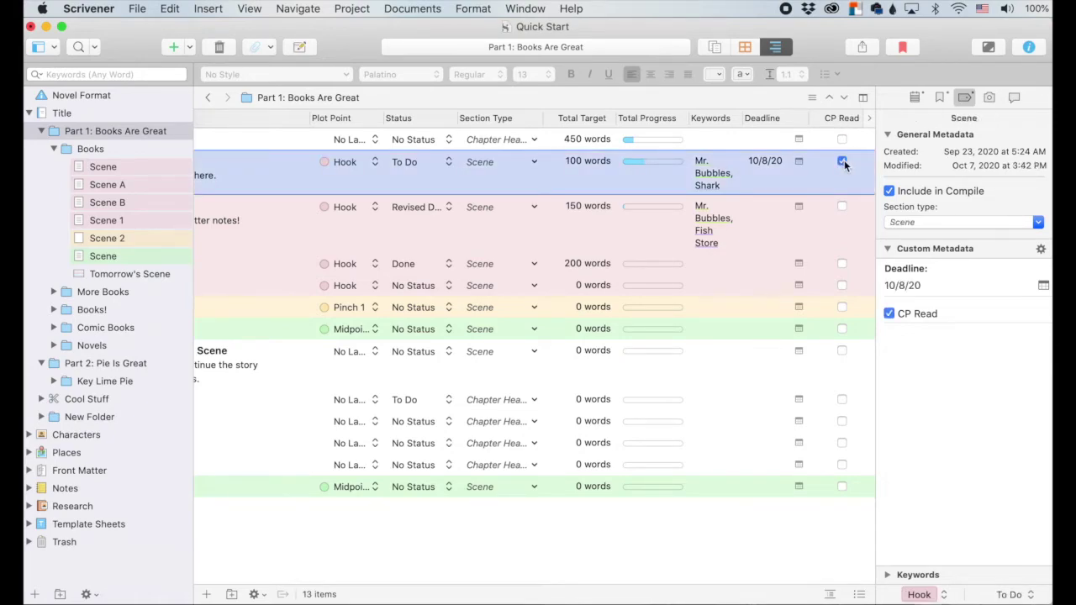
{"action": "left_click", "coordinate": [843, 206]}
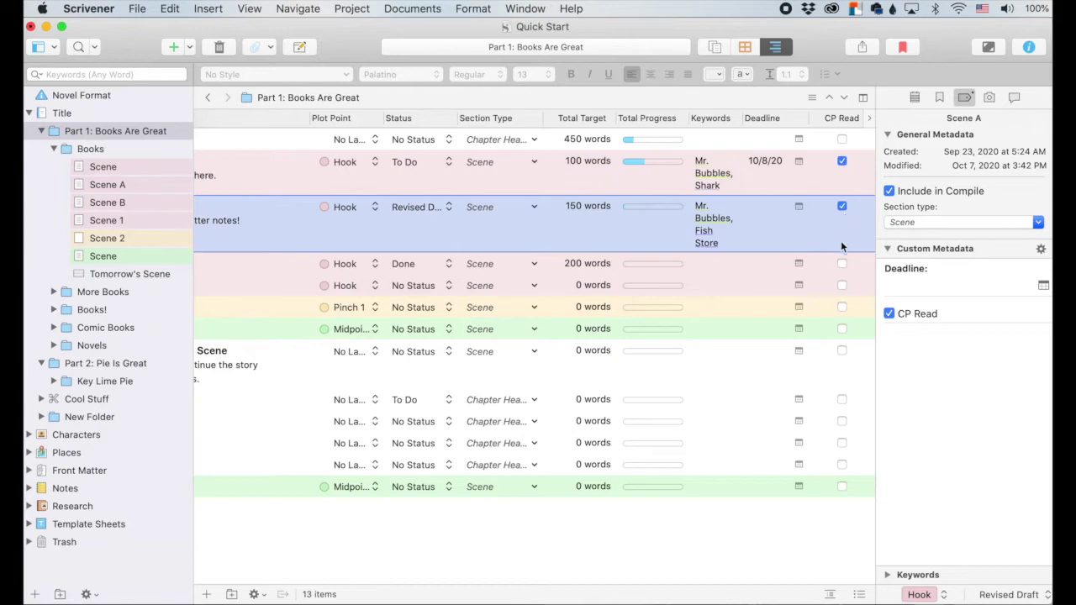
{"action": "left_click", "coordinate": [842, 265]}
{"action": "left_click", "coordinate": [841, 264]}
{"action": "left_click", "coordinate": [842, 286]}
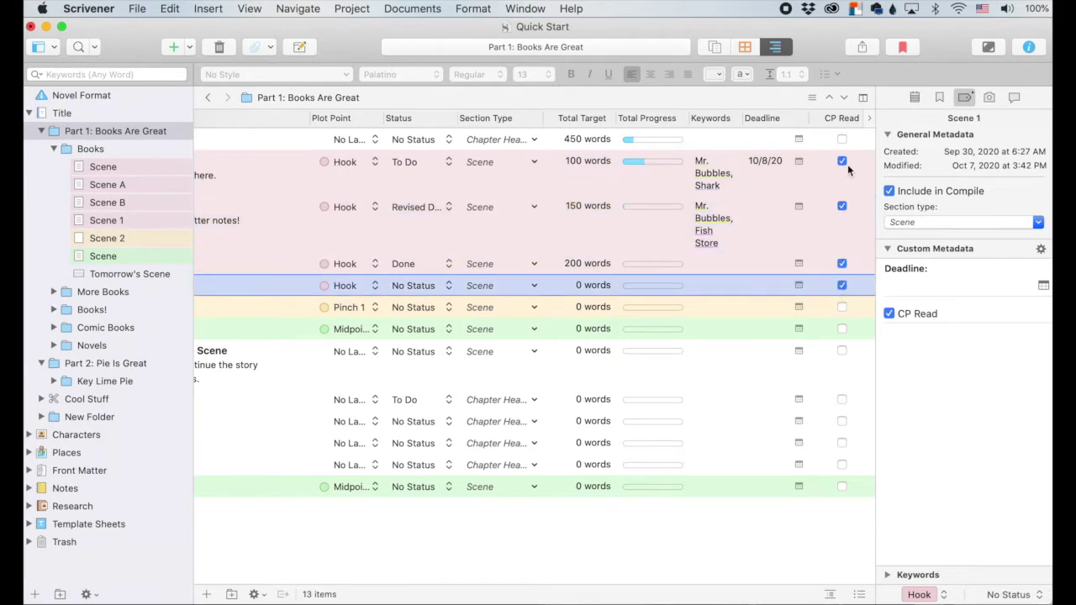
{"action": "left_click", "coordinate": [842, 161]}
{"action": "left_click", "coordinate": [842, 206]}
{"action": "left_click", "coordinate": [841, 264]}
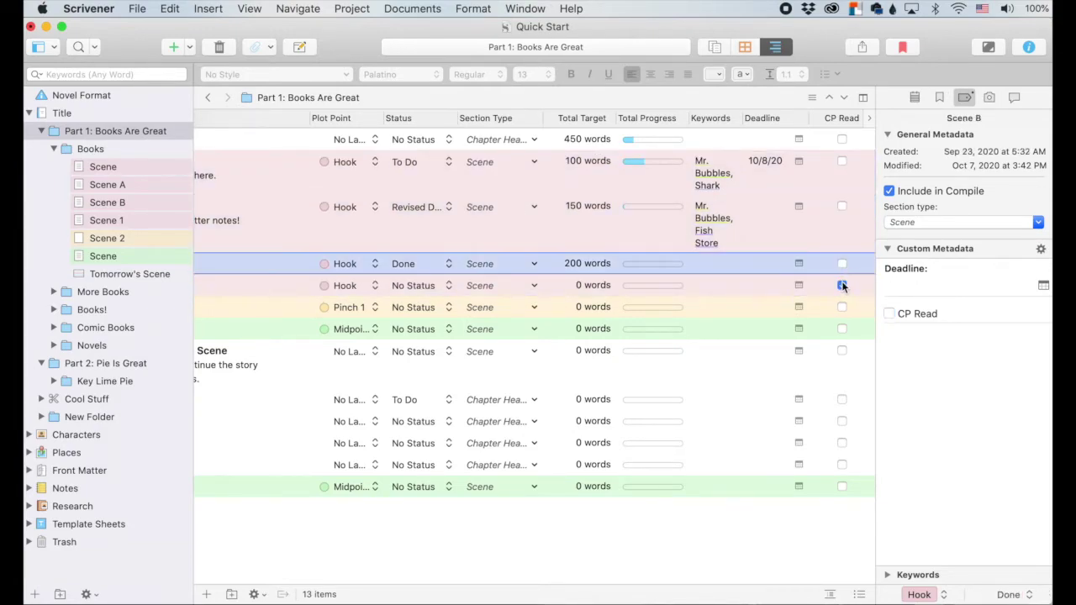
{"action": "left_click", "coordinate": [843, 286]}
{"action": "left_click", "coordinate": [842, 286]}
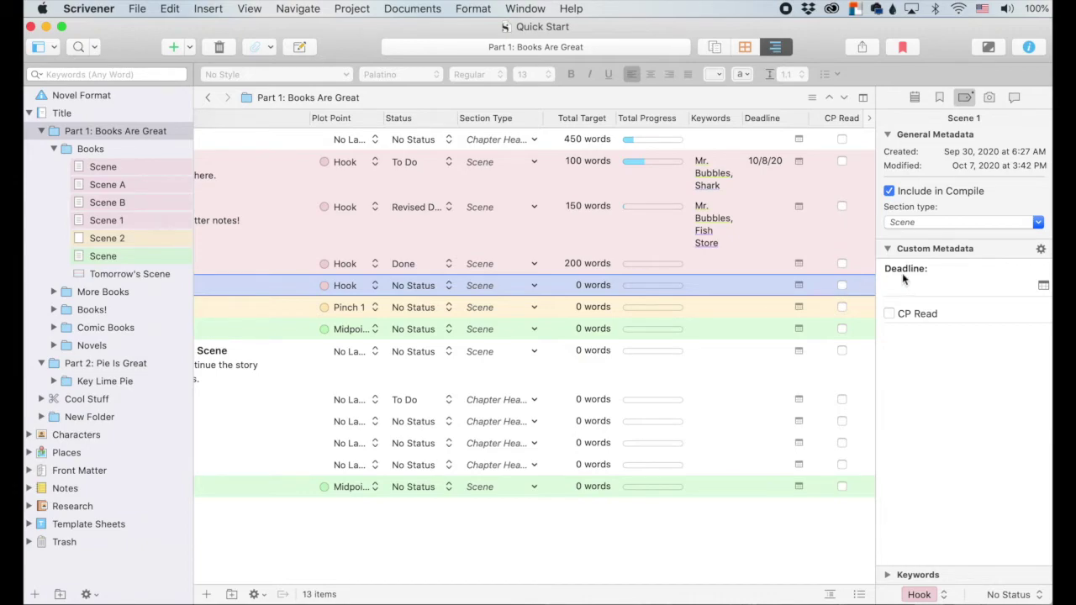
Open the Custom Metadata settings and keep Deadline as a Date field
{"action": "left_click", "coordinate": [1041, 251]}
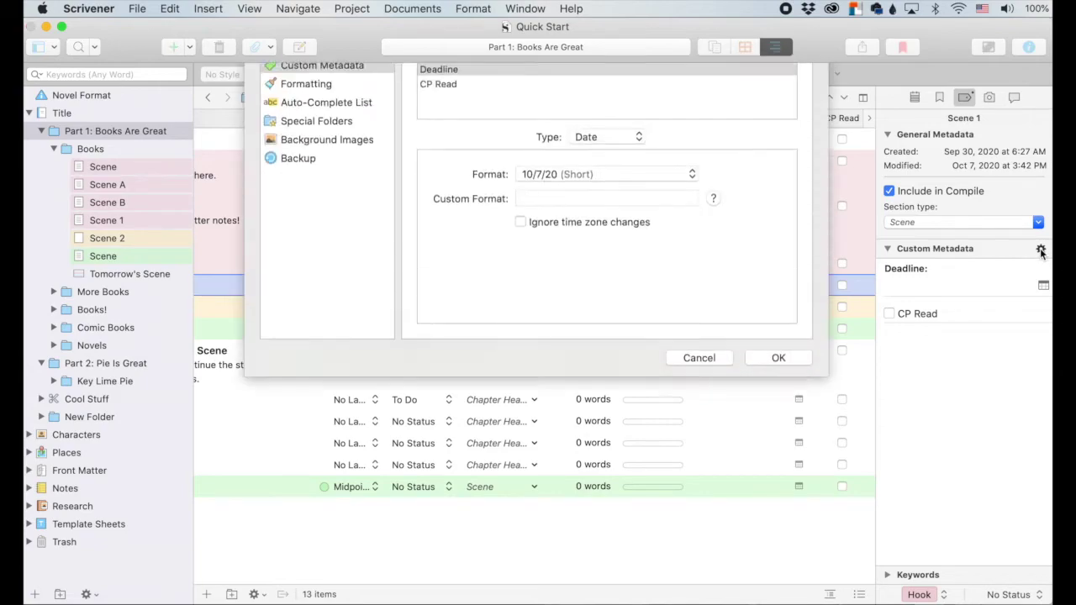
{"action": "left_click", "coordinate": [639, 218]}
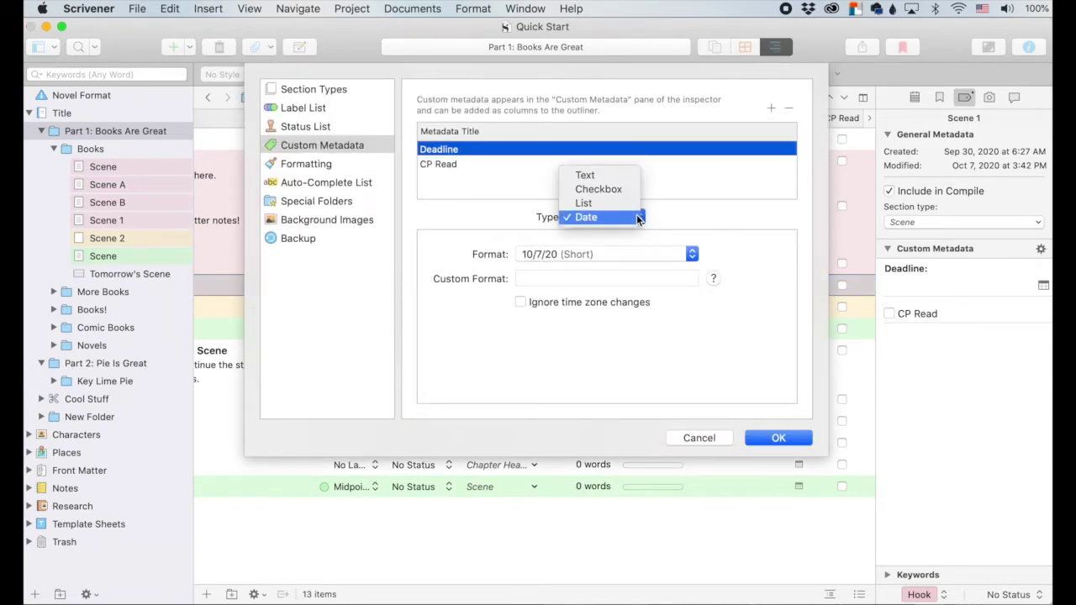
{"action": "left_click", "coordinate": [637, 218]}
Add a List-type POV field whose empty option is titled Characters
{"action": "left_click", "coordinate": [770, 109]}
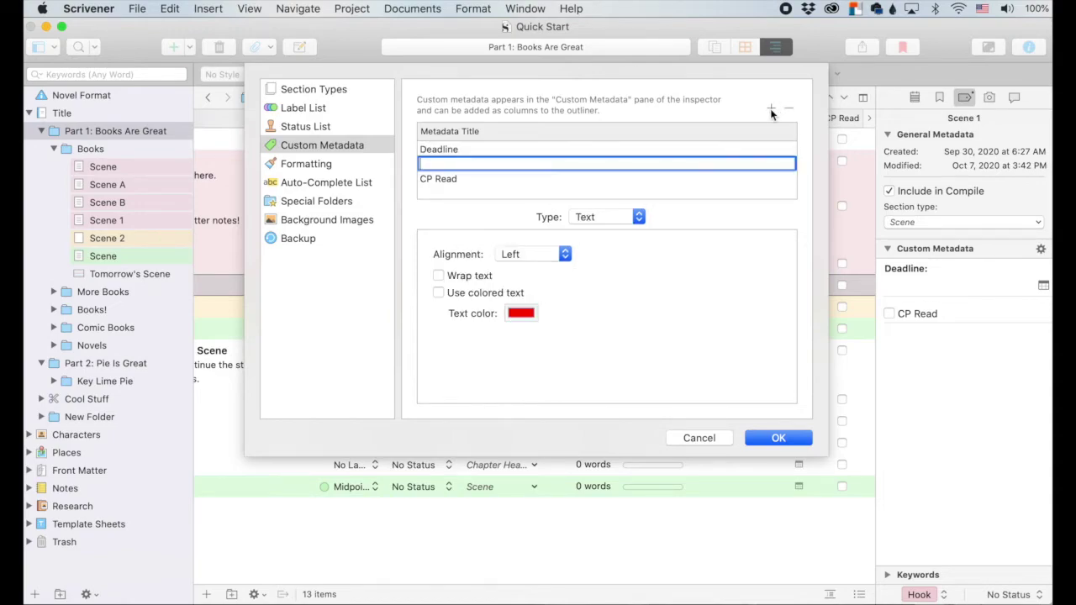
{"action": "type", "text": "POV"}
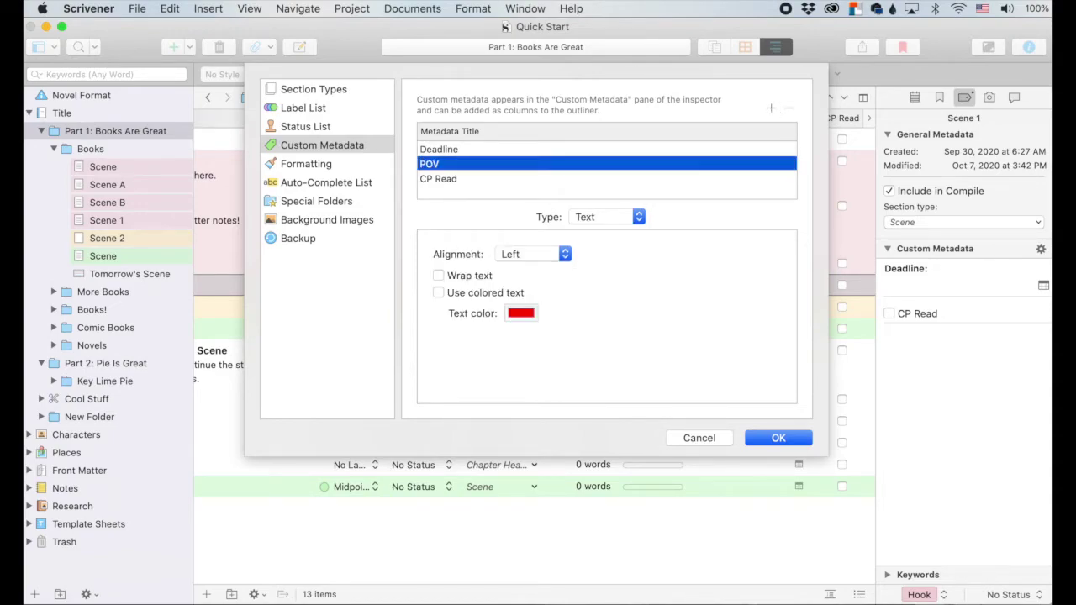
{"action": "left_click", "coordinate": [624, 218]}
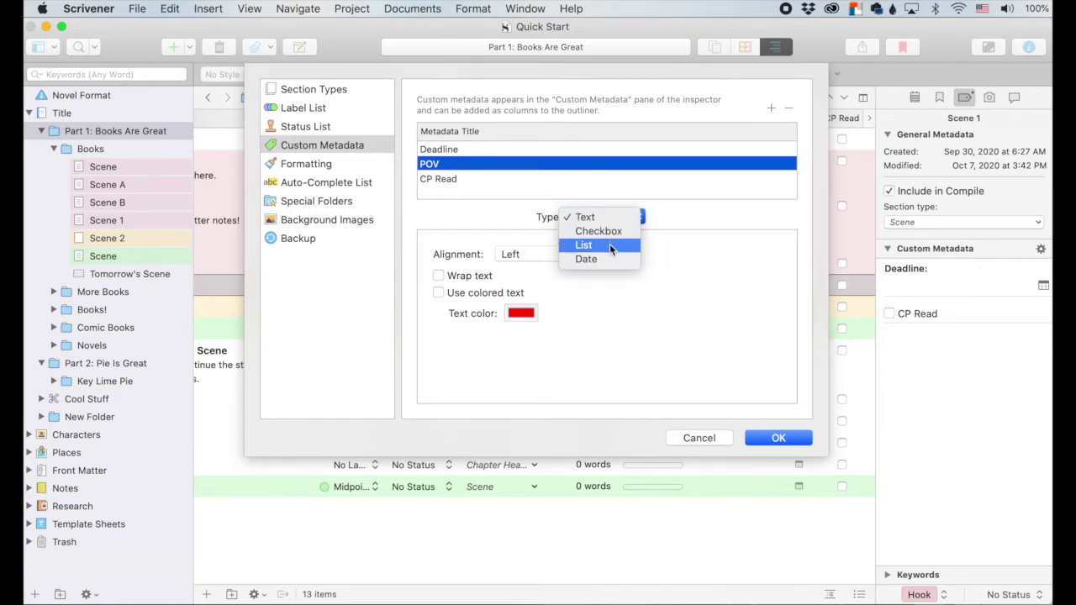
{"action": "left_click", "coordinate": [612, 245]}
{"action": "left_click", "coordinate": [536, 255]}
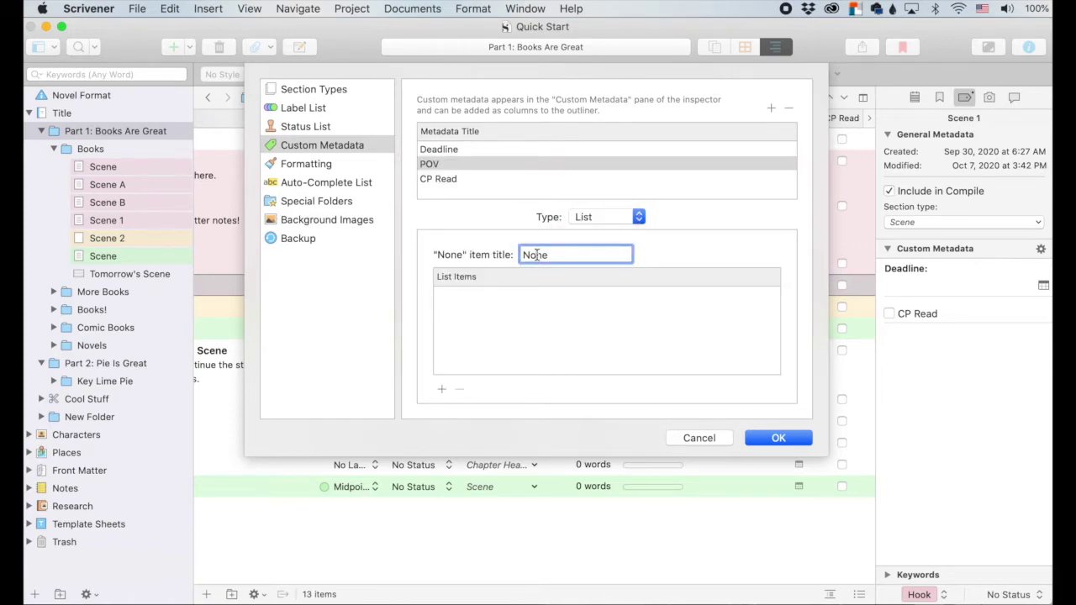
{"action": "double_click", "coordinate": [536, 255]}
{"action": "type", "text": "Characters"}
{"action": "key", "text": "Return"}
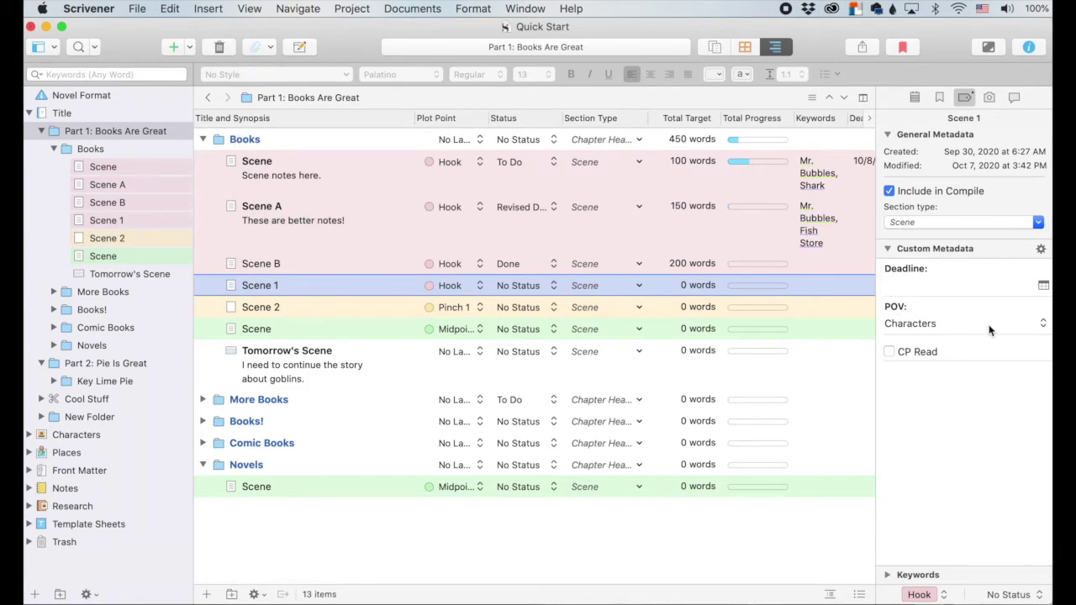
Give the POV field the list items Mr. Bubbles and Lil Sharky and confirm with OK
{"action": "left_click", "coordinate": [1040, 251]}
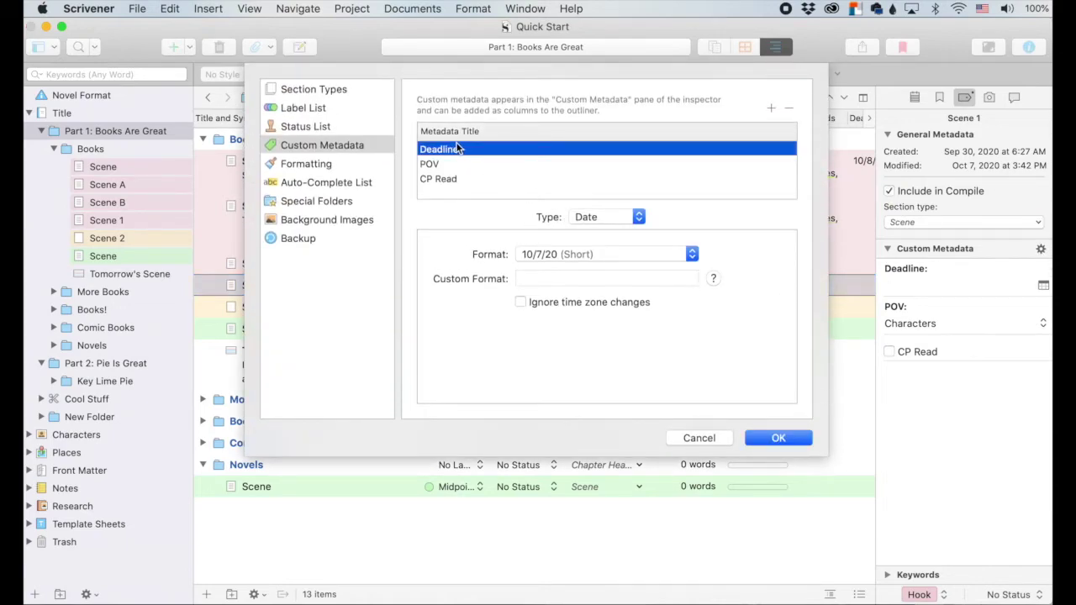
{"action": "left_click", "coordinate": [431, 164]}
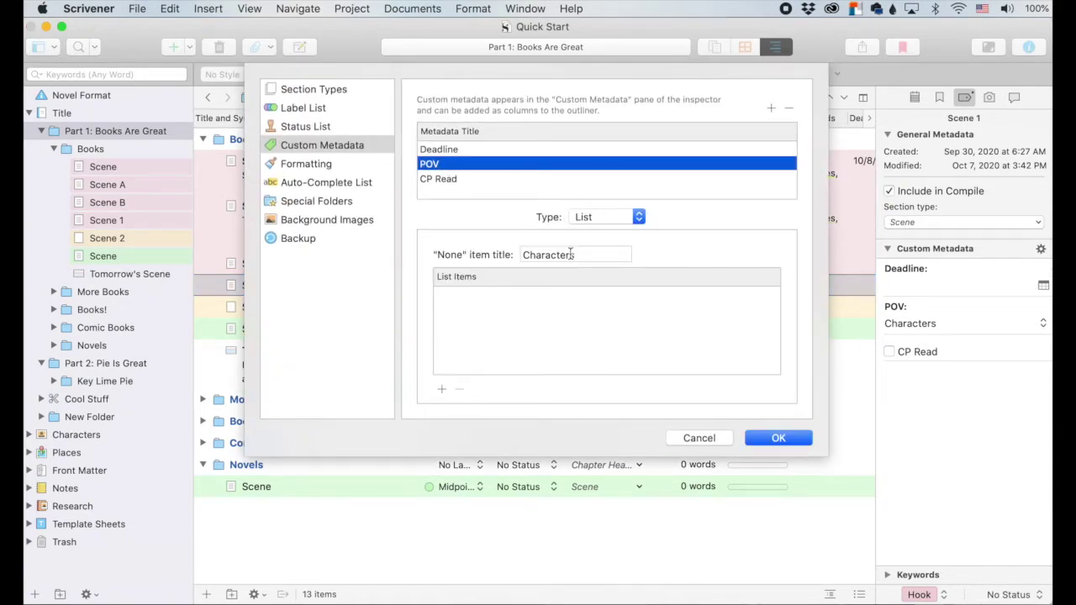
{"action": "left_click", "coordinate": [442, 390]}
{"action": "type", "text": "Mr."}
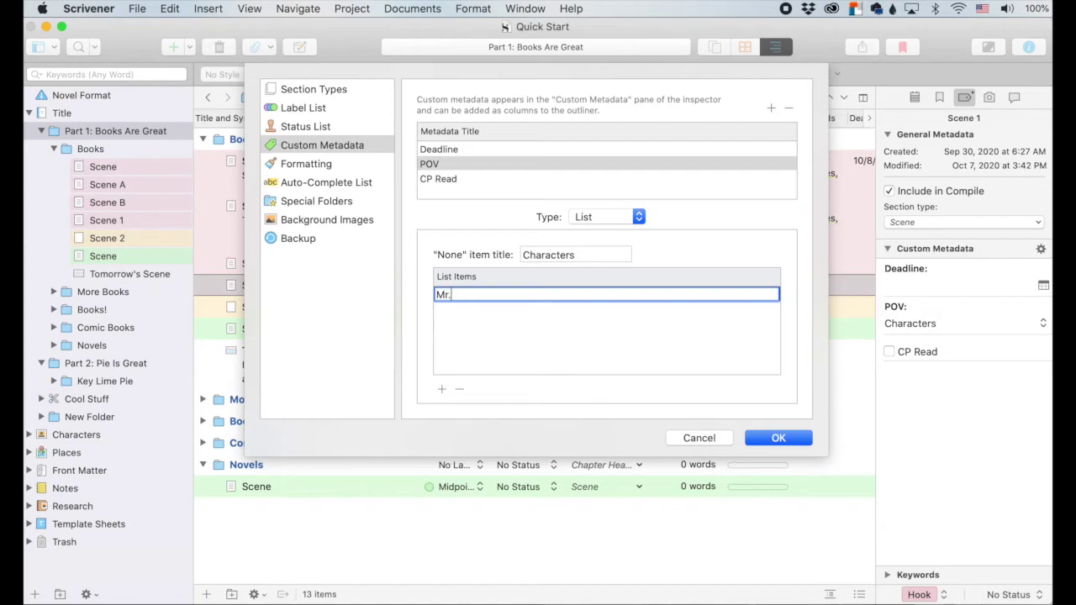
{"action": "type", "text": " Bubbles"}
{"action": "key", "text": "Return"}
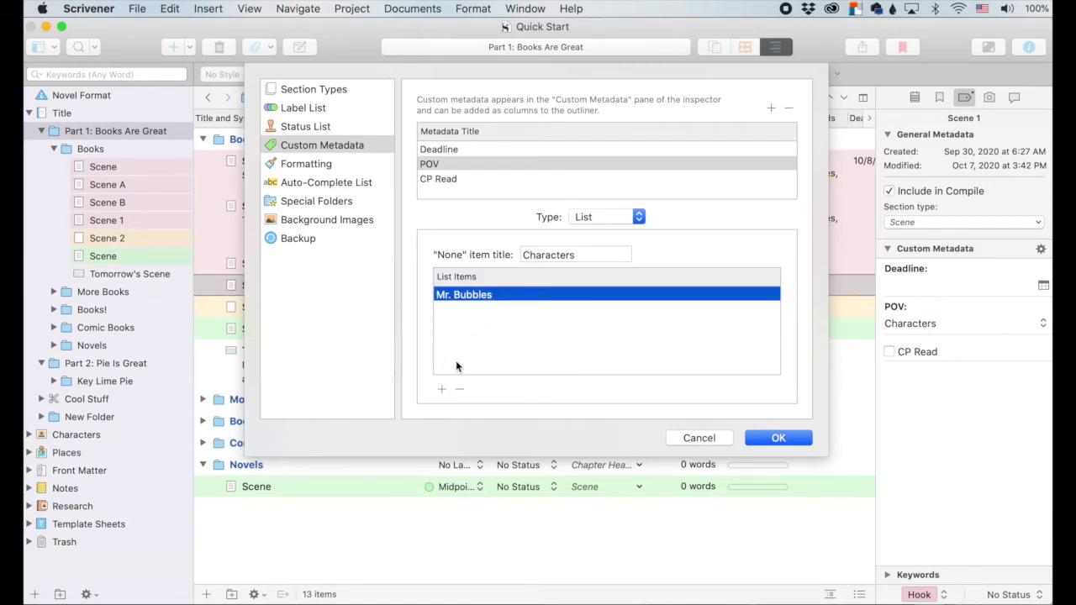
{"action": "left_click", "coordinate": [443, 391]}
{"action": "type", "text": "Lil S"}
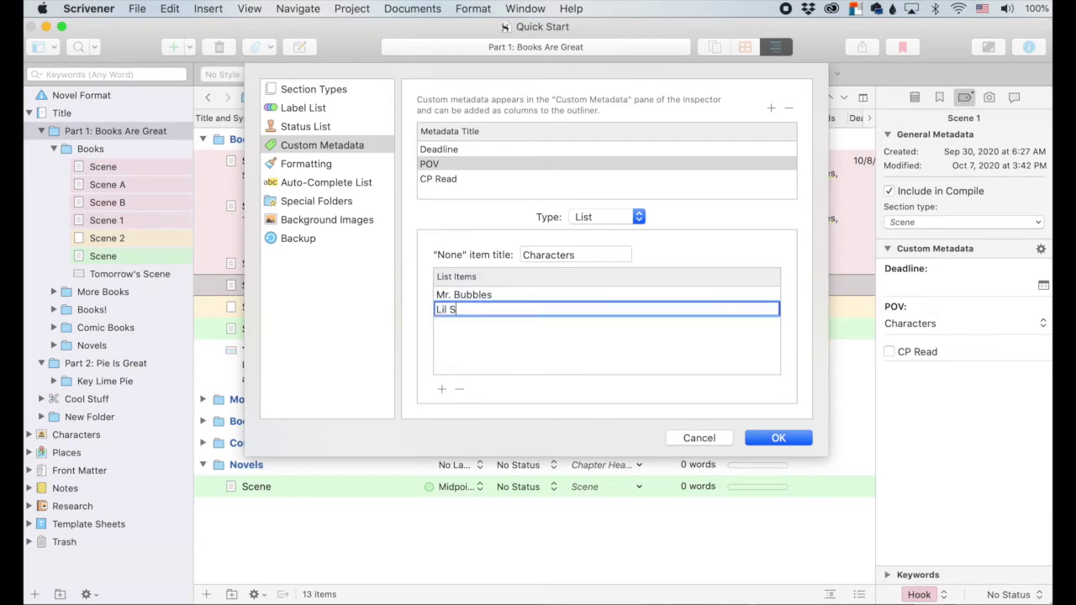
{"action": "type", "text": "harky"}
{"action": "key", "text": "Return"}
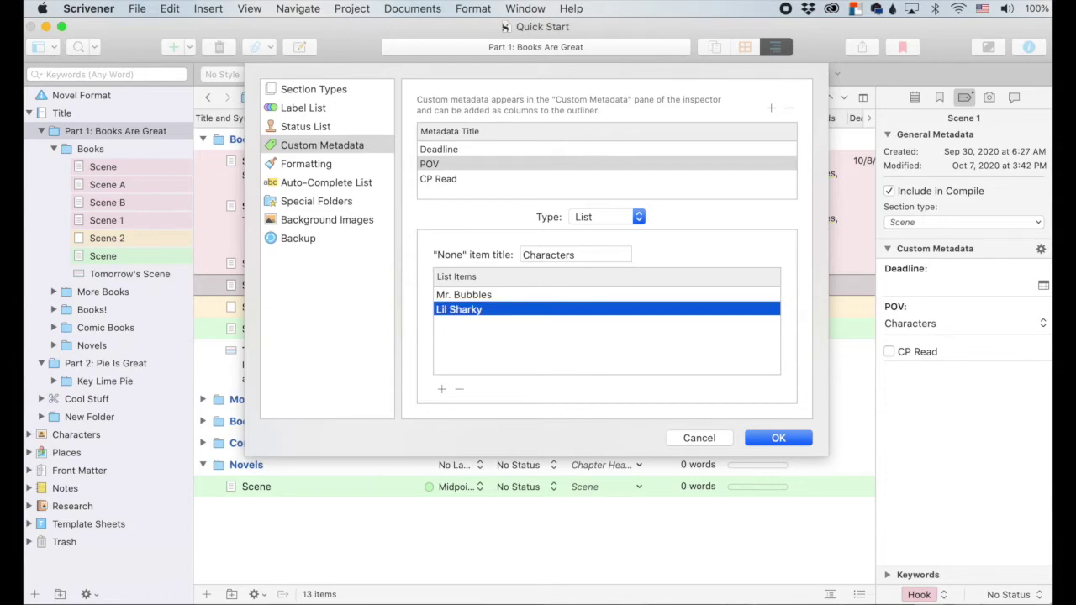
{"action": "left_click", "coordinate": [778, 438]}
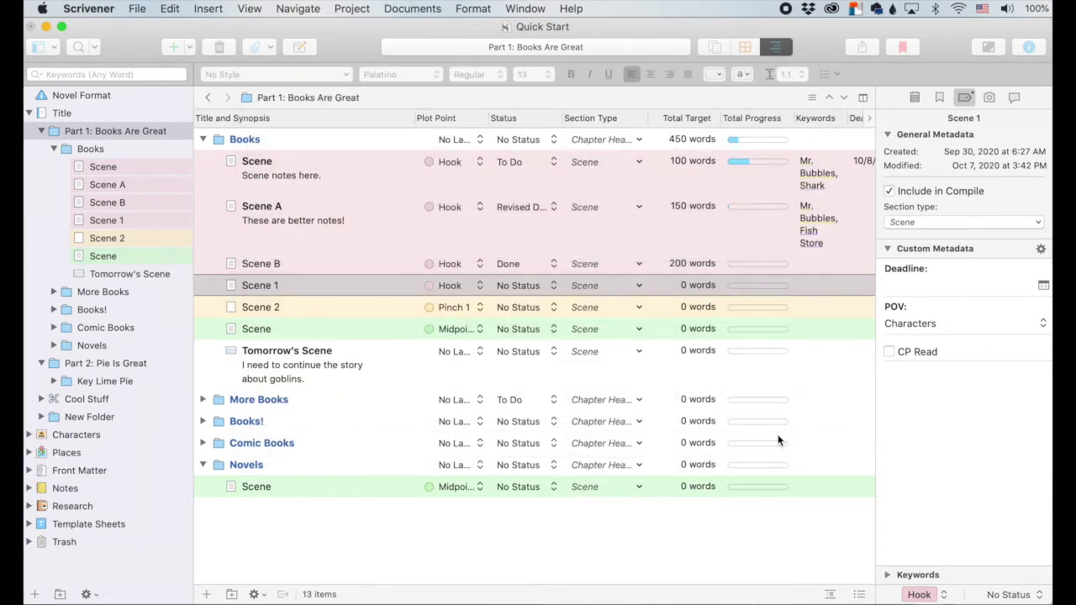
Set Scene 1's POV to Mr. Bubbles in the inspector and show a POV column in the outliner
{"action": "left_click", "coordinate": [1042, 326]}
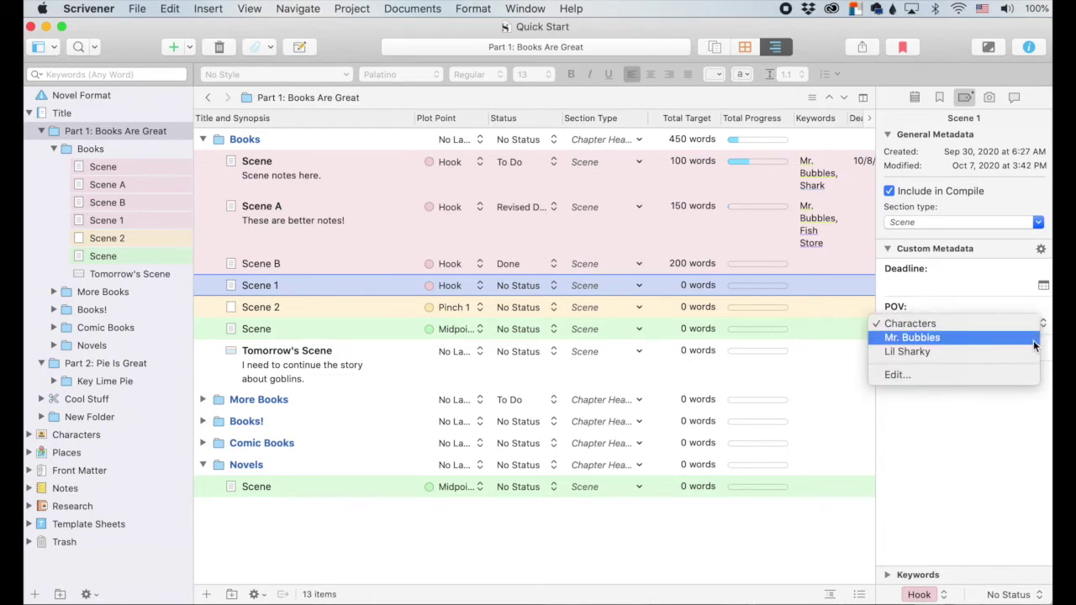
{"action": "left_click", "coordinate": [1033, 339]}
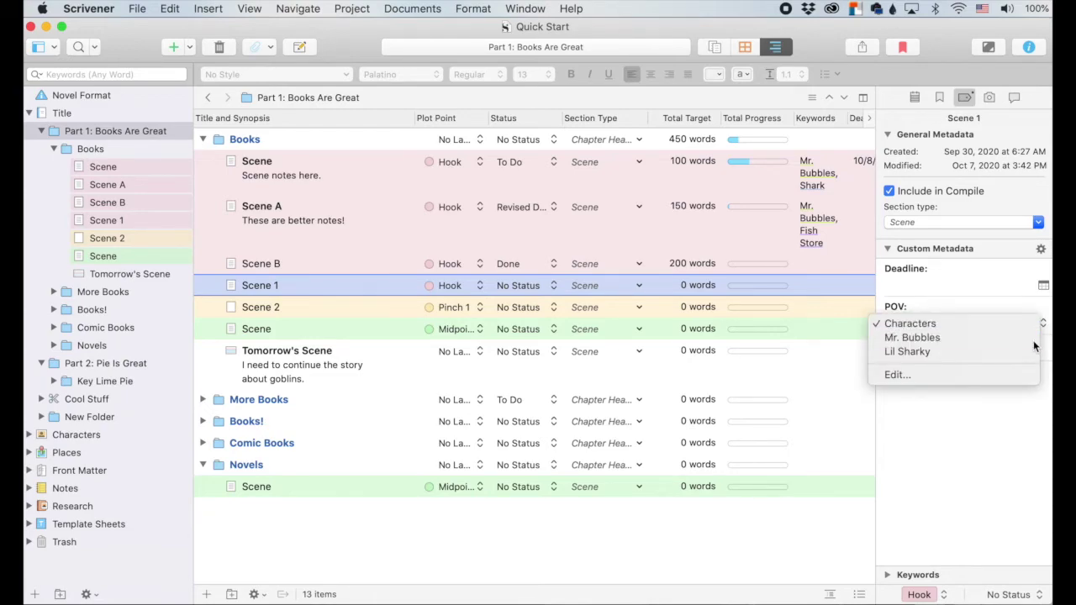
{"action": "left_click", "coordinate": [869, 119]}
{"action": "left_click", "coordinate": [816, 435]}
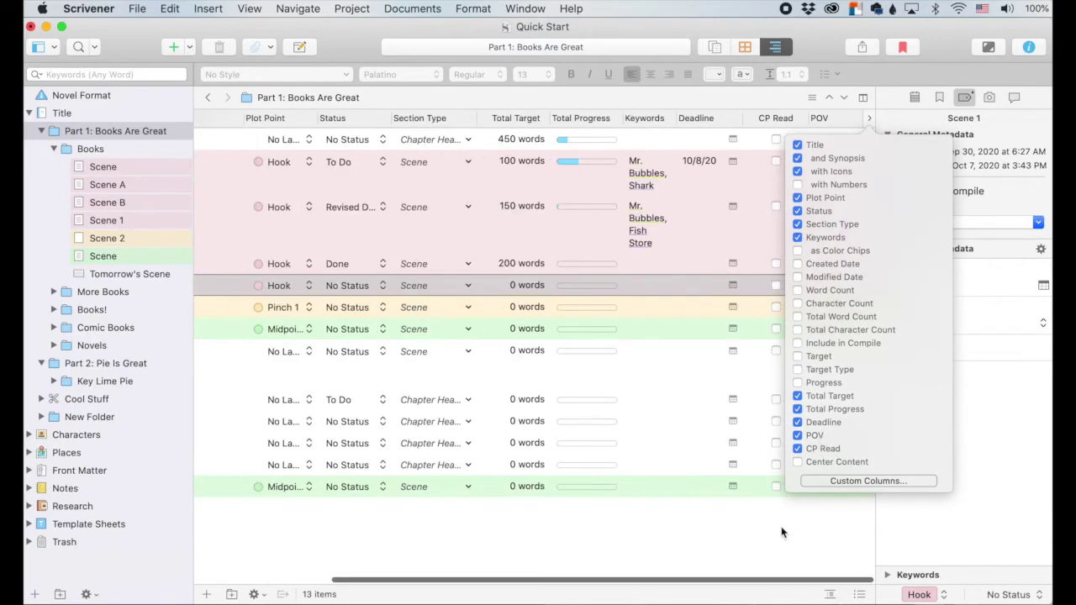
{"action": "left_click", "coordinate": [781, 526]}
Leave the first Scene's POV as Characters in the outliner's POV column
{"action": "scroll", "coordinate": [630, 252], "scroll_direction": "right", "scroll_amount": 1}
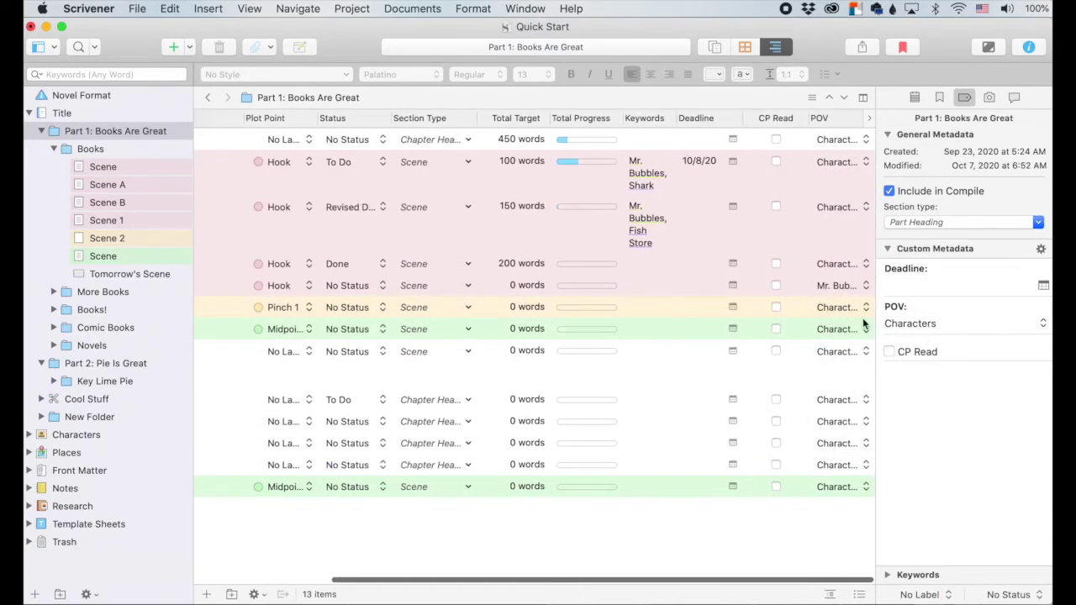
{"action": "left_click", "coordinate": [867, 161]}
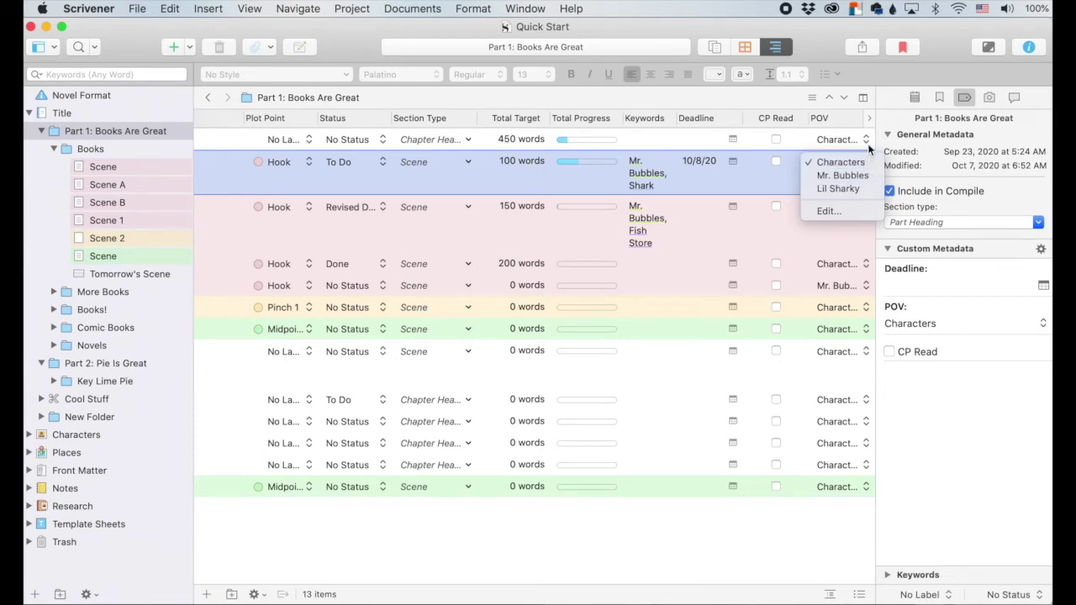
{"action": "left_click", "coordinate": [797, 210]}
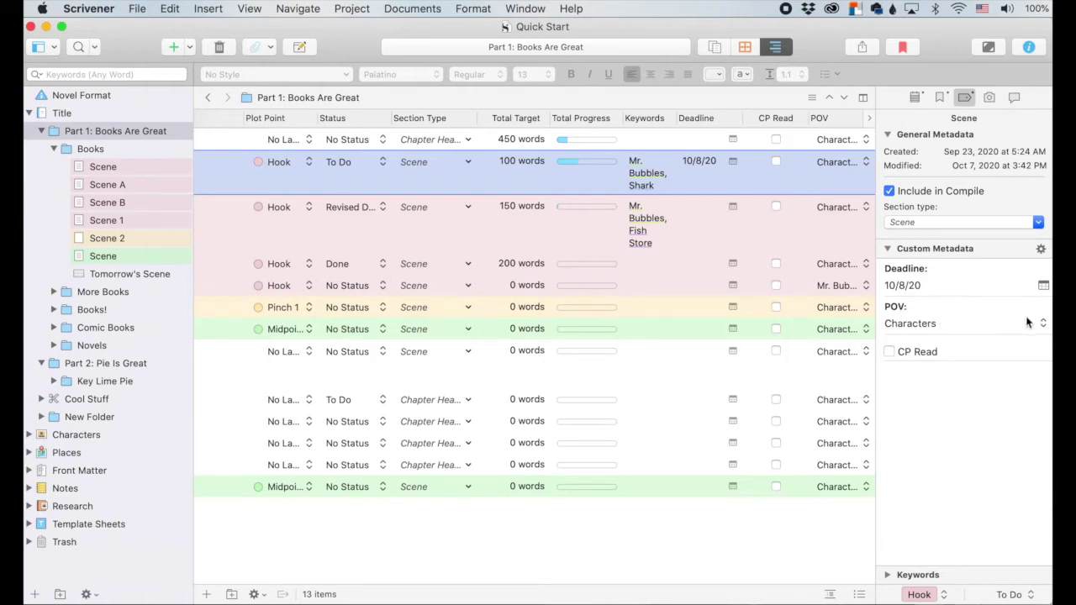
Create a Text-type custom metadata field named Timeline and save it
{"action": "left_click", "coordinate": [1042, 251]}
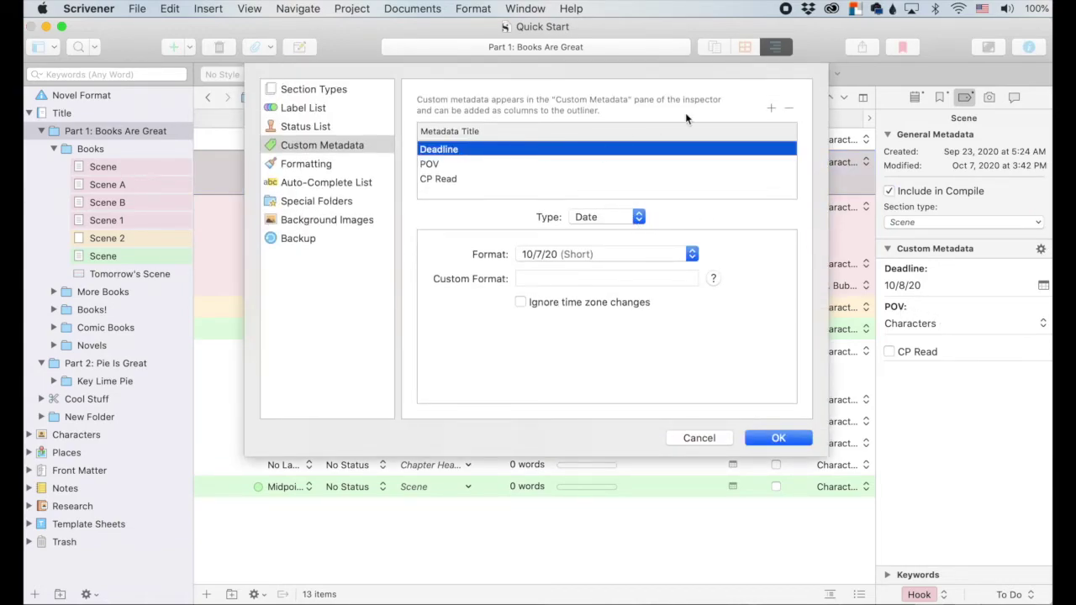
{"action": "left_click", "coordinate": [772, 108]}
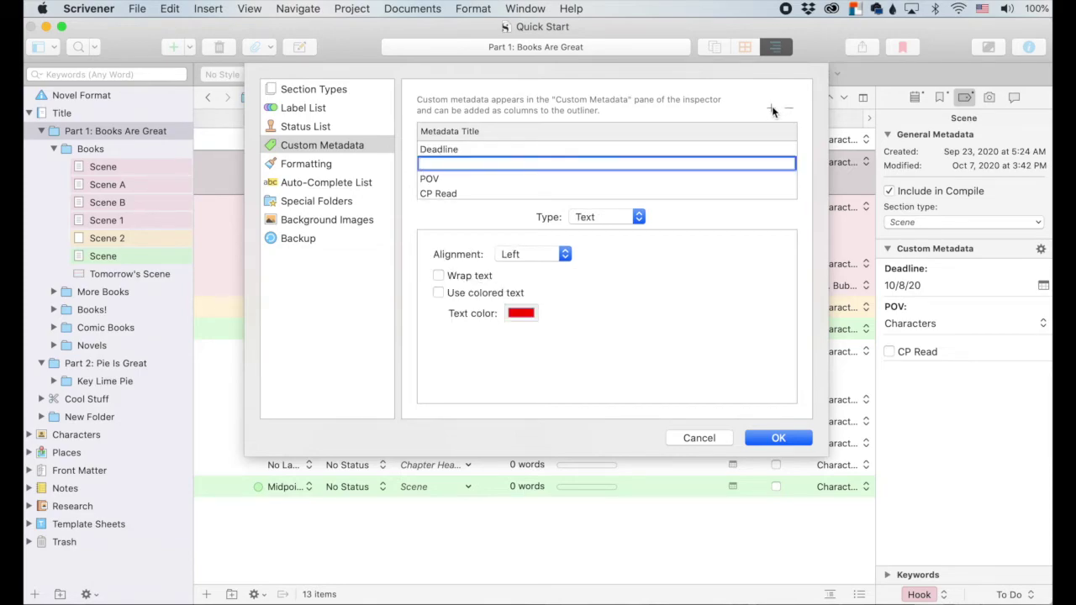
{"action": "type", "text": "Timeline"}
{"action": "key", "text": "Return"}
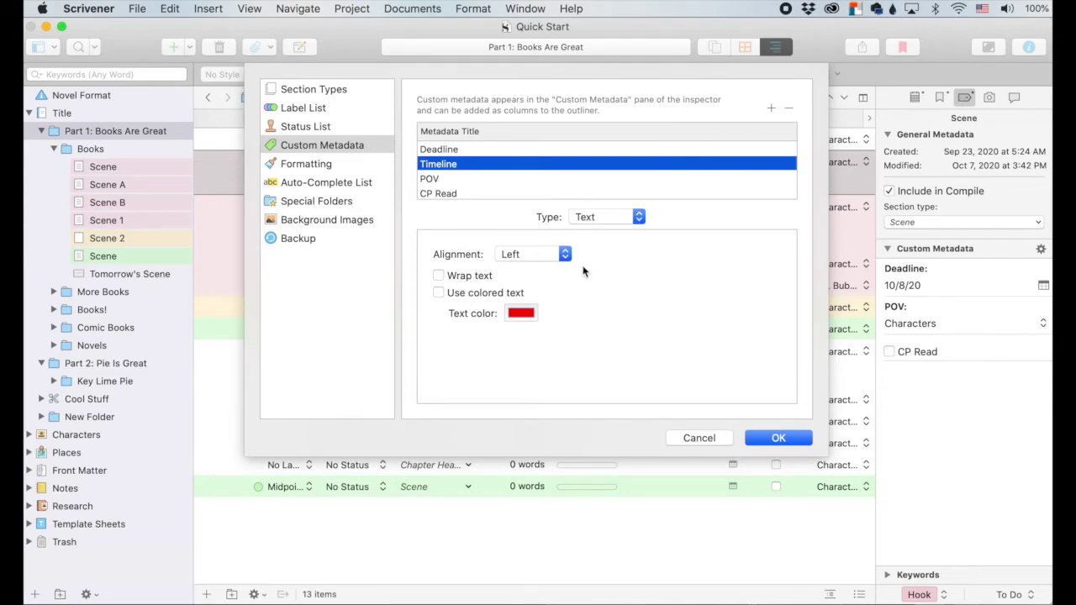
{"action": "left_click", "coordinate": [772, 438]}
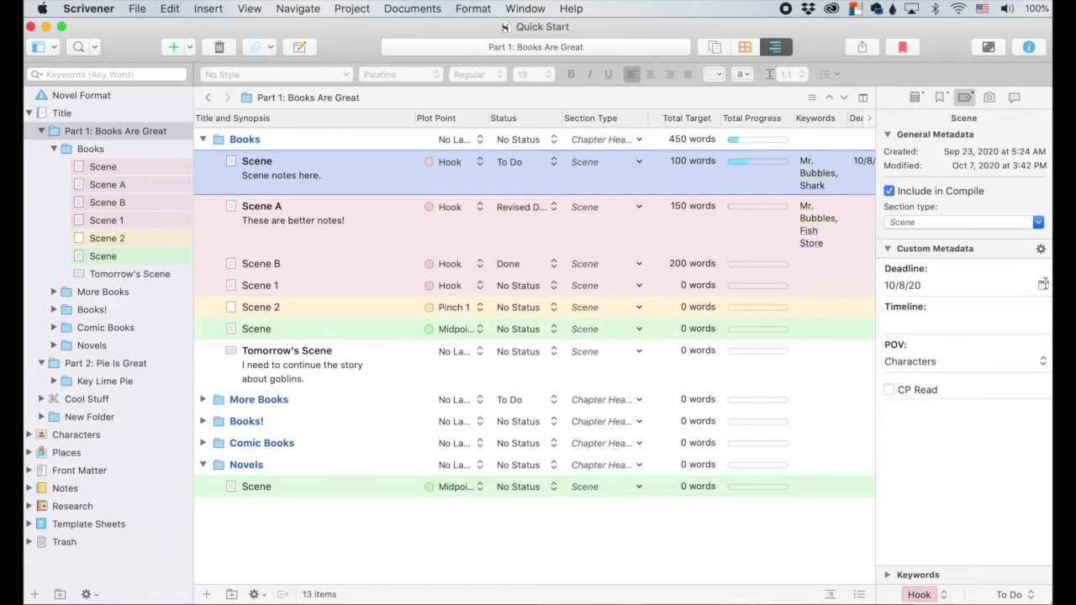
{"action": "left_click", "coordinate": [1043, 285]}
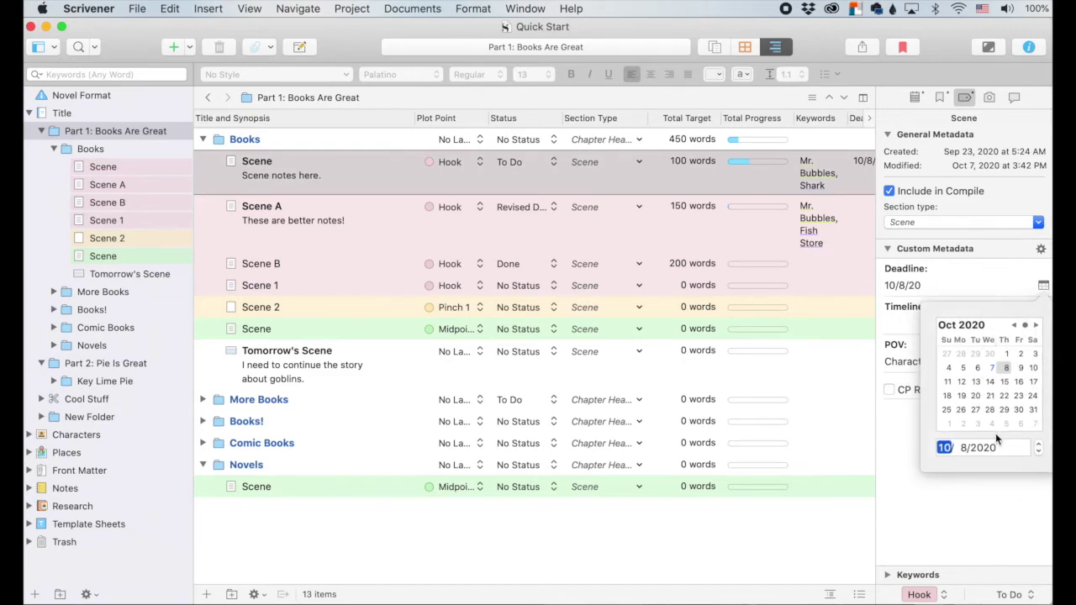
Enter Thursday in the first Scene's Timeline field, leaving its 10/8/20 Deadline unchanged
{"action": "left_click", "coordinate": [1042, 286]}
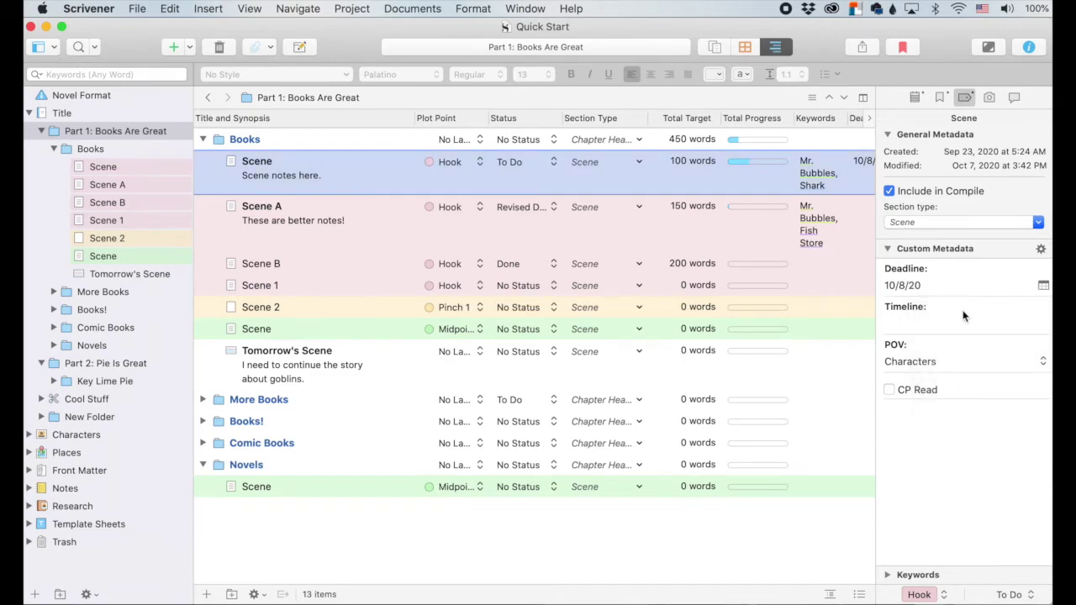
{"action": "left_click", "coordinate": [915, 324]}
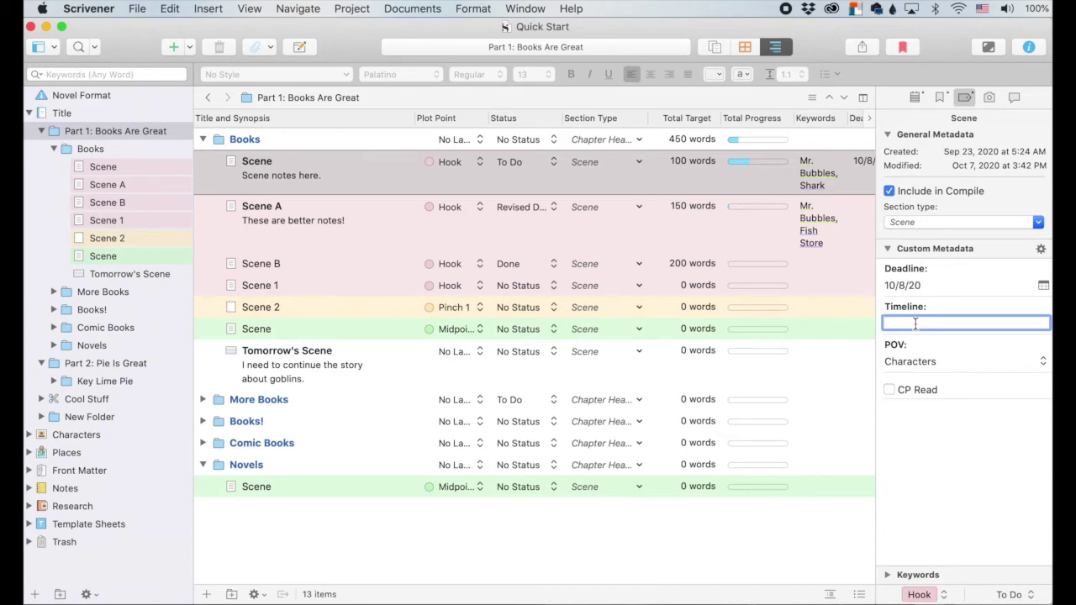
{"action": "type", "text": "Thursday"}
{"action": "key", "text": "Return"}
{"action": "scroll", "coordinate": [781, 189], "scroll_direction": "right", "scroll_amount": 5}
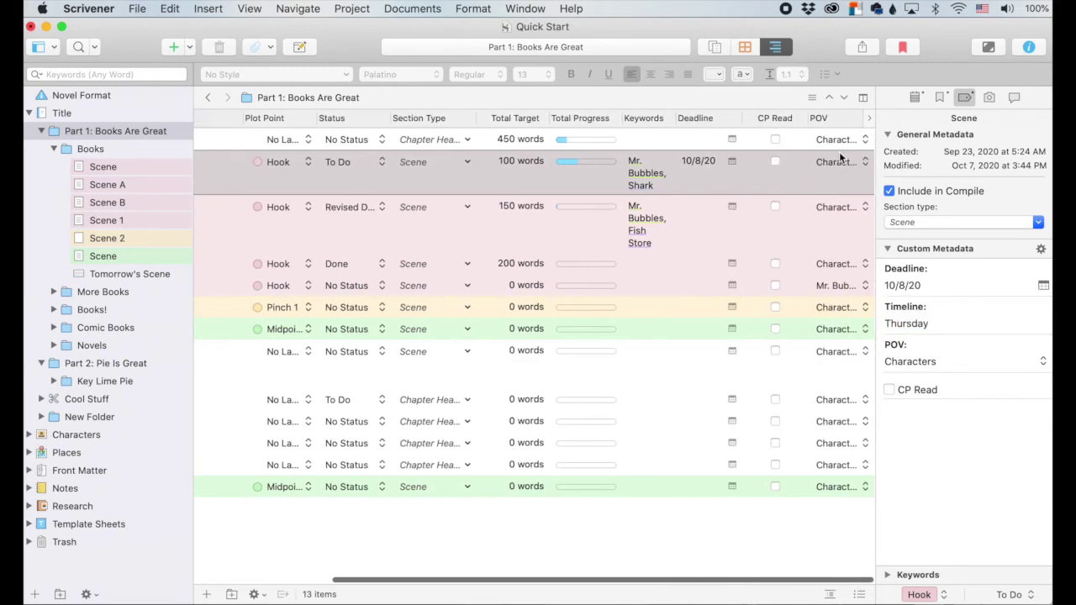
Show a Timeline column in the outliner and select the first Scene to see Thursday
{"action": "left_click", "coordinate": [870, 120]}
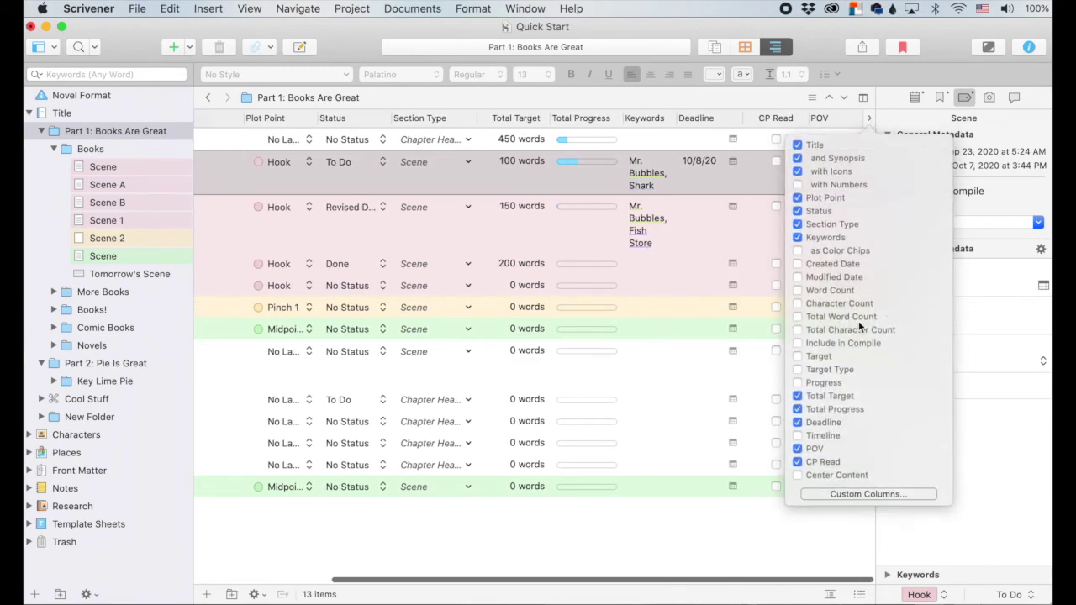
{"action": "left_click", "coordinate": [816, 435]}
{"action": "left_click", "coordinate": [752, 538]}
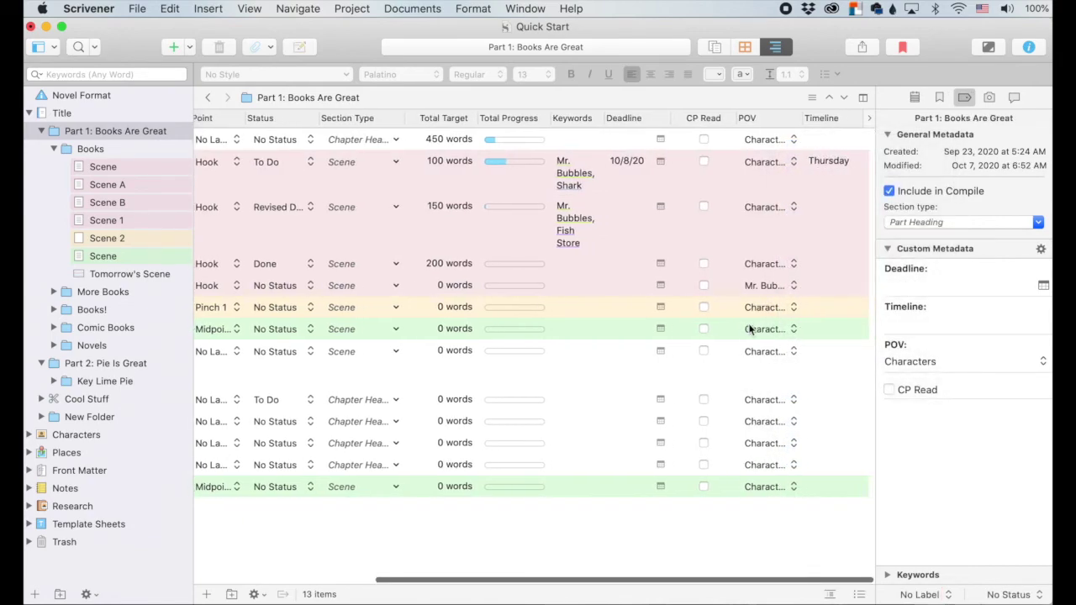
{"action": "left_click", "coordinate": [835, 160]}
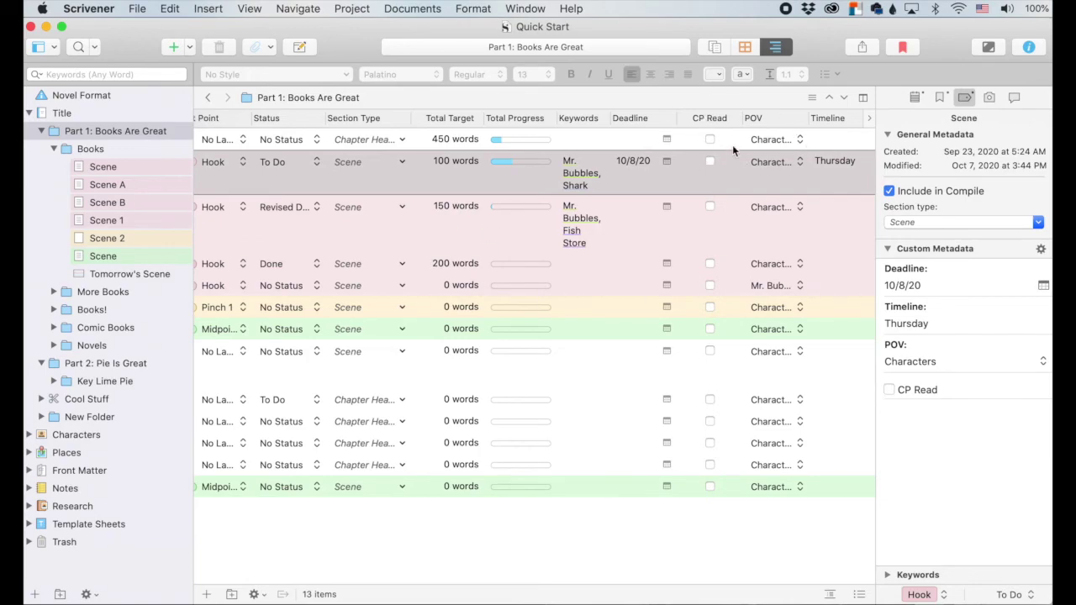
{"action": "left_click", "coordinate": [870, 122]}
{"action": "left_click", "coordinate": [870, 124]}
{"action": "scroll", "coordinate": [531, 310], "scroll_direction": "left", "scroll_amount": 10}
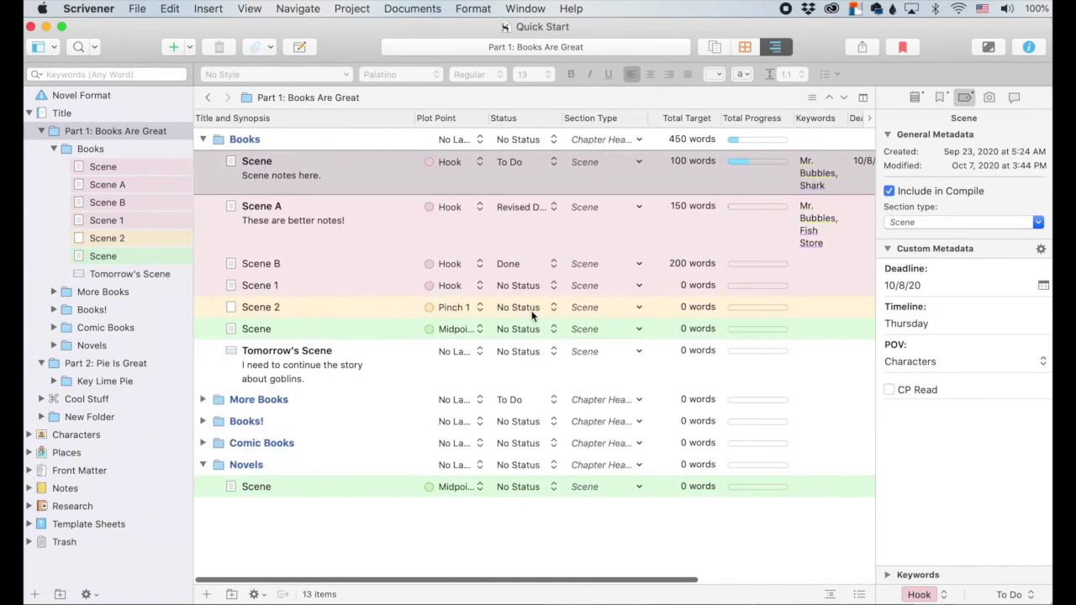